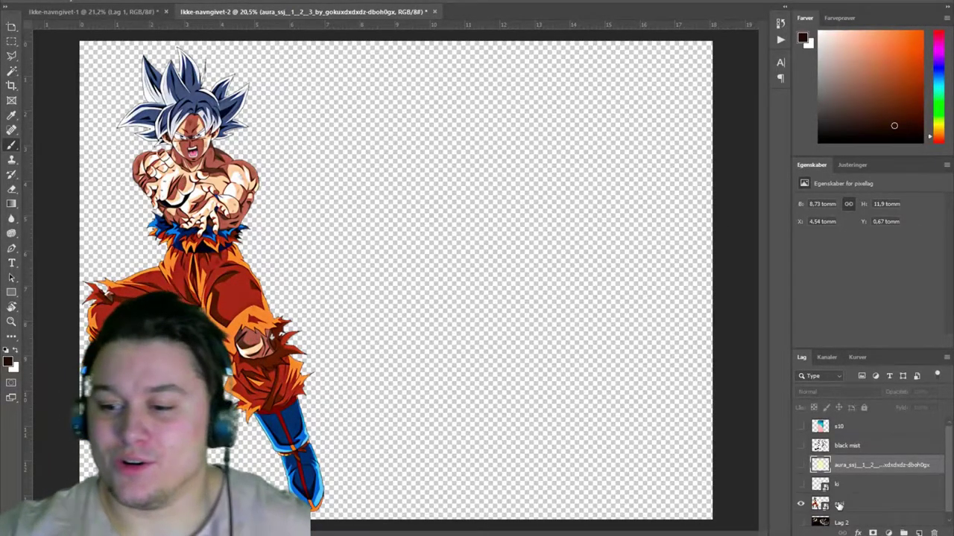
Toggle the mui Goku layer's visibility on and off, leaving it hidden.
{"action": "left_click", "coordinate": [800, 505]}
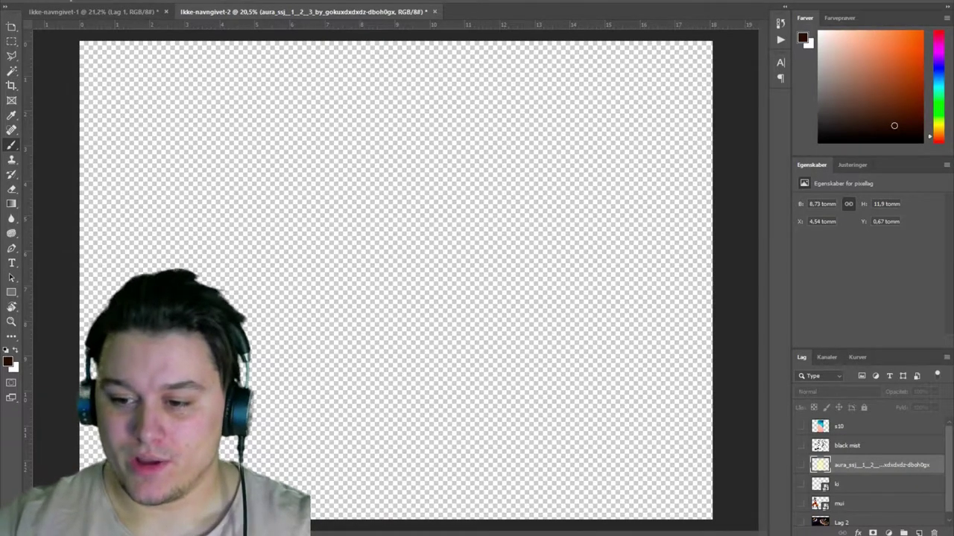
{"action": "left_click", "coordinate": [801, 504]}
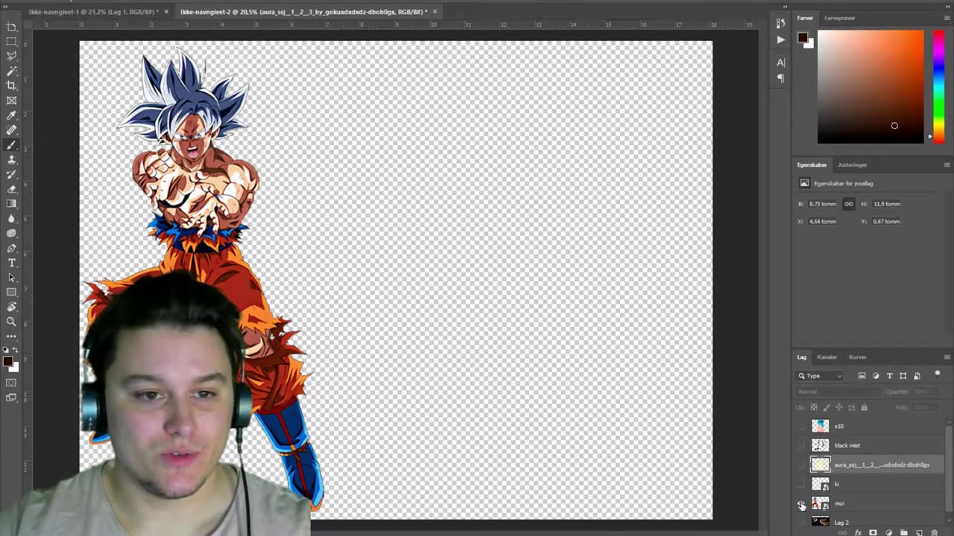
{"action": "left_click", "coordinate": [801, 506]}
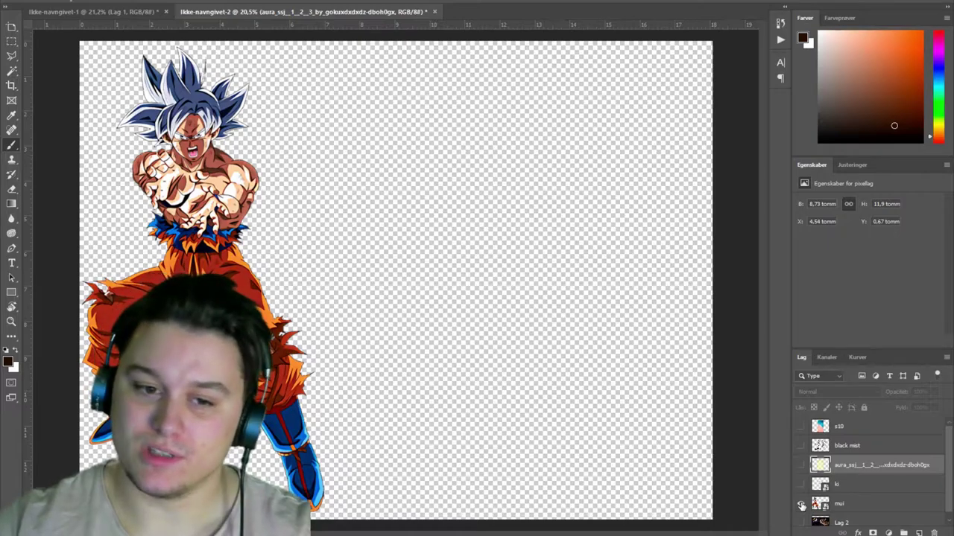
{"action": "left_click", "coordinate": [801, 505]}
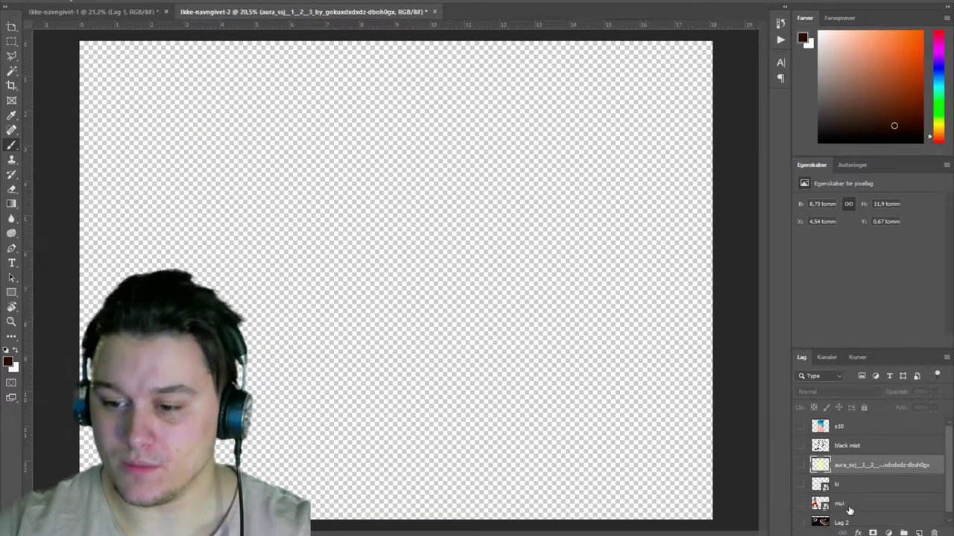
{"action": "scroll", "coordinate": [850, 510], "scroll_direction": "down", "scroll_amount": 1}
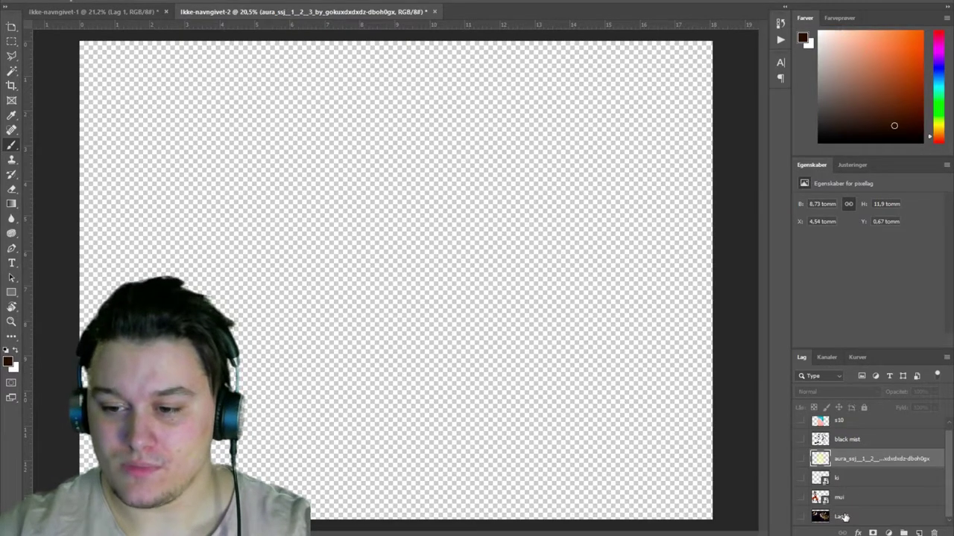
Select and show the s10 phone layer, framing the phone's top edge.
{"action": "scroll", "coordinate": [841, 451], "scroll_direction": "up", "scroll_amount": 1}
{"action": "left_click", "coordinate": [841, 426]}
{"action": "left_click", "coordinate": [800, 426]}
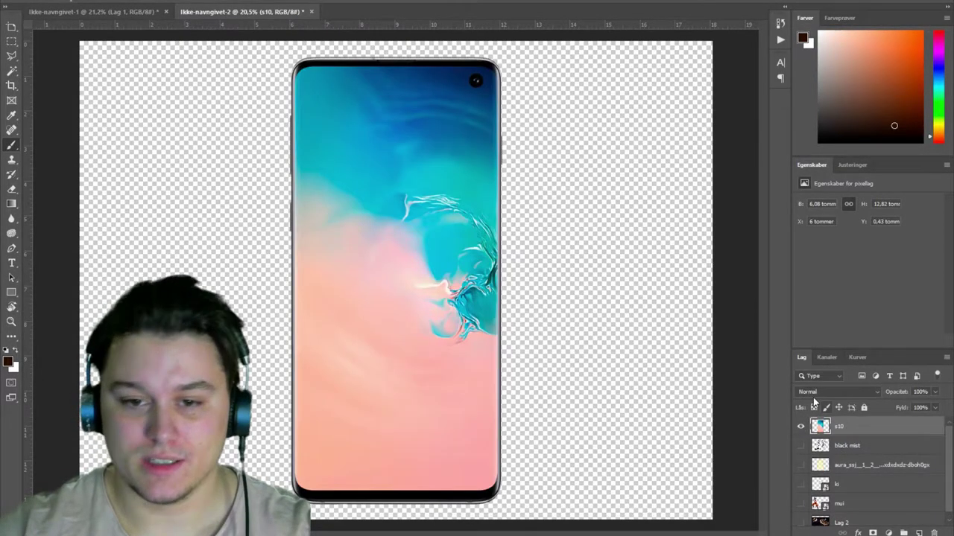
{"action": "scroll", "coordinate": [526, 323], "scroll_direction": "up", "scroll_amount": 2}
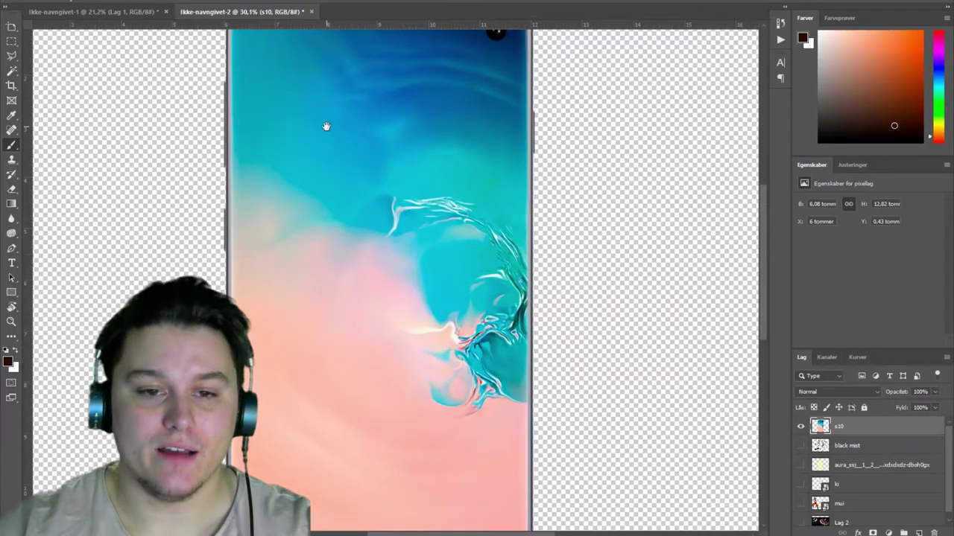
{"action": "left_click_drag", "start_coordinate": [325, 128], "coordinate": [354, 305]}
With the Pen tool, trace the screen's top edge, top-left corner and left edge.
{"action": "key", "text": "p"}
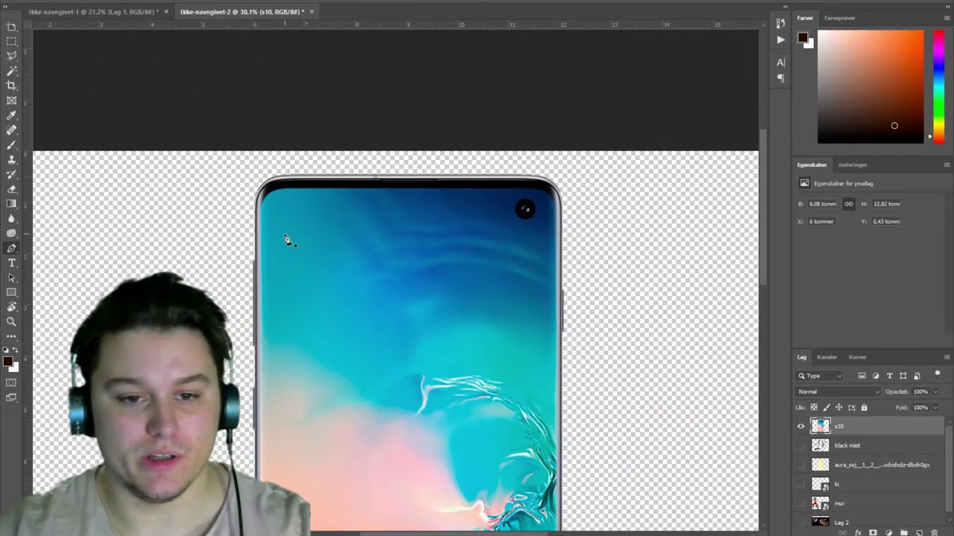
{"action": "scroll", "coordinate": [285, 239], "scroll_direction": "up", "scroll_amount": 3}
{"action": "scroll", "coordinate": [309, 128], "scroll_direction": "up", "scroll_amount": 1}
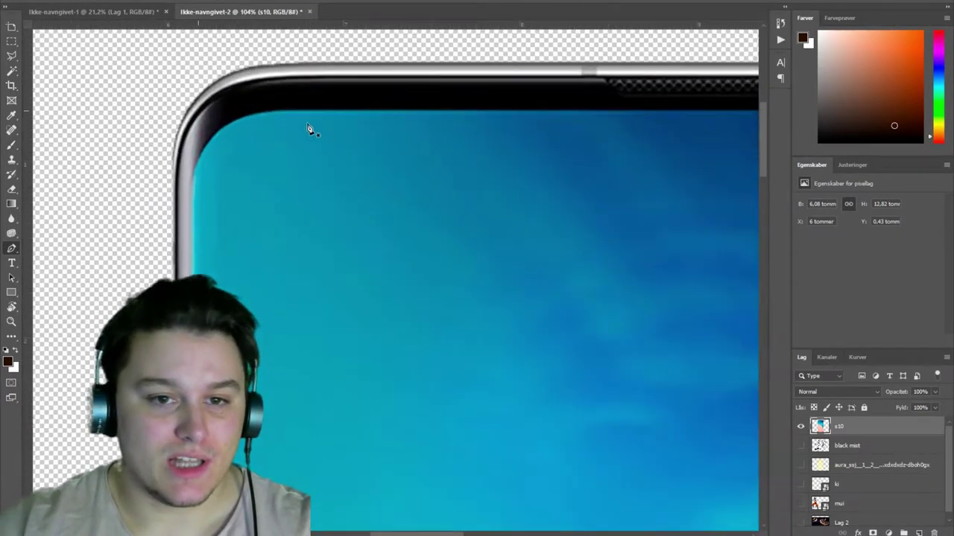
{"action": "scroll", "coordinate": [312, 121], "scroll_direction": "up", "scroll_amount": 2}
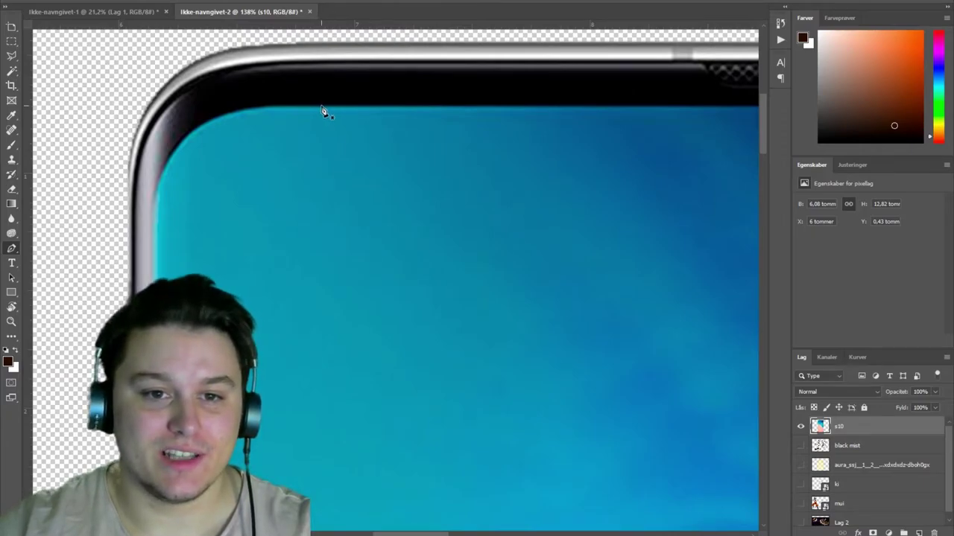
{"action": "left_click", "coordinate": [321, 105]}
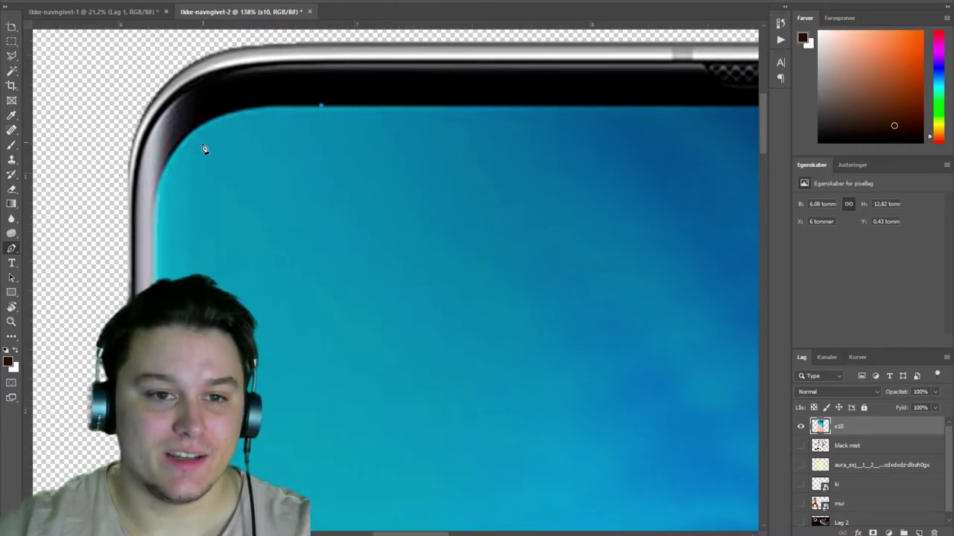
{"action": "left_click", "coordinate": [270, 107]}
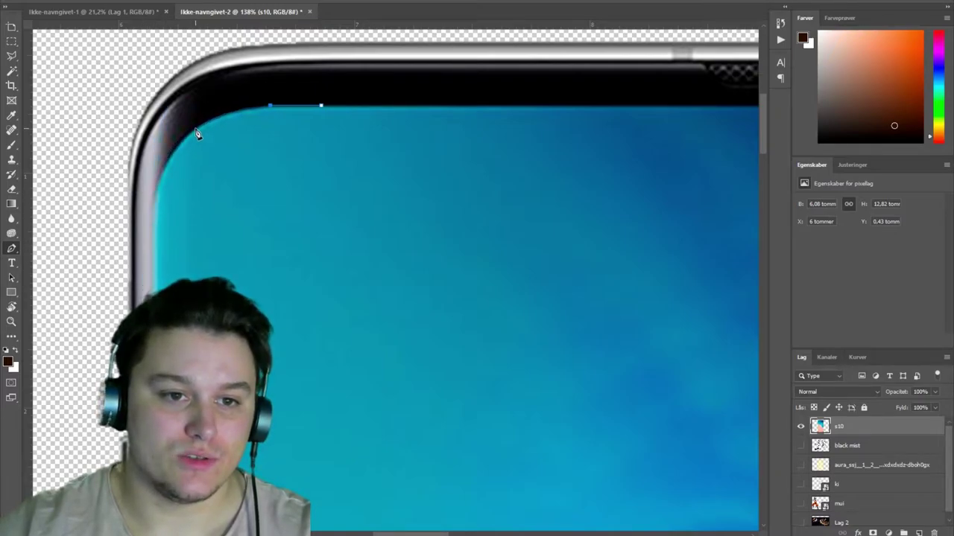
{"action": "left_click_drag", "start_coordinate": [196, 129], "coordinate": [175, 147]}
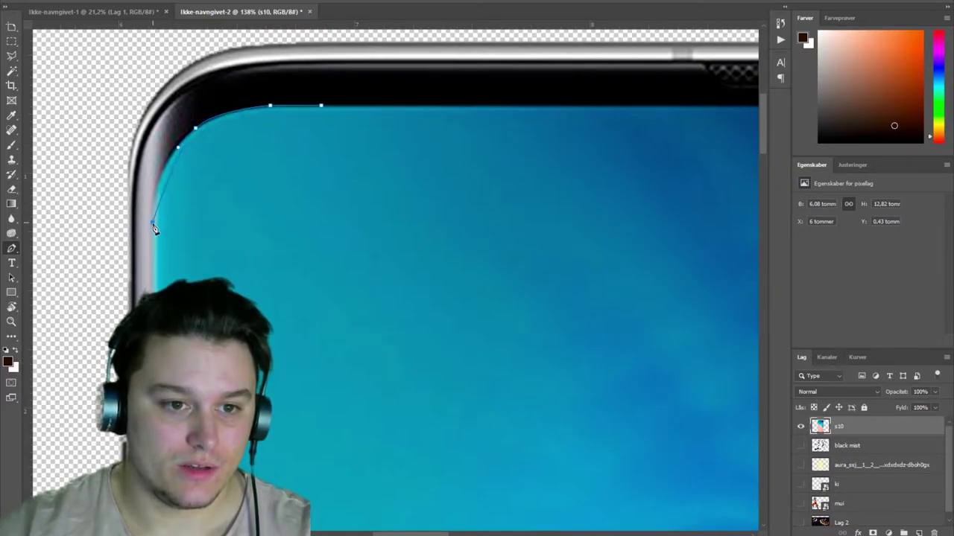
{"action": "left_click_drag", "start_coordinate": [152, 223], "coordinate": [151, 285]}
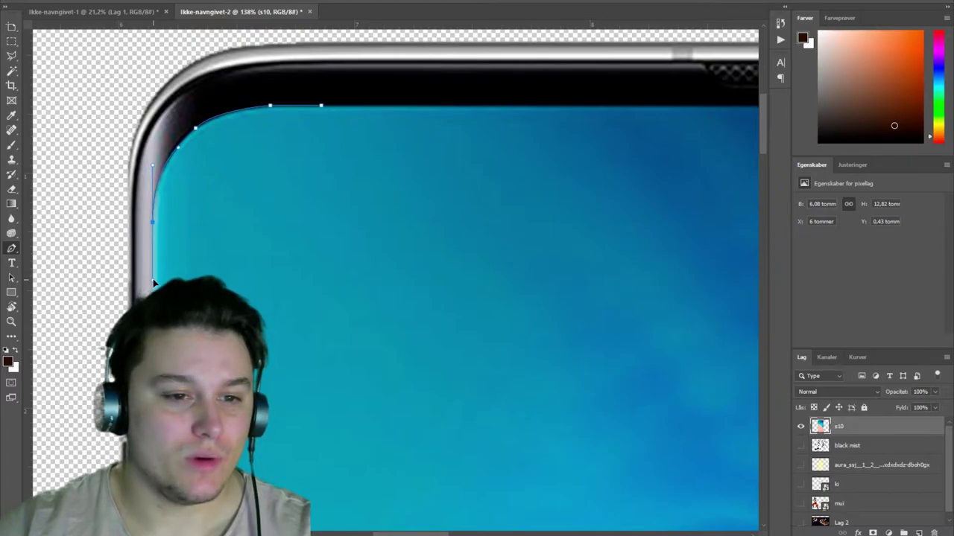
Extend the path to the screen's bottom edge with curve handles.
{"action": "scroll", "coordinate": [182, 280], "scroll_direction": "down", "scroll_amount": 3, "text": "alt"}
{"action": "scroll", "coordinate": [234, 196], "scroll_direction": "down", "scroll_amount": 3}
{"action": "scroll", "coordinate": [239, 196], "scroll_direction": "down", "scroll_amount": 5}
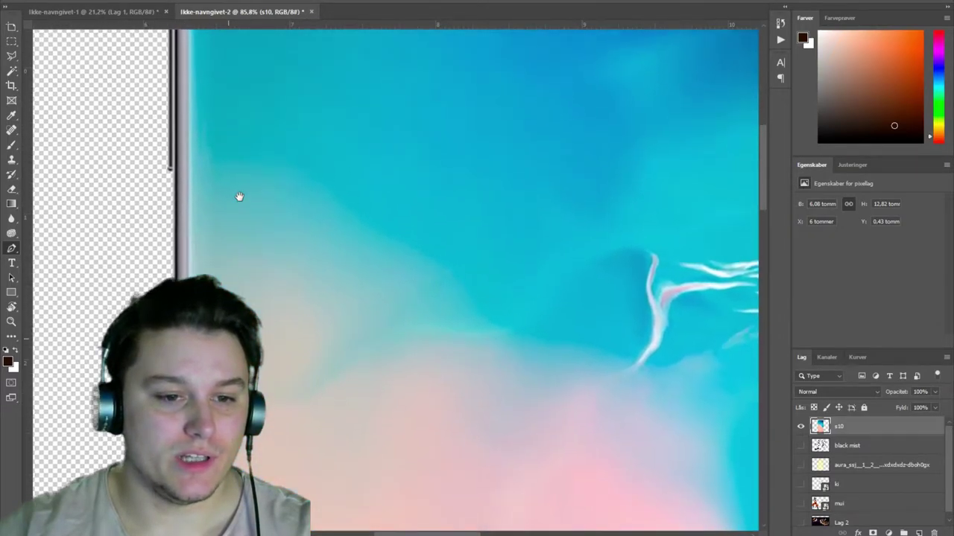
{"action": "scroll", "coordinate": [240, 246], "scroll_direction": "down", "scroll_amount": 2}
{"action": "scroll", "coordinate": [269, 368], "scroll_direction": "down", "scroll_amount": 1}
{"action": "left_click_drag", "start_coordinate": [269, 368], "coordinate": [287, 160]}
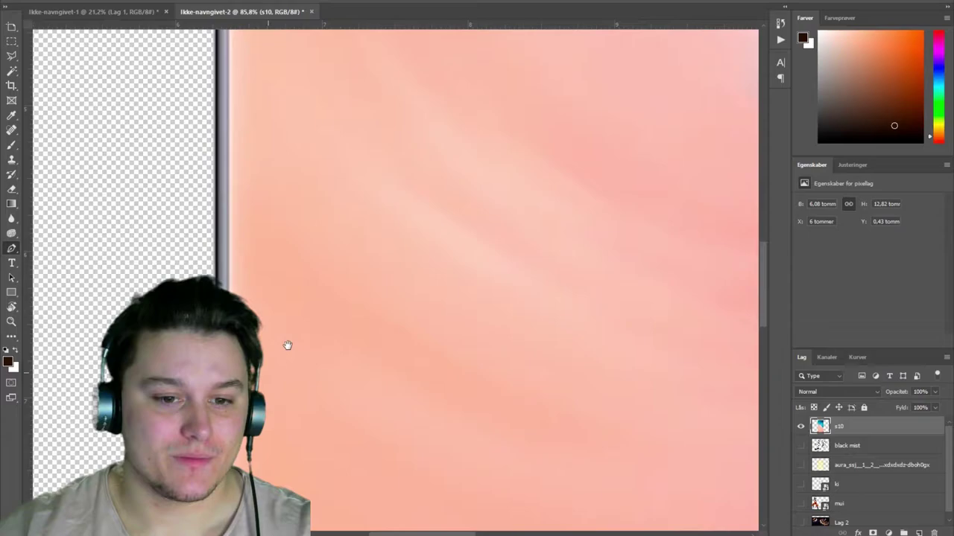
{"action": "left_click_drag", "start_coordinate": [278, 326], "coordinate": [290, 210]}
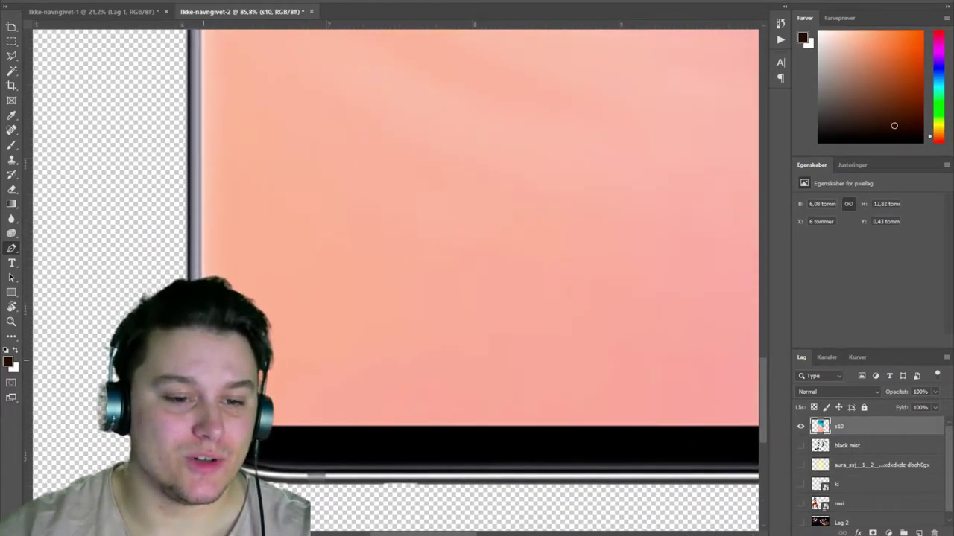
{"action": "scroll", "coordinate": [217, 365], "scroll_direction": "up", "scroll_amount": 2, "text": "alt"}
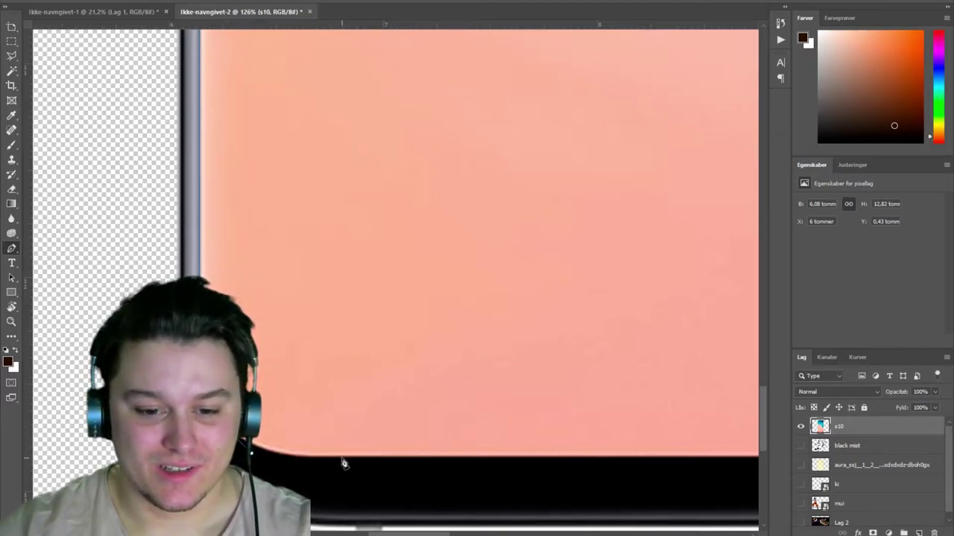
{"action": "left_click_drag", "start_coordinate": [356, 461], "coordinate": [392, 462]}
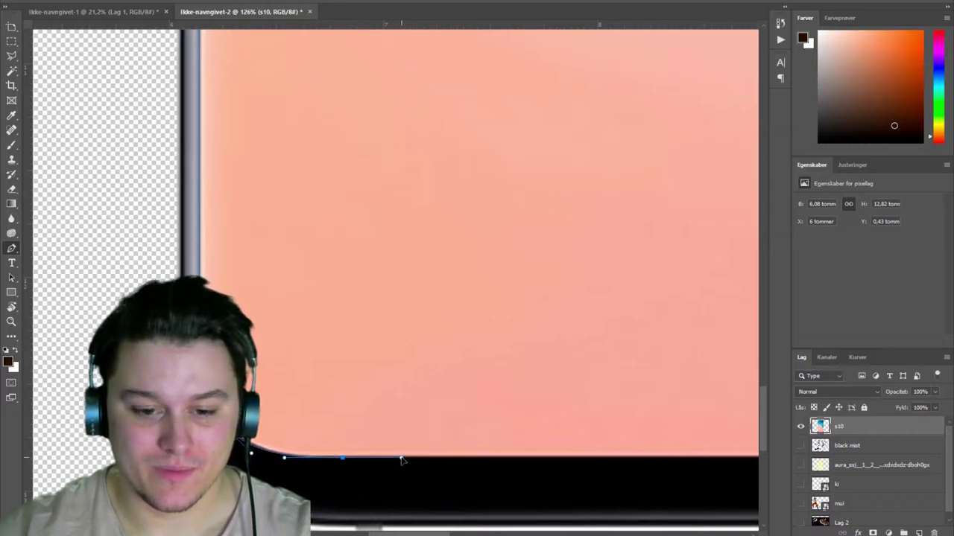
Trace the bottom-right corner and right edge of the screen up to its upper right.
{"action": "scroll", "coordinate": [402, 462], "scroll_direction": "right", "scroll_amount": 5}
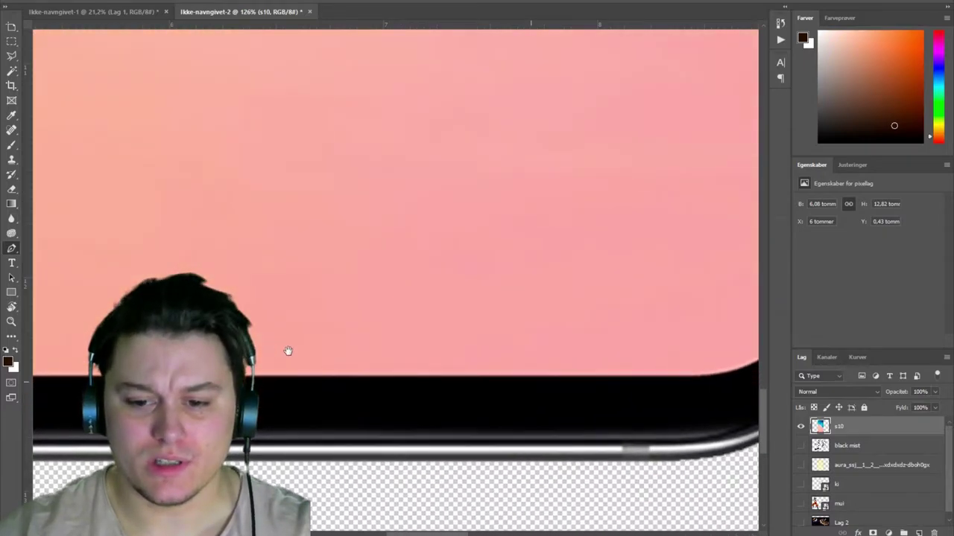
{"action": "scroll", "coordinate": [477, 320], "scroll_direction": "right", "scroll_amount": 5}
{"action": "left_click_drag", "start_coordinate": [396, 410], "coordinate": [407, 374]}
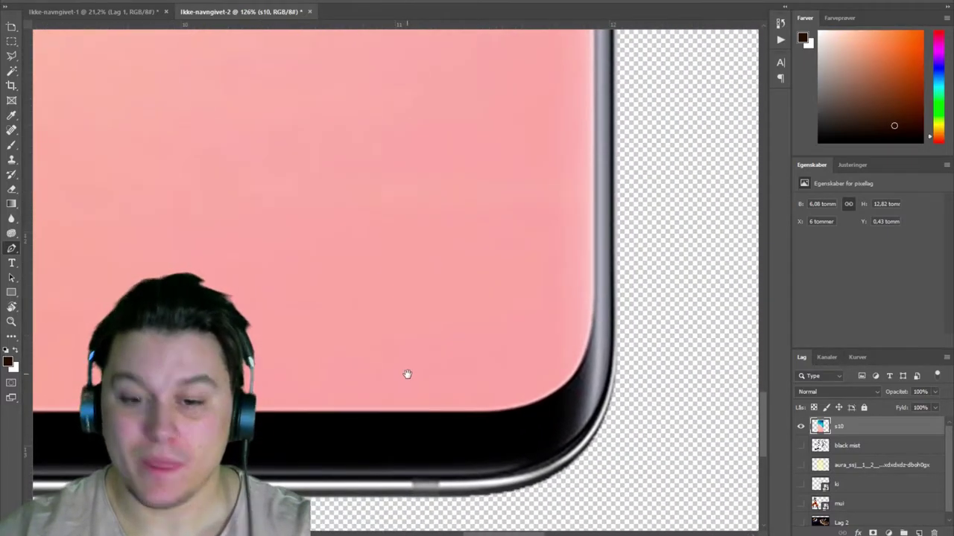
{"action": "left_click", "coordinate": [478, 414]}
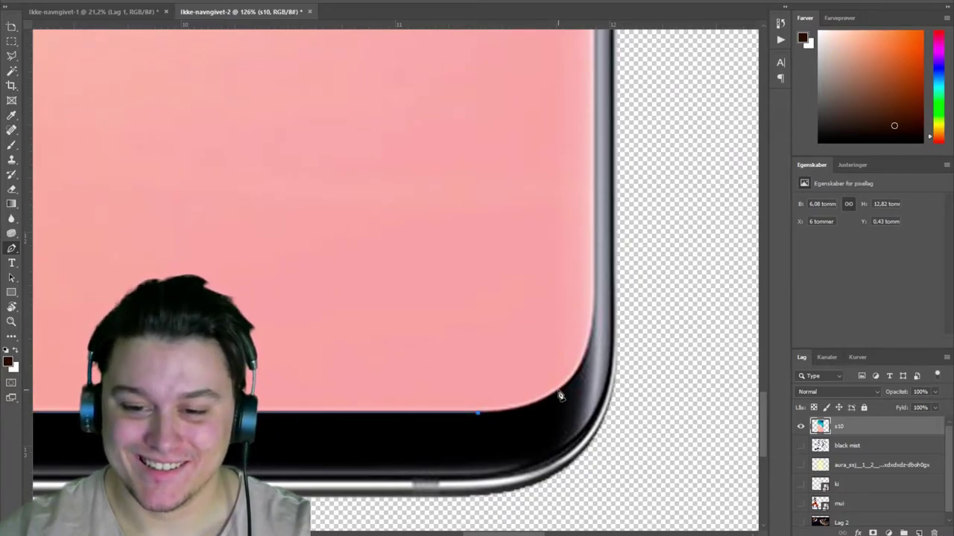
{"action": "left_click", "coordinate": [526, 413]}
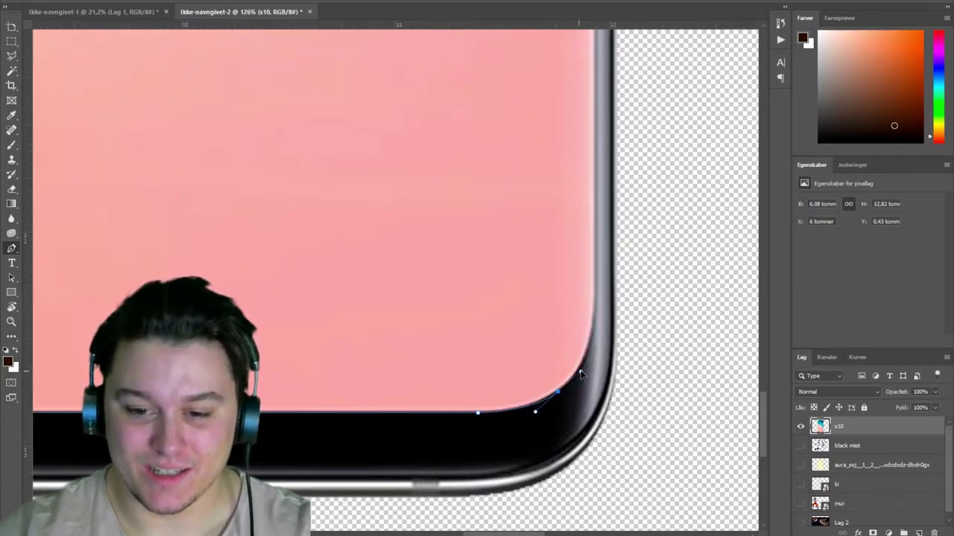
{"action": "left_click", "coordinate": [588, 370]}
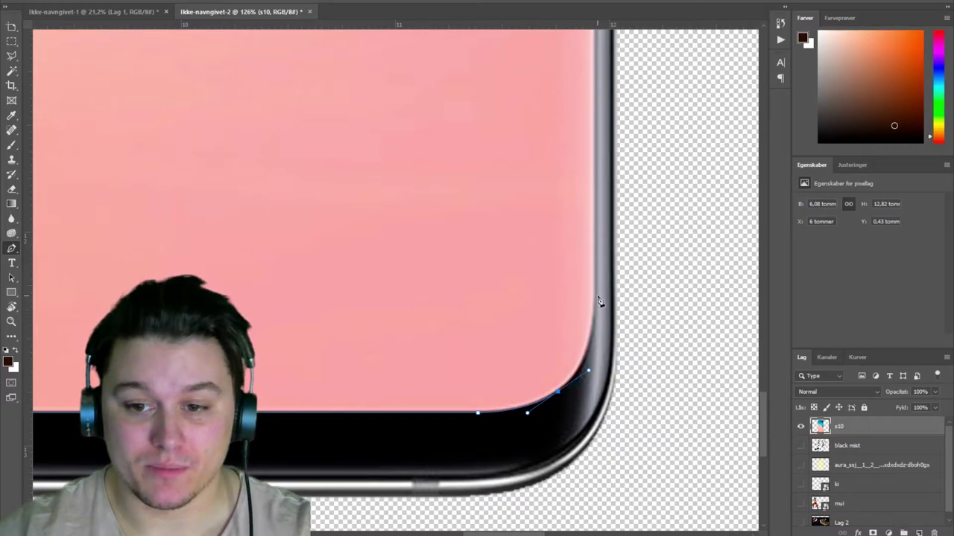
{"action": "left_click_drag", "start_coordinate": [596, 251], "coordinate": [595, 169]}
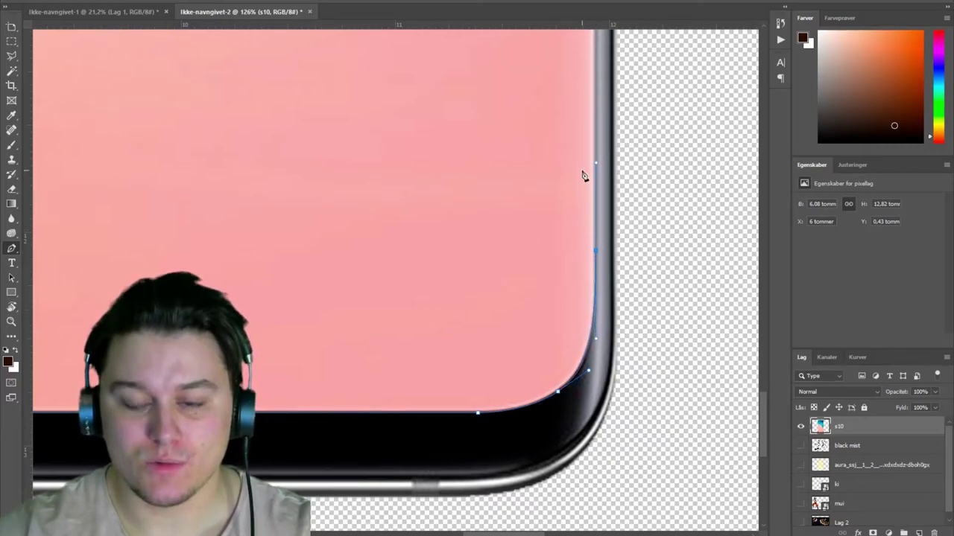
{"action": "scroll", "coordinate": [487, 330], "scroll_direction": "up", "scroll_amount": 2}
{"action": "scroll", "coordinate": [488, 346], "scroll_direction": "down", "scroll_amount": 4}
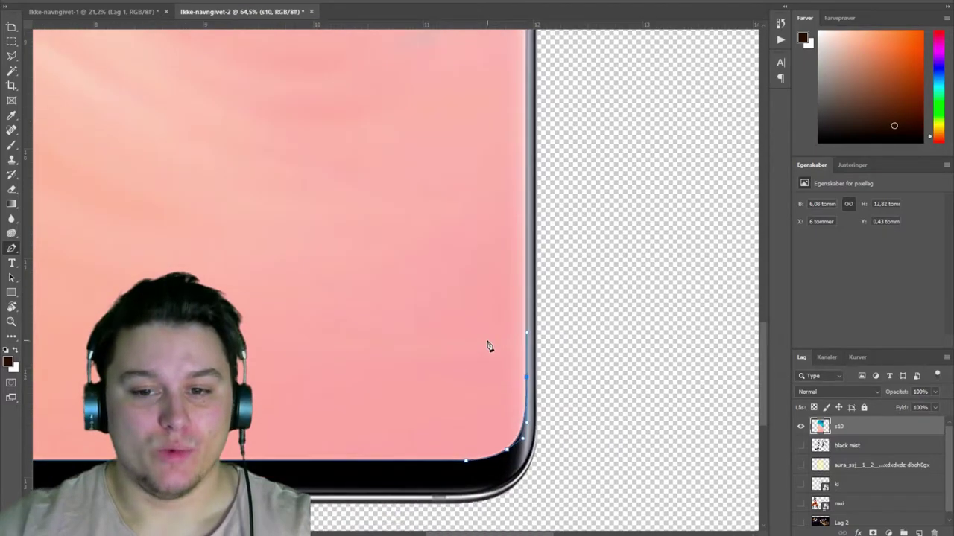
{"action": "scroll", "coordinate": [458, 181], "scroll_direction": "up", "scroll_amount": 5}
{"action": "scroll", "coordinate": [447, 366], "scroll_direction": "up", "scroll_amount": 5}
{"action": "scroll", "coordinate": [445, 270], "scroll_direction": "up", "scroll_amount": 5}
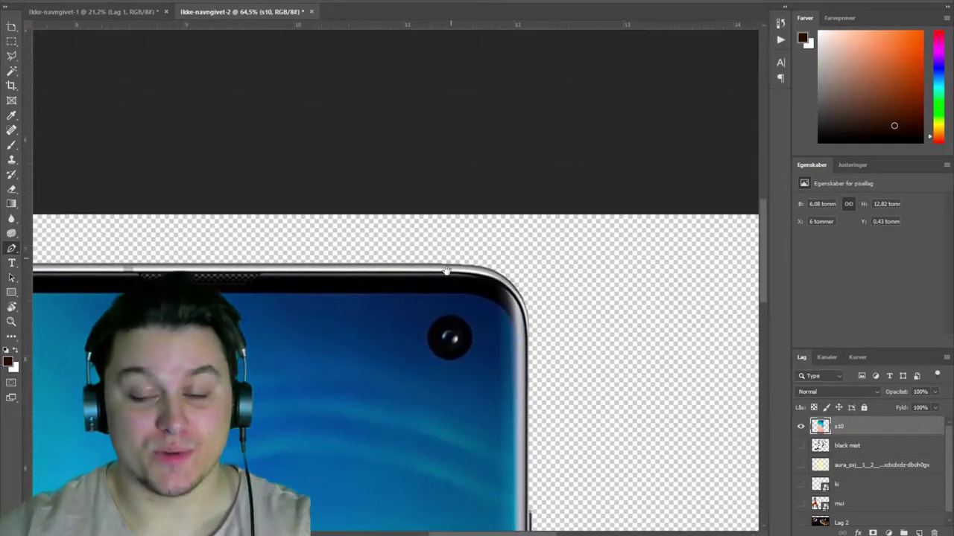
{"action": "scroll", "coordinate": [445, 271], "scroll_direction": "up", "scroll_amount": 3}
{"action": "scroll", "coordinate": [459, 254], "scroll_direction": "down", "scroll_amount": 3}
{"action": "scroll", "coordinate": [503, 358], "scroll_direction": "up", "scroll_amount": 2}
{"action": "scroll", "coordinate": [492, 368], "scroll_direction": "up", "scroll_amount": 2}
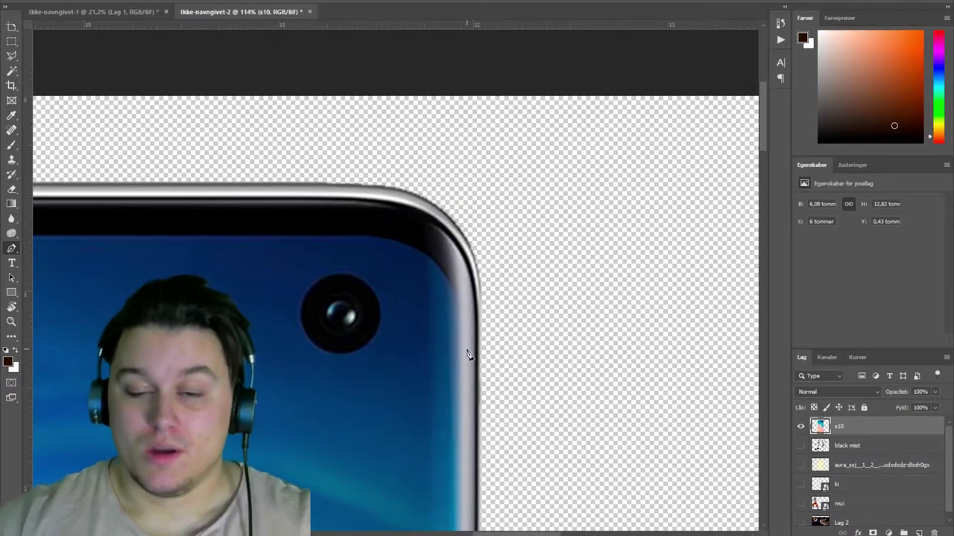
{"action": "left_click", "coordinate": [461, 347]}
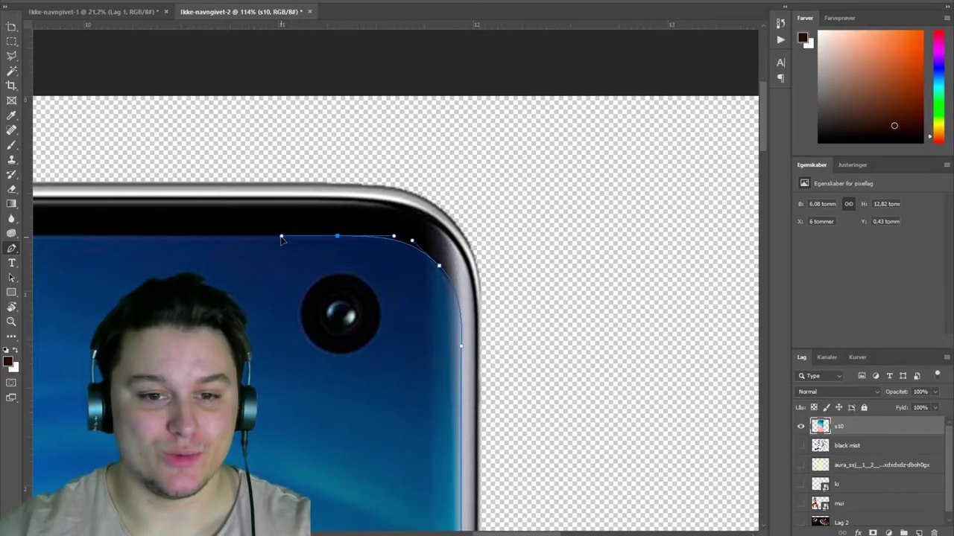
Close the screen path, convert it to a selection, then delete and undo the deletion.
{"action": "left_click", "coordinate": [281, 237]}
{"action": "key", "text": "ctrl+Return"}
{"action": "key", "text": "Delete"}
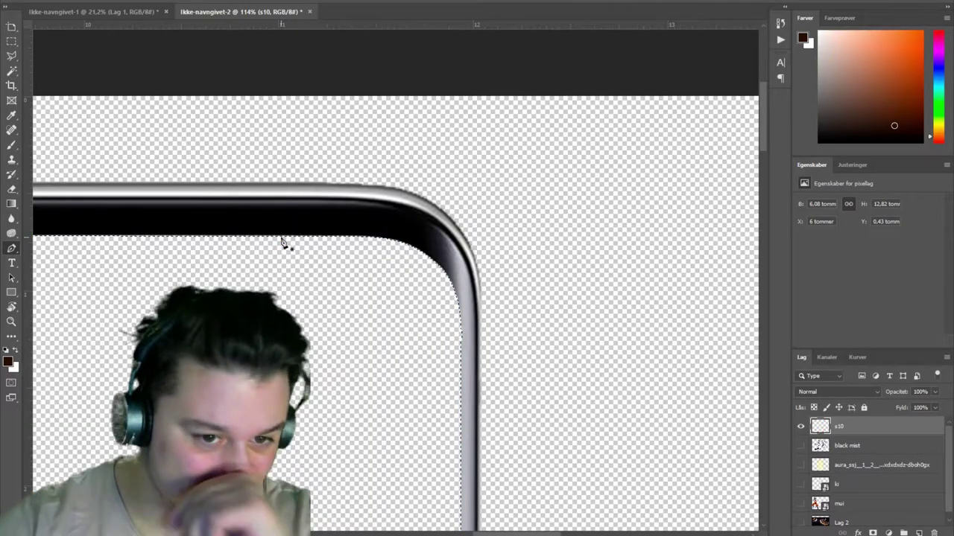
{"action": "key", "text": "ctrl+z"}
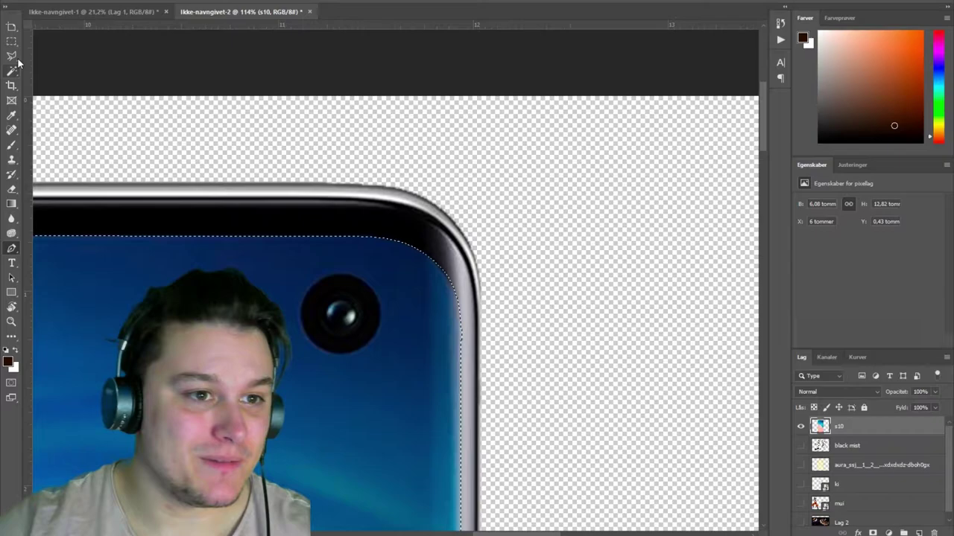
Subtract the round camera hole with an elliptical selection, clear the screen, and deselect.
{"action": "left_click", "coordinate": [11, 41]}
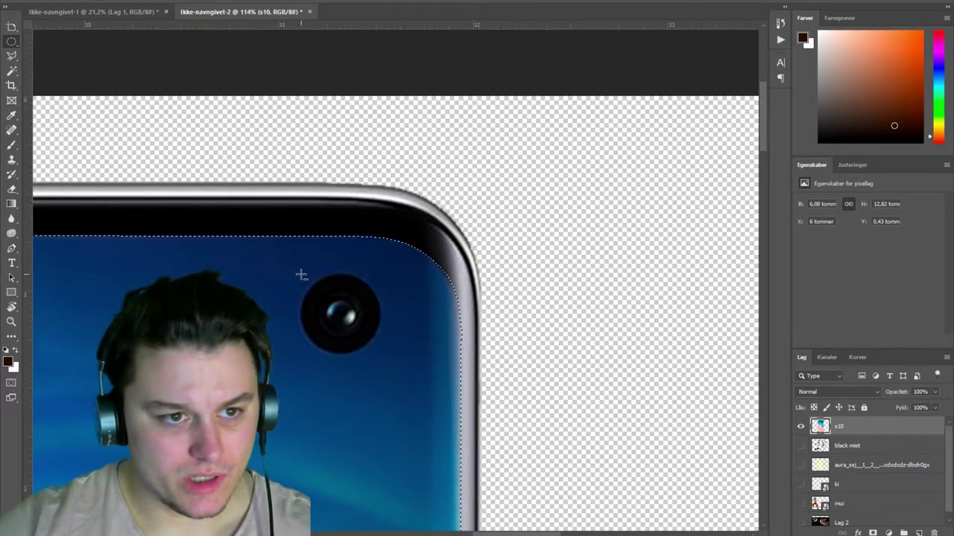
{"action": "left_click_drag", "start_coordinate": [300, 276], "coordinate": [384, 359]}
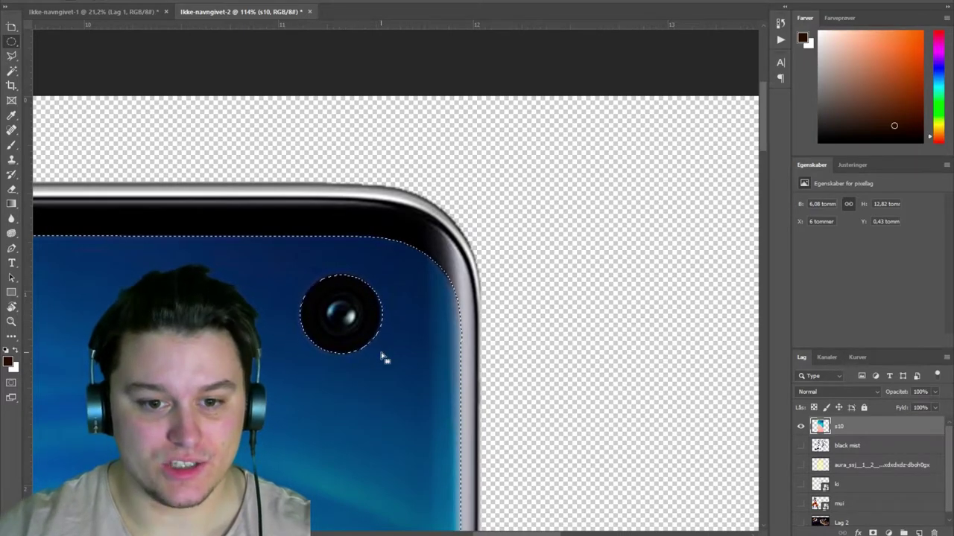
{"action": "key", "text": "Delete"}
{"action": "key", "text": "ctrl+d"}
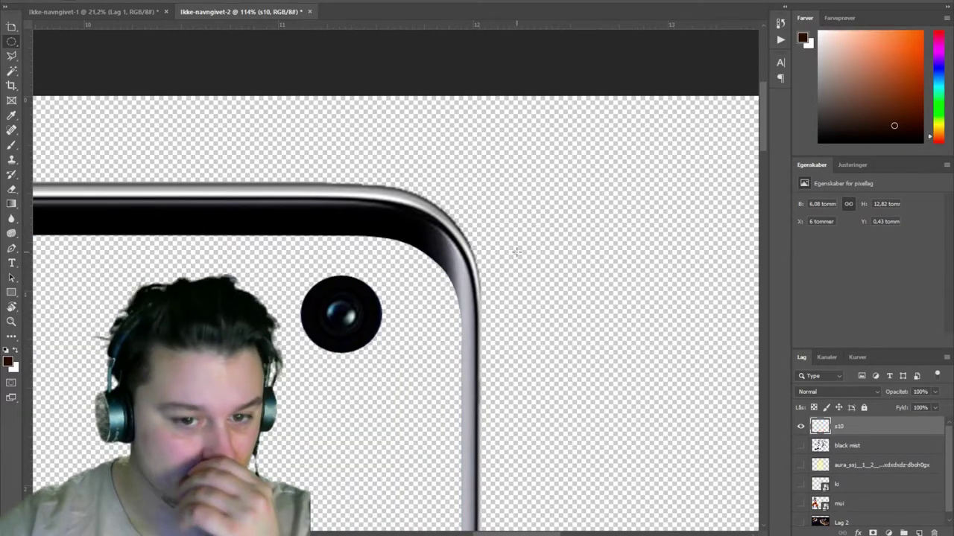
{"action": "scroll", "coordinate": [395, 311], "scroll_direction": "down", "scroll_amount": 3}
{"action": "scroll", "coordinate": [380, 315], "scroll_direction": "down", "scroll_amount": 3}
{"action": "scroll", "coordinate": [371, 317], "scroll_direction": "down", "scroll_amount": 3}
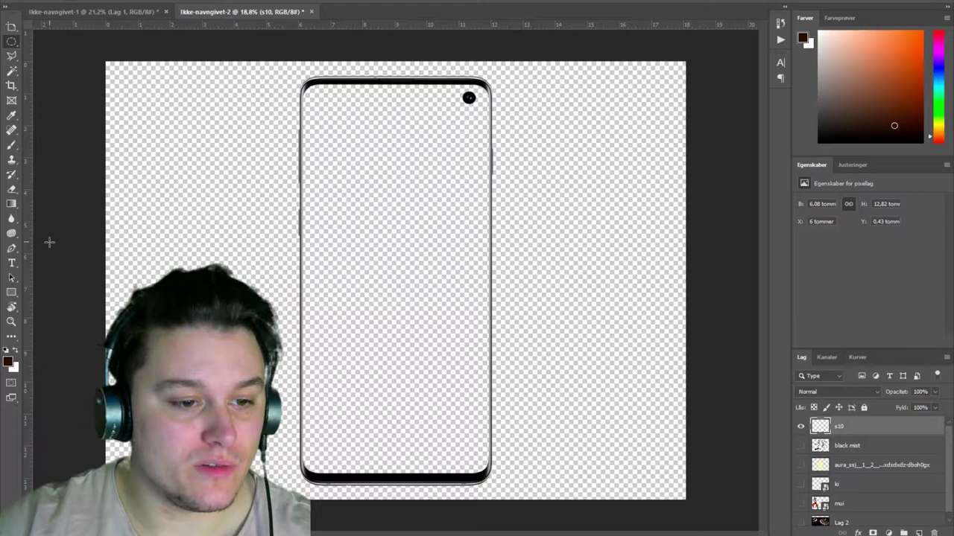
Add vertical guides along the phone's left and right edges.
{"action": "left_click_drag", "start_coordinate": [29, 287], "coordinate": [303, 305]}
{"action": "scroll", "coordinate": [305, 305], "scroll_direction": "up", "scroll_amount": 3}
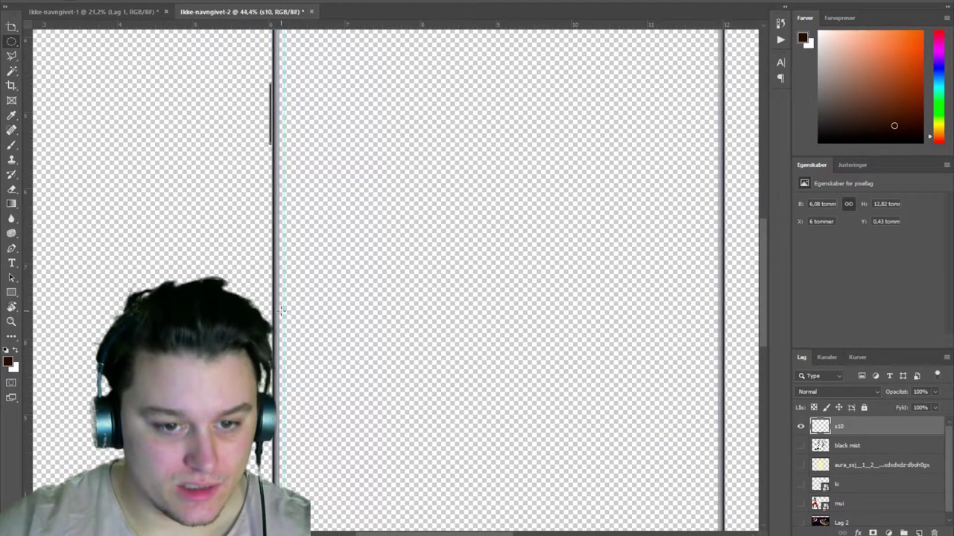
{"action": "scroll", "coordinate": [284, 308], "scroll_direction": "up", "scroll_amount": 1}
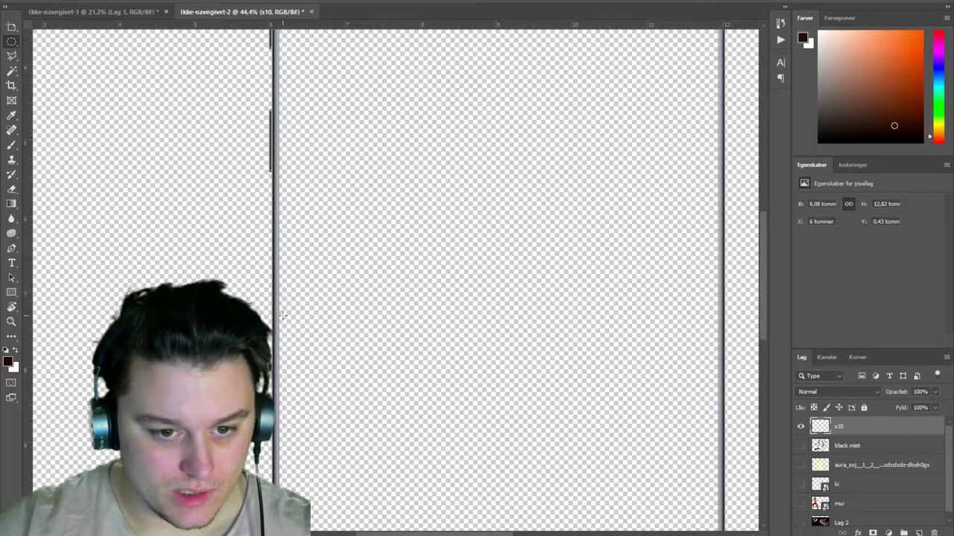
{"action": "scroll", "coordinate": [283, 315], "scroll_direction": "up", "scroll_amount": 3}
{"action": "left_click_drag", "start_coordinate": [27, 322], "coordinate": [274, 340]}
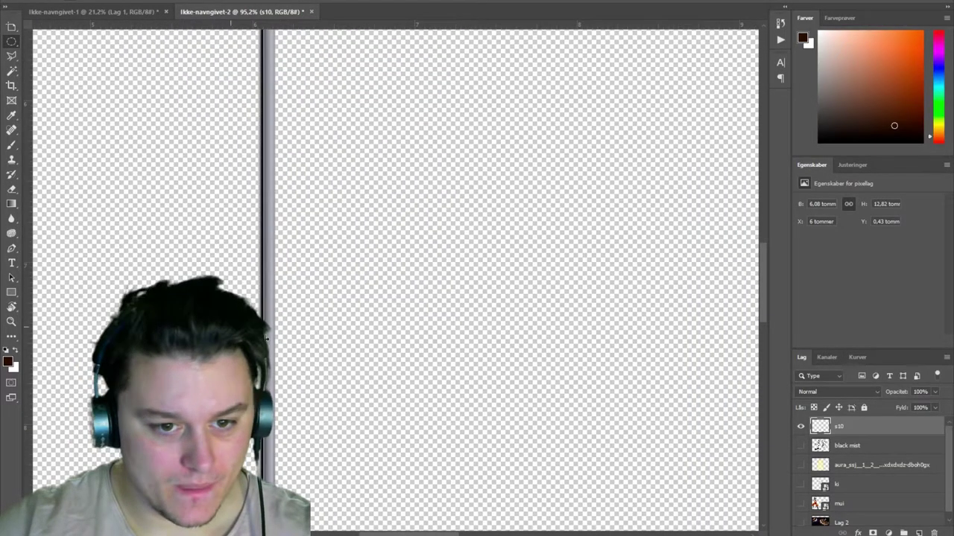
{"action": "scroll", "coordinate": [280, 339], "scroll_direction": "down", "scroll_amount": 2}
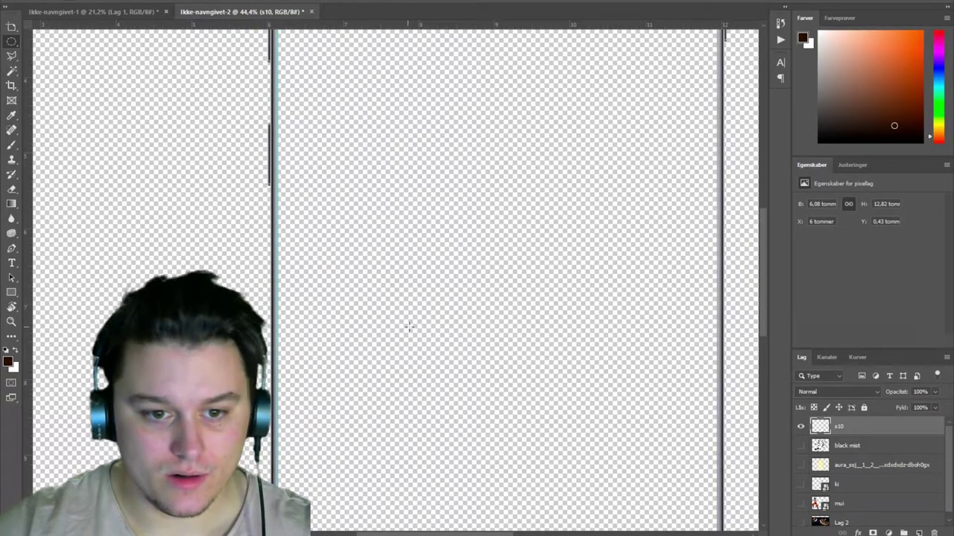
{"action": "scroll", "coordinate": [409, 325], "scroll_direction": "right", "scroll_amount": 5}
{"action": "scroll", "coordinate": [365, 318], "scroll_direction": "right", "scroll_amount": 3}
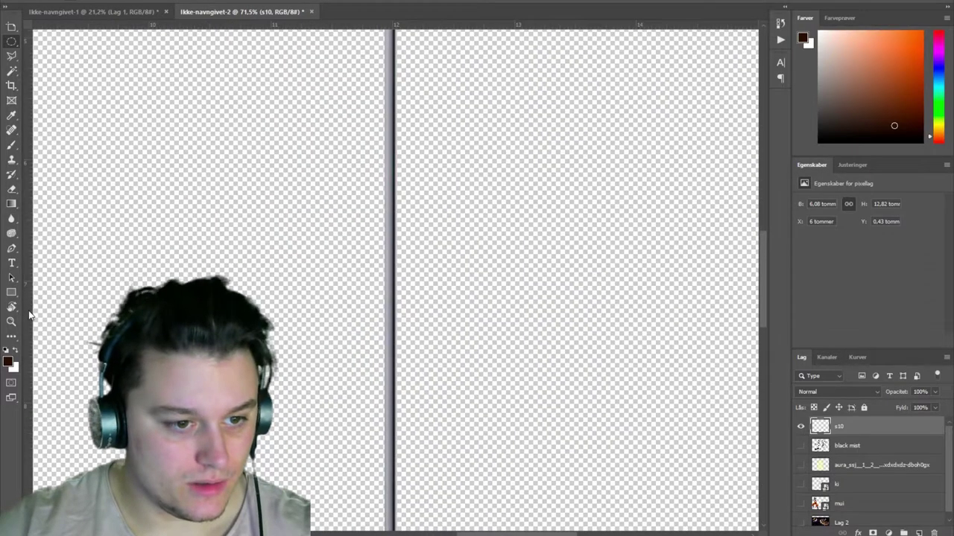
{"action": "left_click_drag", "start_coordinate": [29, 316], "coordinate": [386, 367]}
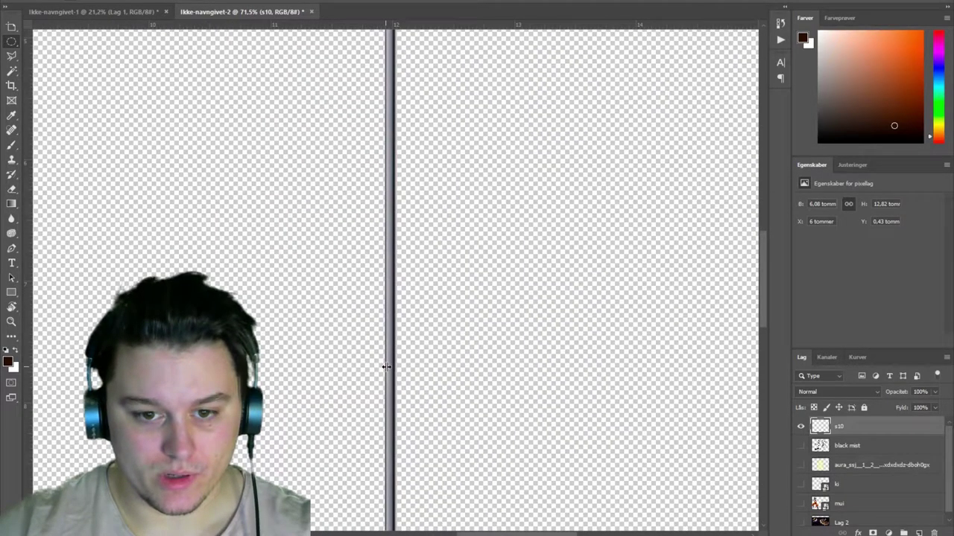
Add horizontal guides along the phone's top and bottom edges.
{"action": "left_click_drag", "start_coordinate": [287, 119], "coordinate": [338, 217]}
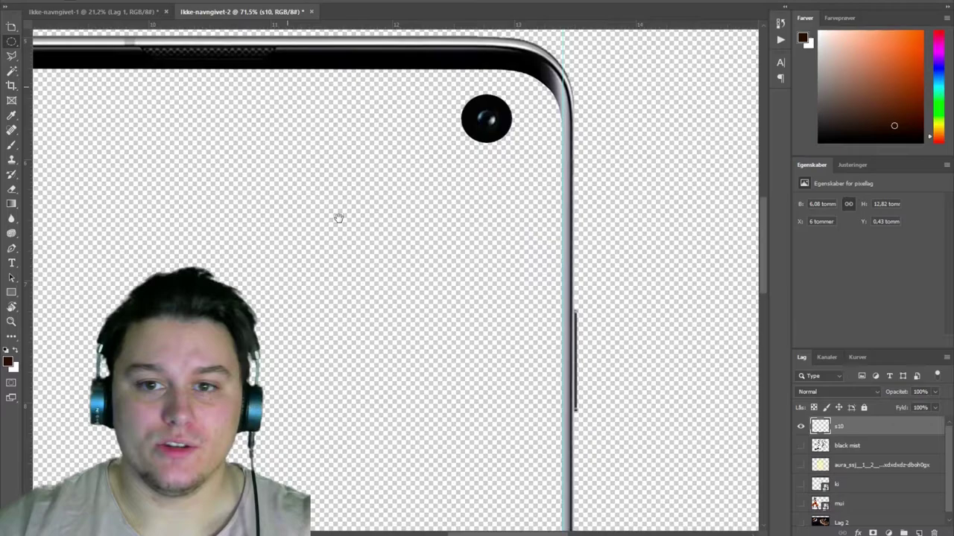
{"action": "scroll", "coordinate": [328, 179], "scroll_direction": "up", "scroll_amount": 5}
{"action": "scroll", "coordinate": [320, 149], "scroll_direction": "left", "scroll_amount": 2}
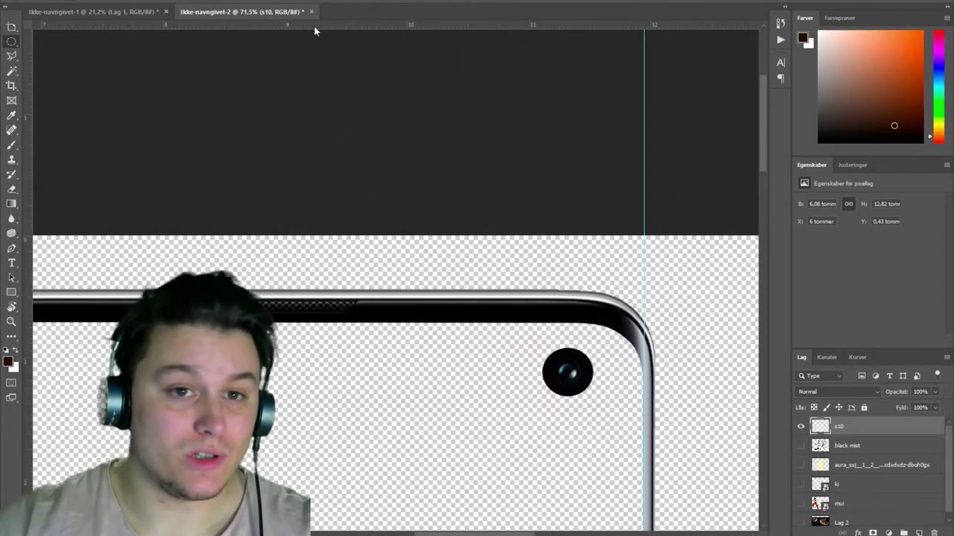
{"action": "left_click_drag", "start_coordinate": [314, 31], "coordinate": [441, 323]}
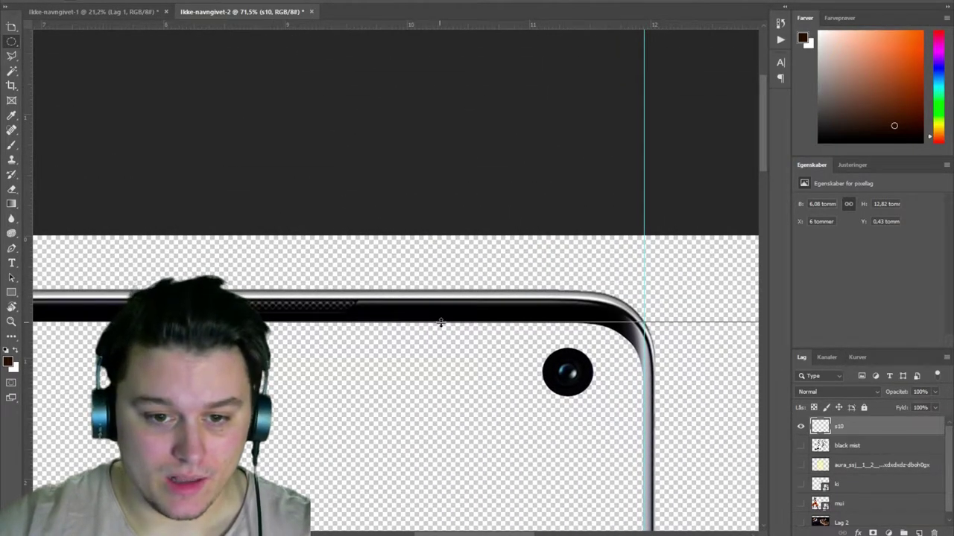
{"action": "scroll", "coordinate": [441, 323], "scroll_direction": "down", "scroll_amount": 3}
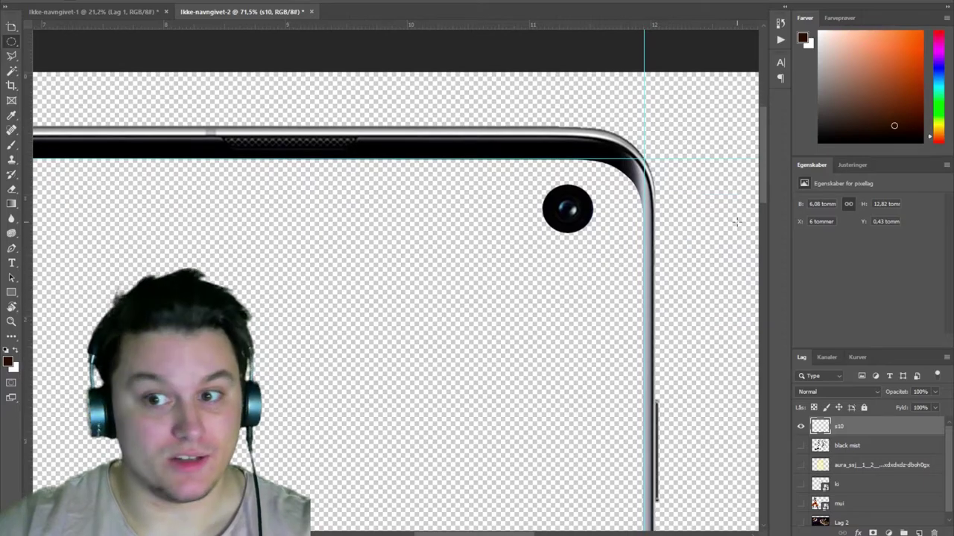
{"action": "left_click_drag", "start_coordinate": [762, 159], "coordinate": [760, 391]}
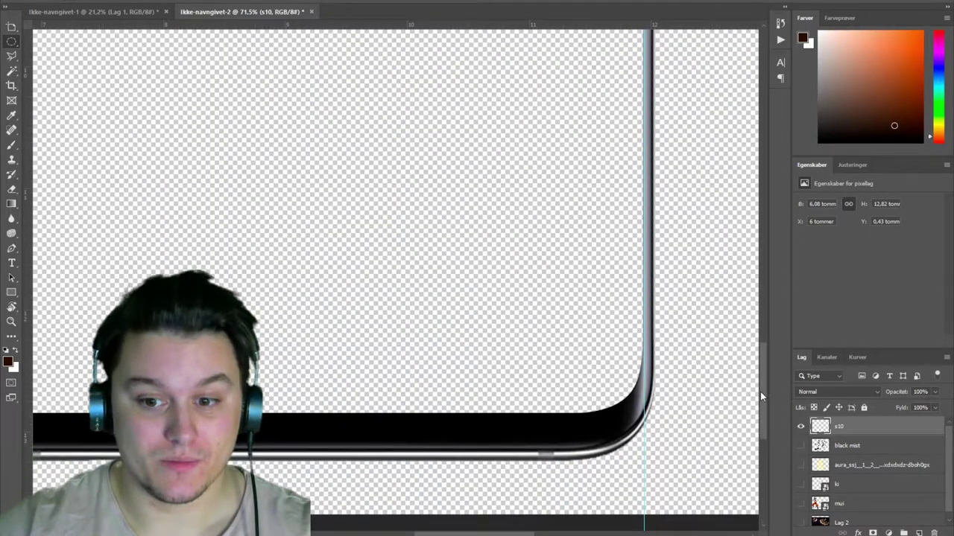
{"action": "left_click_drag", "start_coordinate": [291, 26], "coordinate": [423, 410]}
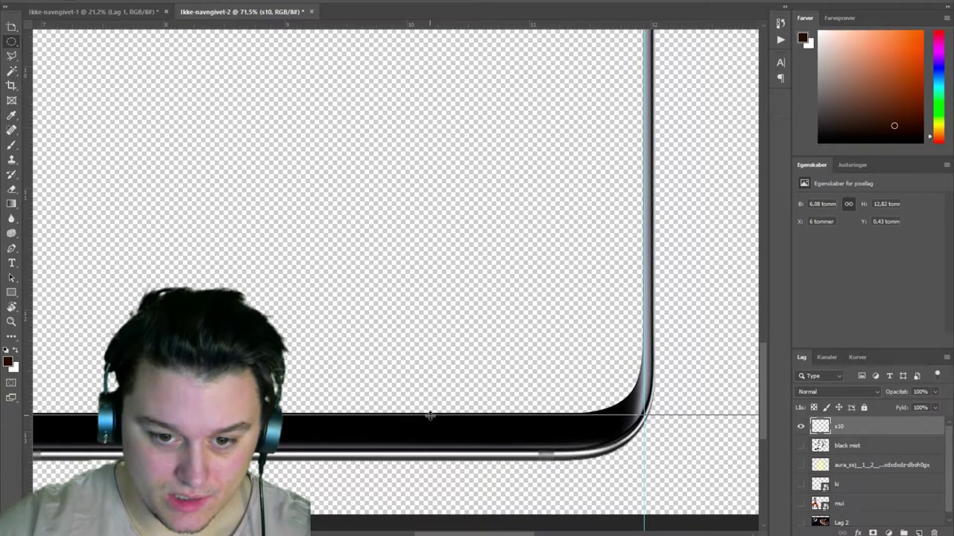
{"action": "left_click_drag", "start_coordinate": [423, 409], "coordinate": [432, 414]}
{"action": "scroll", "coordinate": [432, 414], "scroll_direction": "down", "scroll_amount": 5}
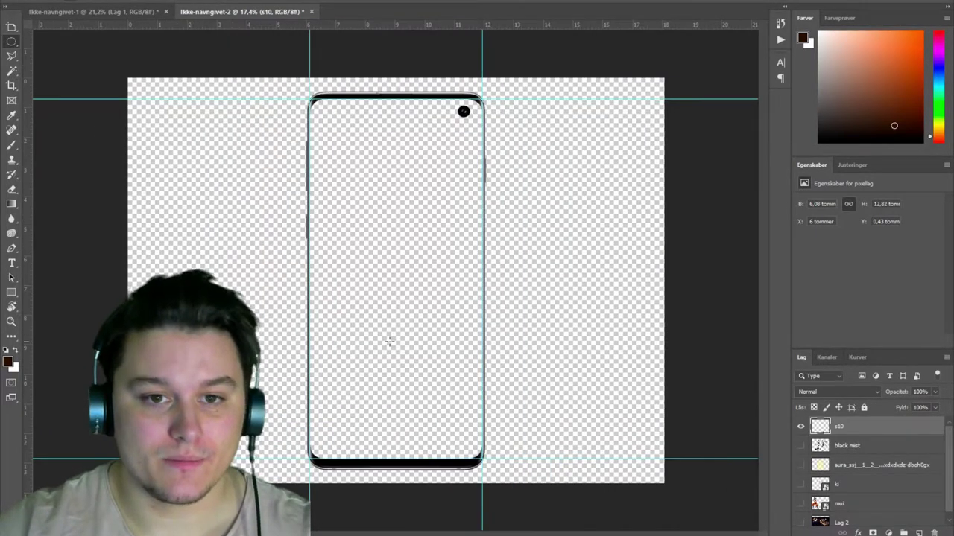
Hide the s10 phone layer and select and show the Lag 2 arena layer.
{"action": "left_click", "coordinate": [801, 427]}
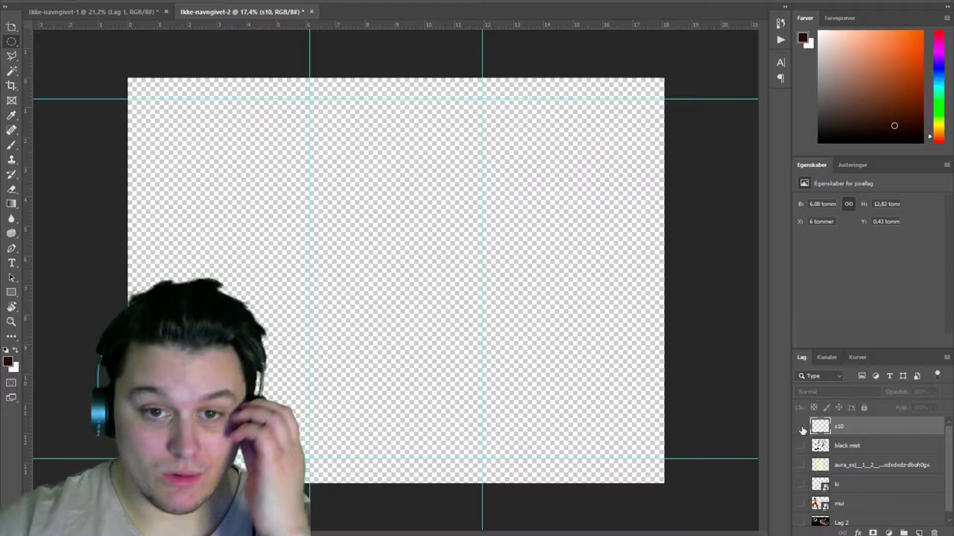
{"action": "scroll", "coordinate": [854, 483], "scroll_direction": "down", "scroll_amount": 1}
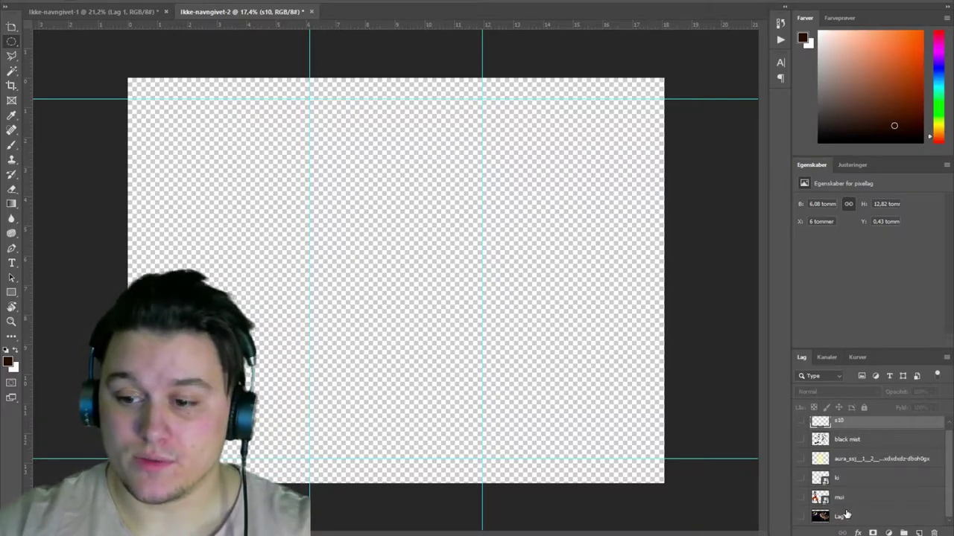
{"action": "left_click", "coordinate": [846, 515]}
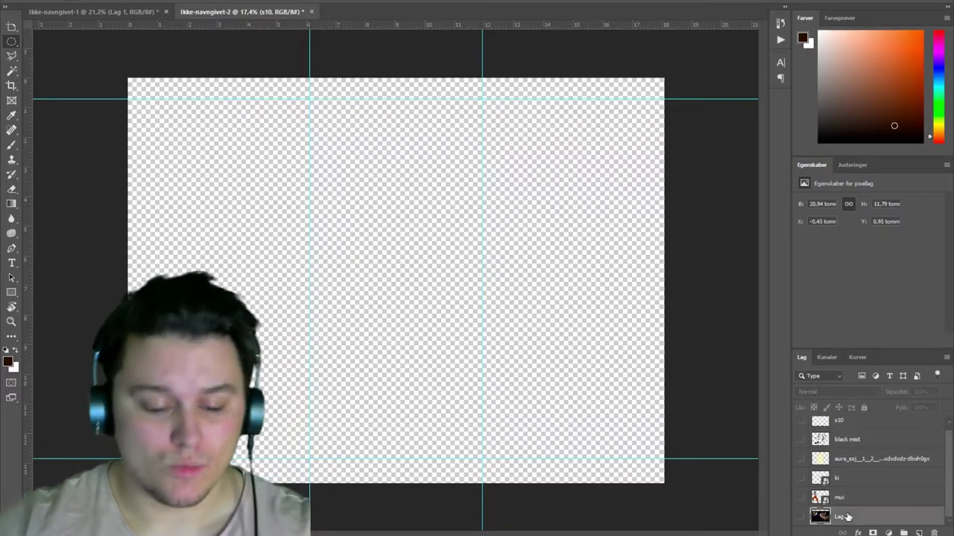
{"action": "left_click", "coordinate": [802, 517]}
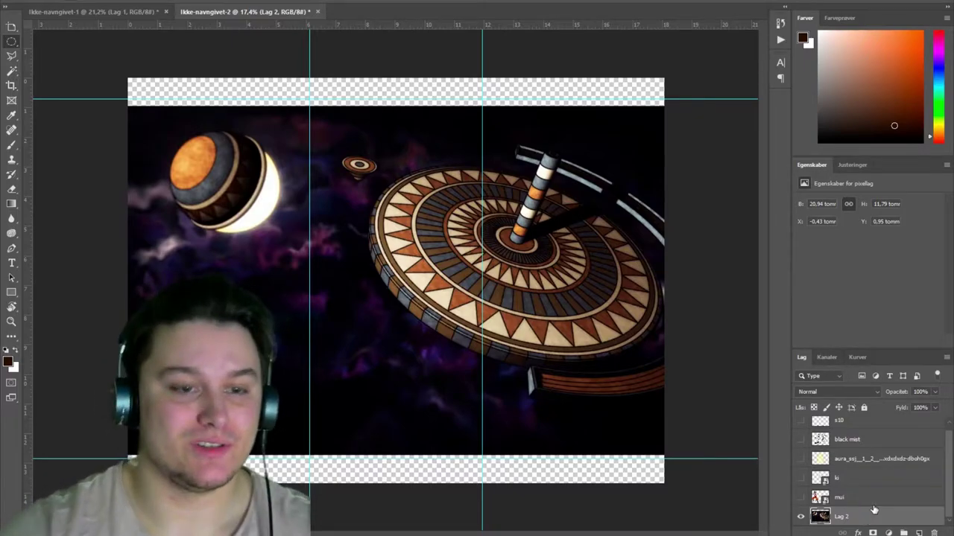
Enlarge the arena image and move it down and left to fill more canvas.
{"action": "key", "text": "ctrl+t"}
{"action": "left_click_drag", "start_coordinate": [593, 320], "coordinate": [564, 325]}
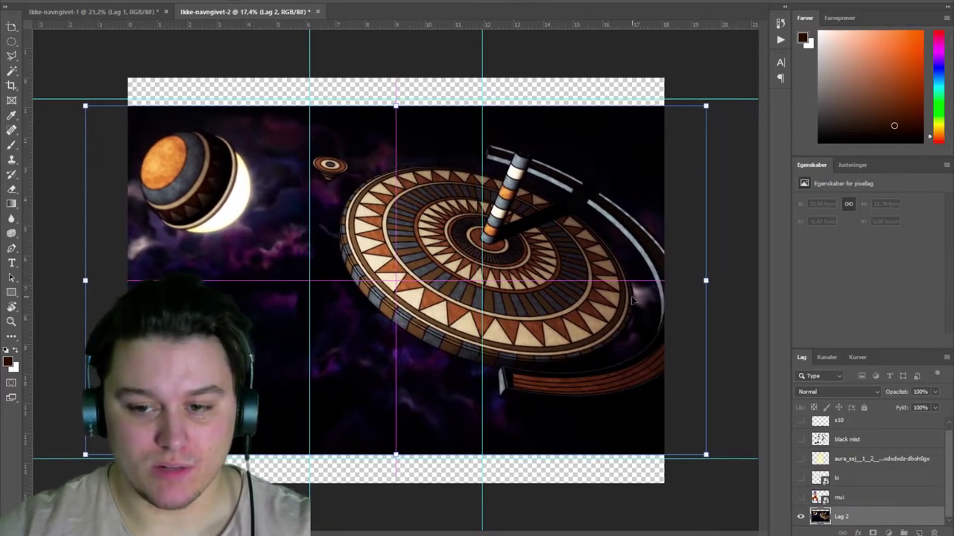
{"action": "left_click_drag", "start_coordinate": [632, 299], "coordinate": [633, 299]}
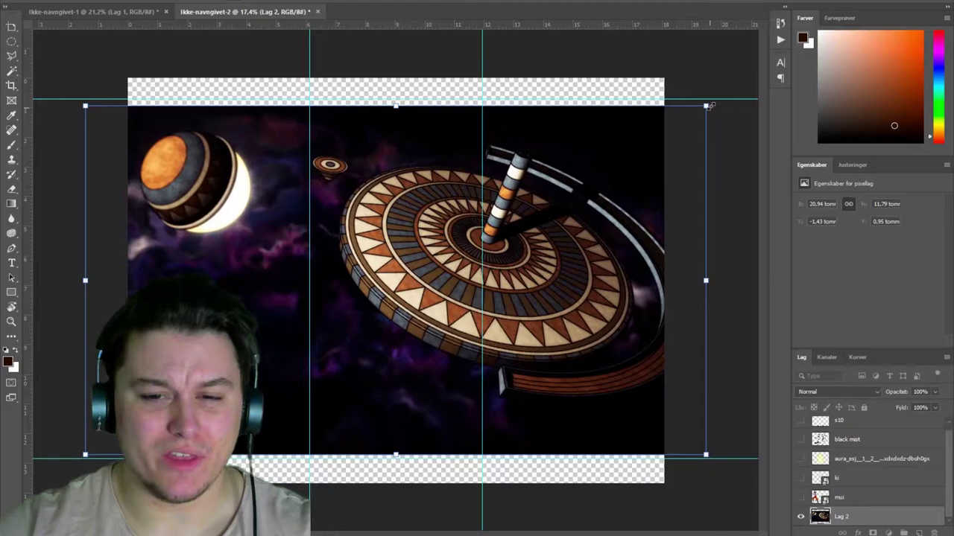
{"action": "left_click_drag", "start_coordinate": [708, 106], "coordinate": [761, 77]}
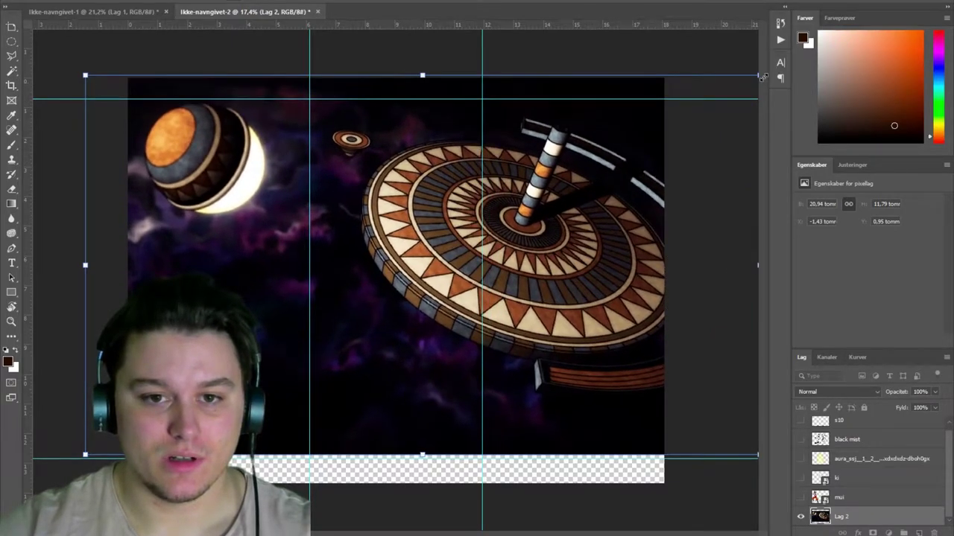
{"action": "mouse_move", "coordinate": [604, 188]}
{"action": "left_mouse_down"}
{"action": "mouse_move", "coordinate": [583, 202]}
{"action": "mouse_move", "coordinate": [513, 200]}
{"action": "left_mouse_up"}
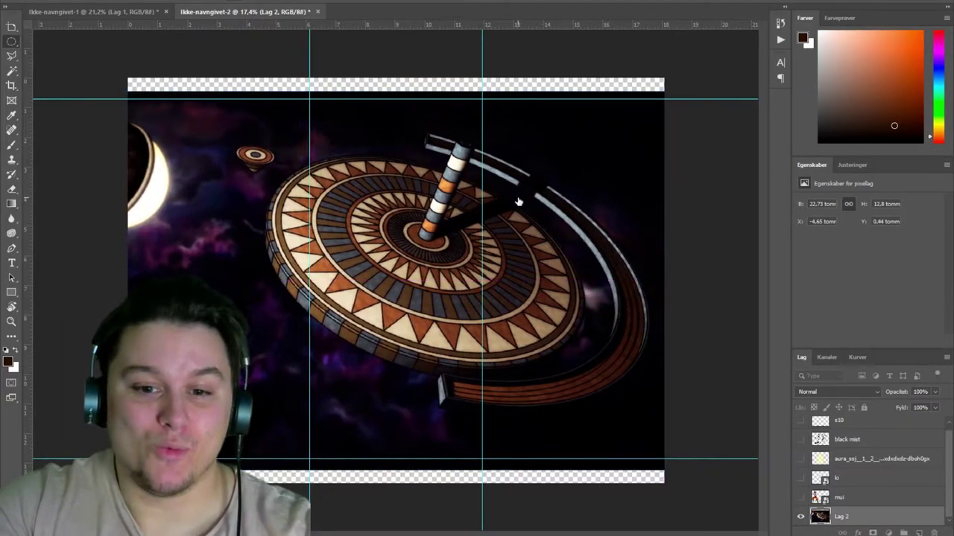
{"action": "key", "text": "Return"}
{"action": "key", "text": "ctrl+t"}
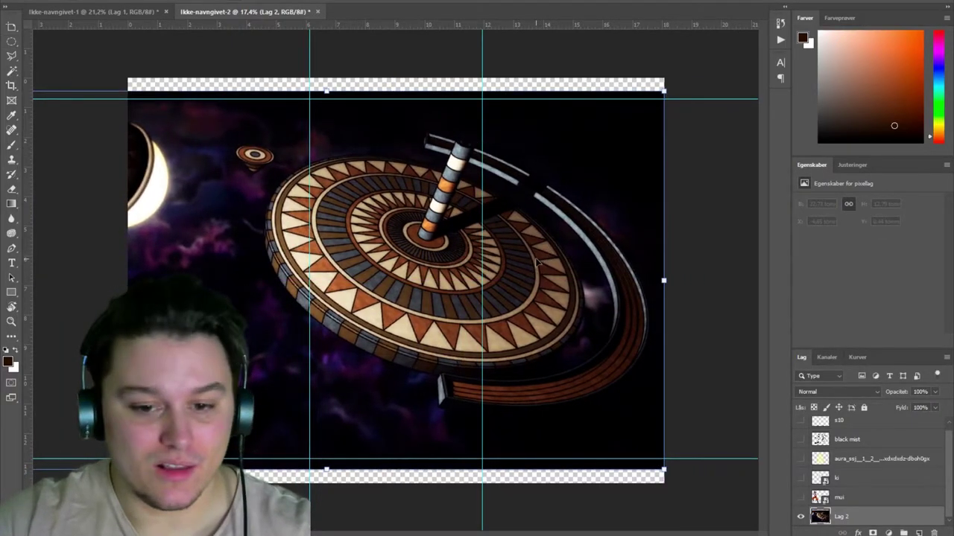
Shift the arena image slightly lower and fill the empty top gap with dark colour.
{"action": "left_click_drag", "start_coordinate": [536, 273], "coordinate": [529, 296]}
{"action": "key", "text": "Return"}
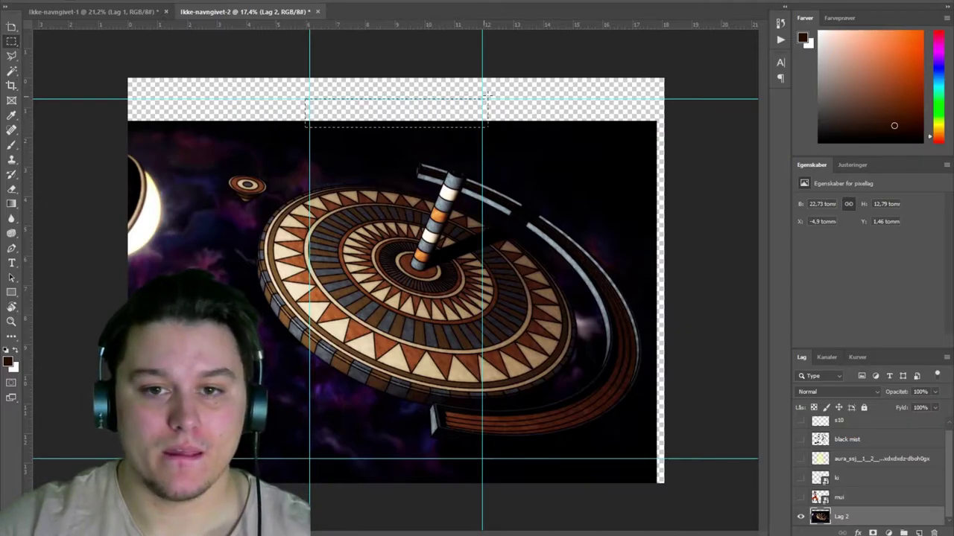
{"action": "key", "text": "i"}
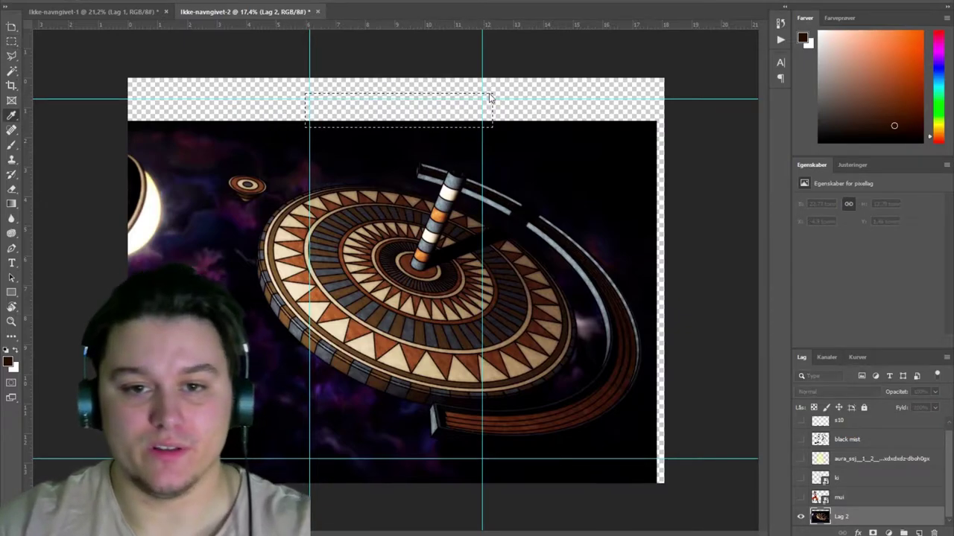
{"action": "key", "text": "m"}
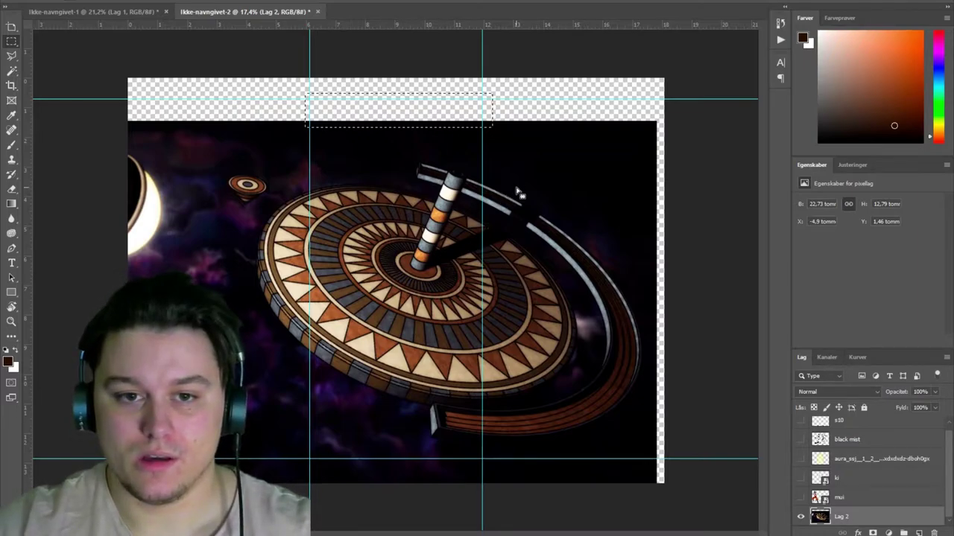
{"action": "key", "text": "alt+BackSpace"}
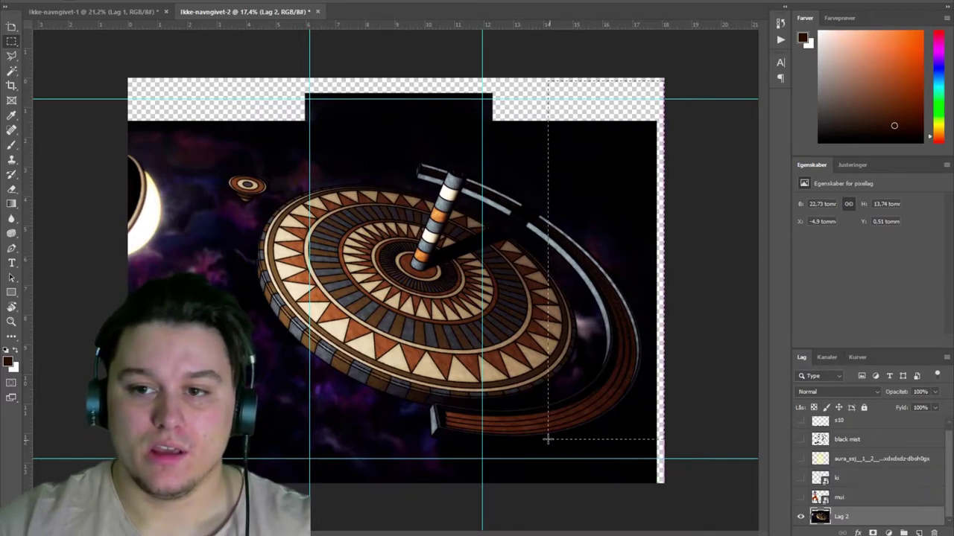
Clear the arena's right, top, left and bottom areas outside the guides, then deselect.
{"action": "left_click_drag", "start_coordinate": [548, 439], "coordinate": [485, 481]}
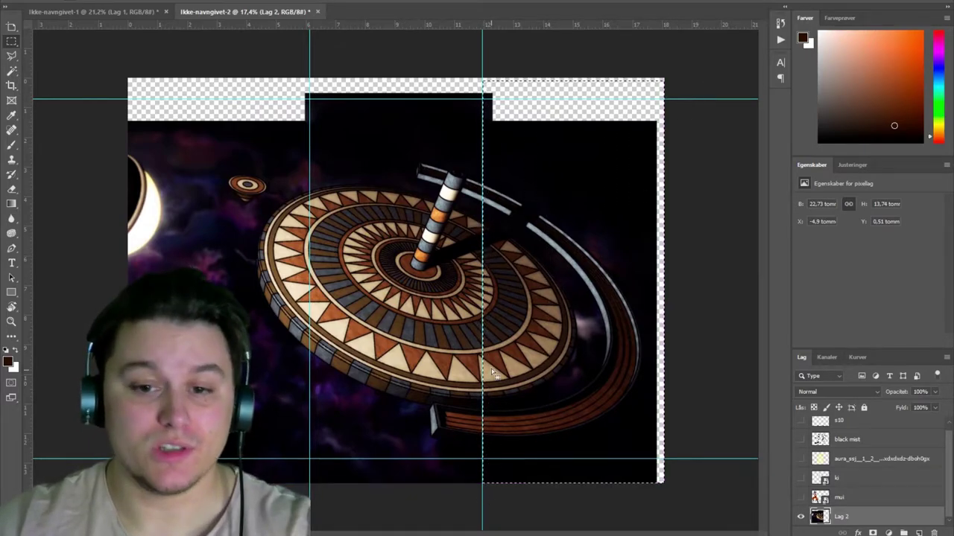
{"action": "key", "text": "Delete"}
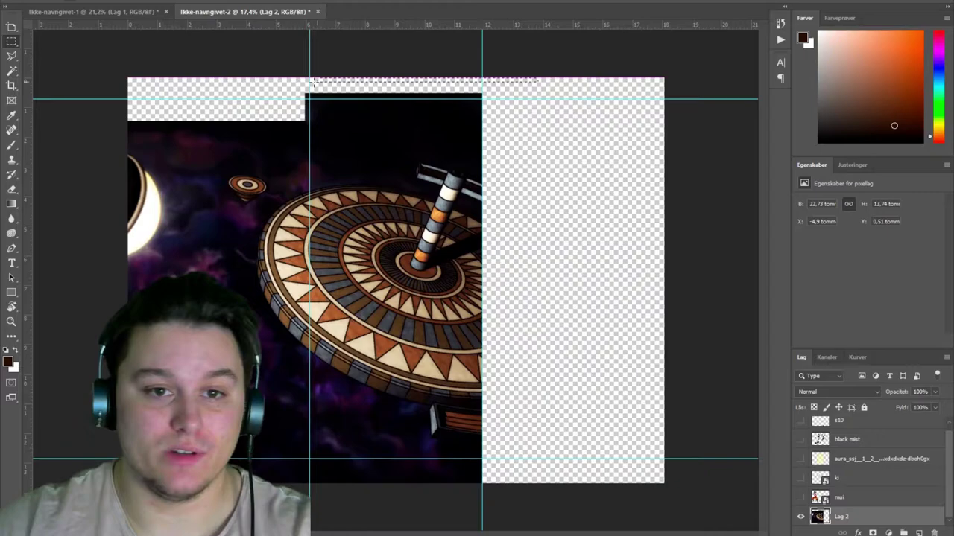
{"action": "left_click_drag", "start_coordinate": [670, 71], "coordinate": [125, 100]}
{"action": "key", "text": "Delete"}
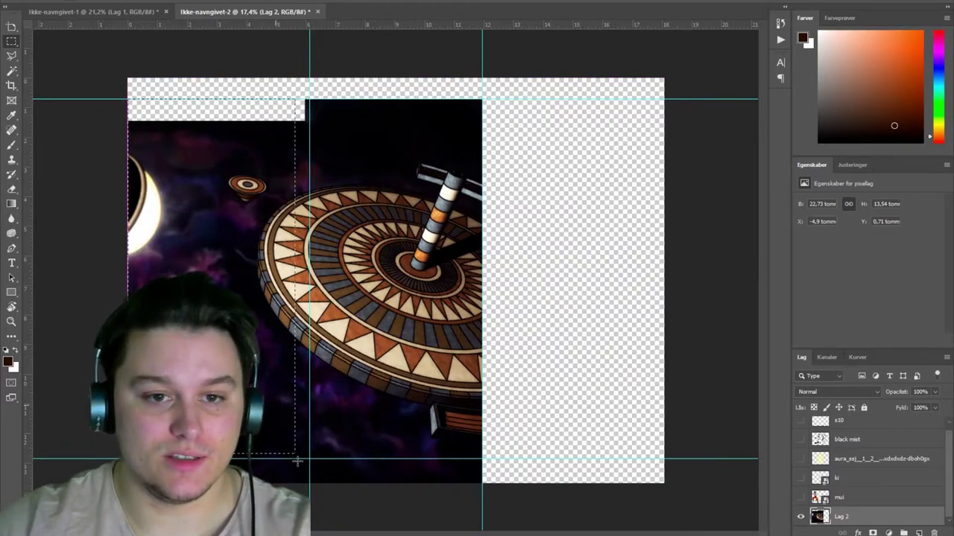
{"action": "left_click_drag", "start_coordinate": [297, 462], "coordinate": [312, 477]}
{"action": "key", "text": "Delete"}
{"action": "mouse_move", "coordinate": [128, 485]}
{"action": "left_mouse_down"}
{"action": "mouse_move", "coordinate": [427, 474]}
{"action": "mouse_move", "coordinate": [500, 459]}
{"action": "left_mouse_up"}
{"action": "key", "text": "Delete"}
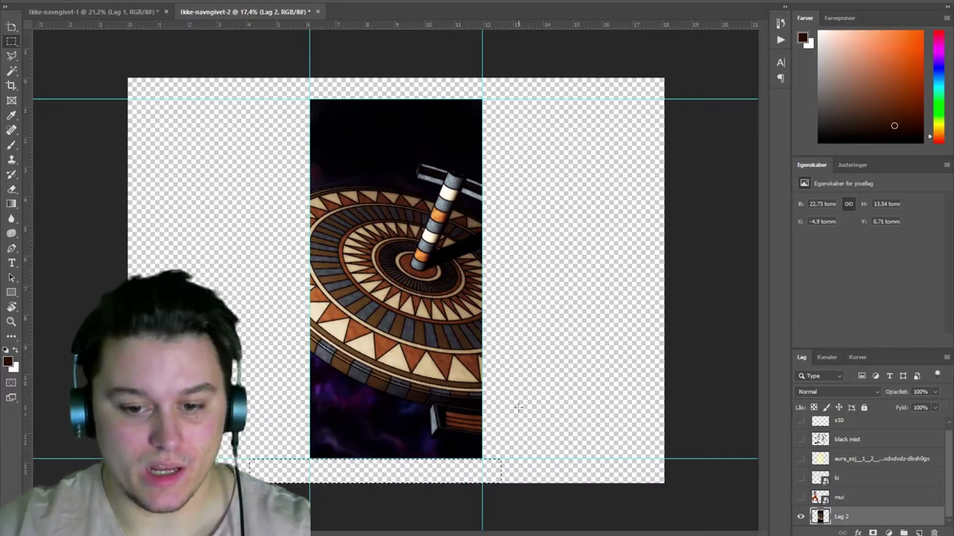
{"action": "key", "text": "ctrl+d"}
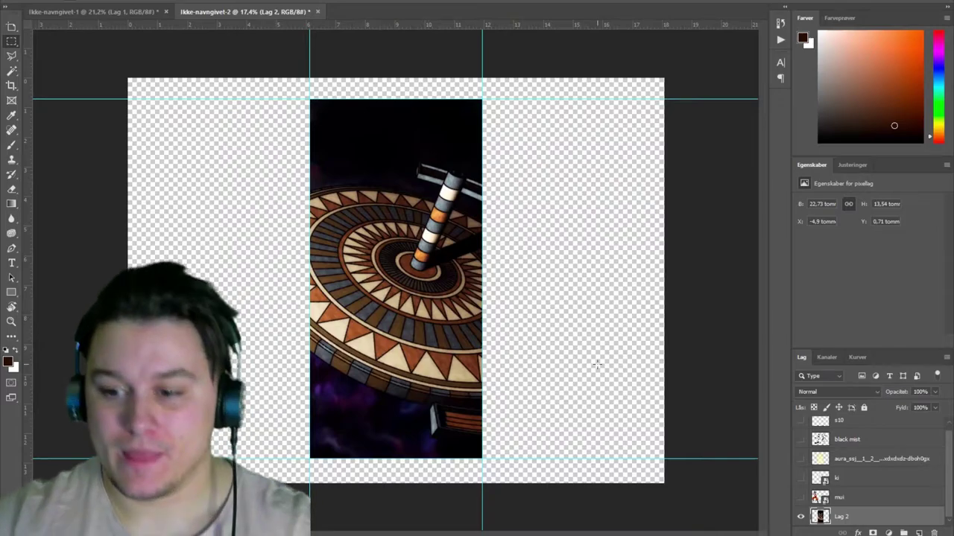
Show the mui Goku layer, scale him down proportionally and centre him in the arena strip.
{"action": "left_click", "coordinate": [831, 499]}
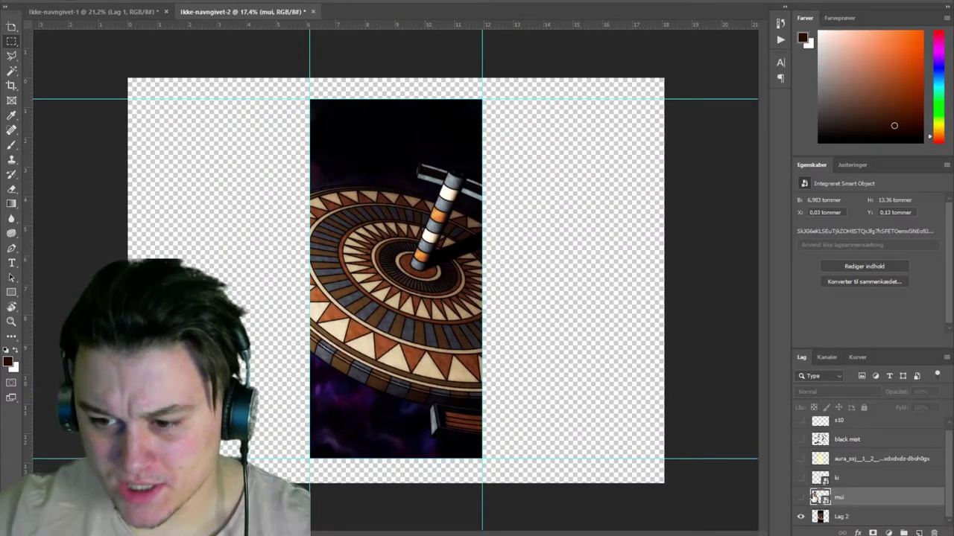
{"action": "left_click", "coordinate": [801, 498]}
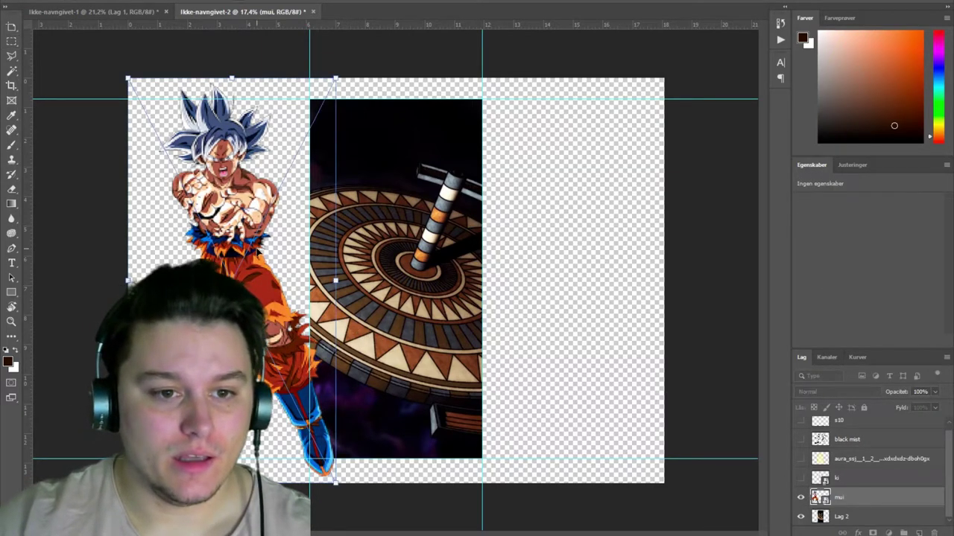
{"action": "key", "text": "ctrl+t"}
{"action": "left_click_drag", "start_coordinate": [303, 88], "coordinate": [339, 157]}
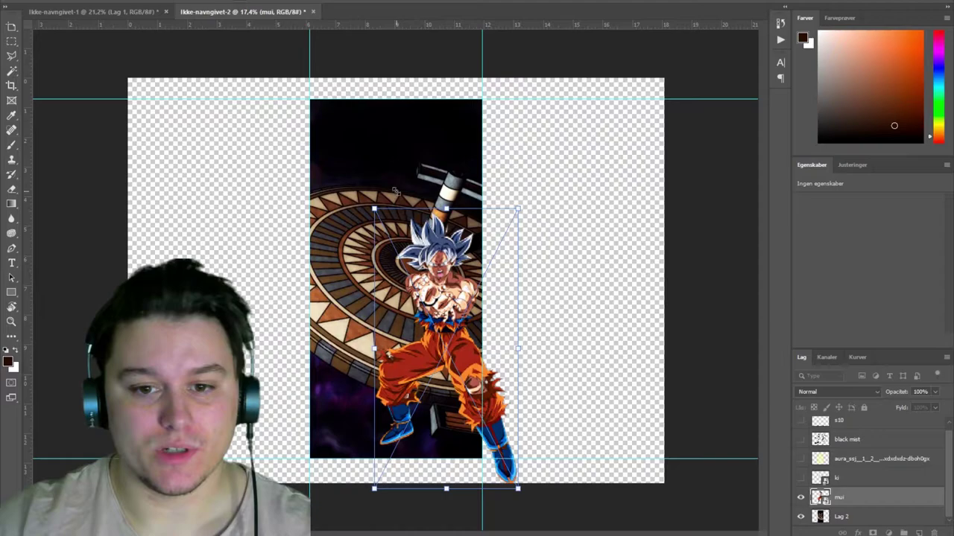
{"action": "left_click_drag", "start_coordinate": [441, 256], "coordinate": [417, 240]}
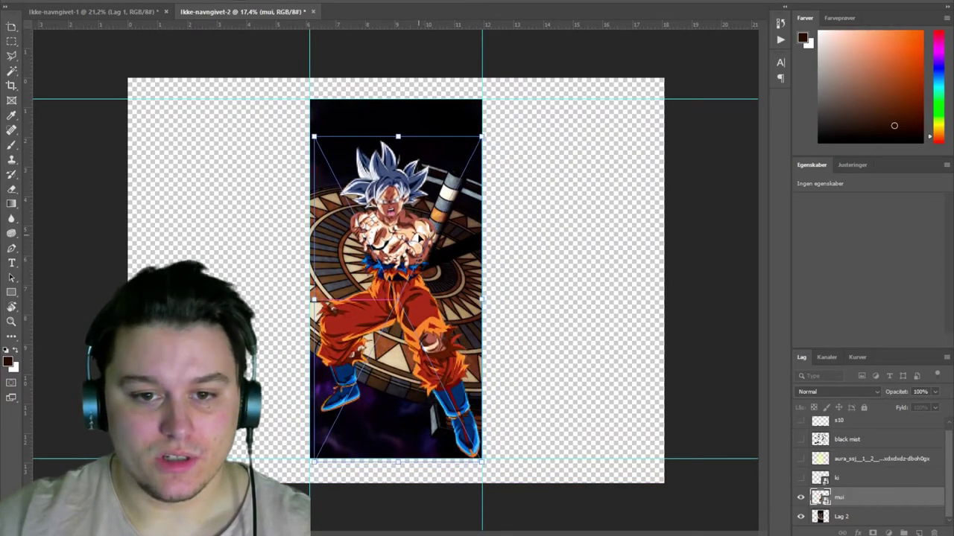
{"action": "scroll", "coordinate": [408, 274], "scroll_direction": "up", "scroll_amount": 1}
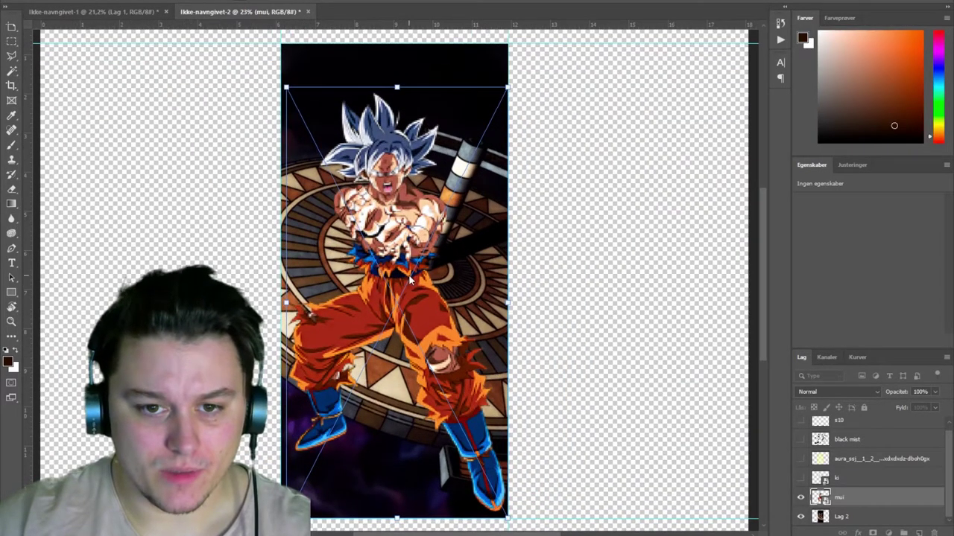
{"action": "key", "text": "Return"}
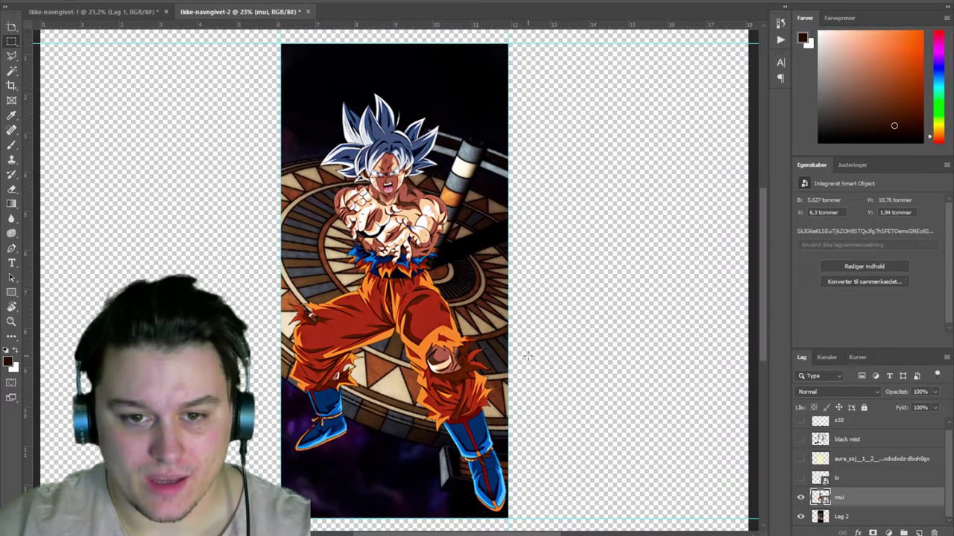
Add a new layer beneath Lag 2 and fit the whole canvas in view.
{"action": "left_click", "coordinate": [908, 518]}
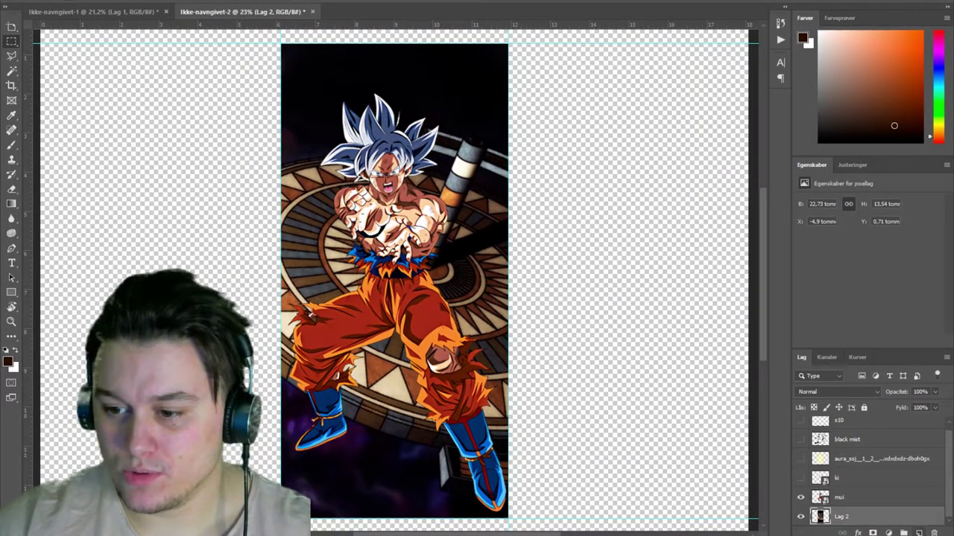
{"action": "left_click", "coordinate": [919, 533]}
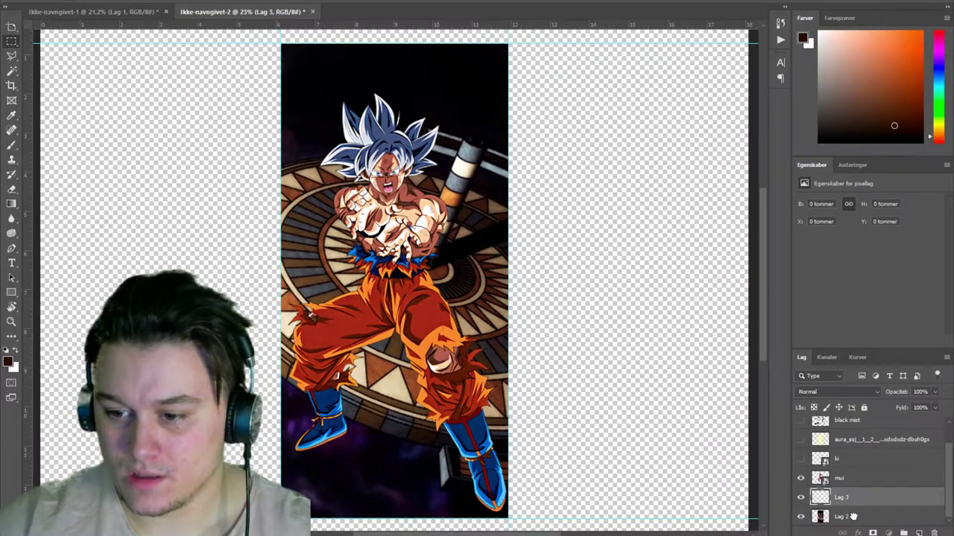
{"action": "left_click_drag", "start_coordinate": [852, 525], "coordinate": [853, 529]}
{"action": "key", "text": "ctrl+minus"}
{"action": "key", "text": "ctrl+minus"}
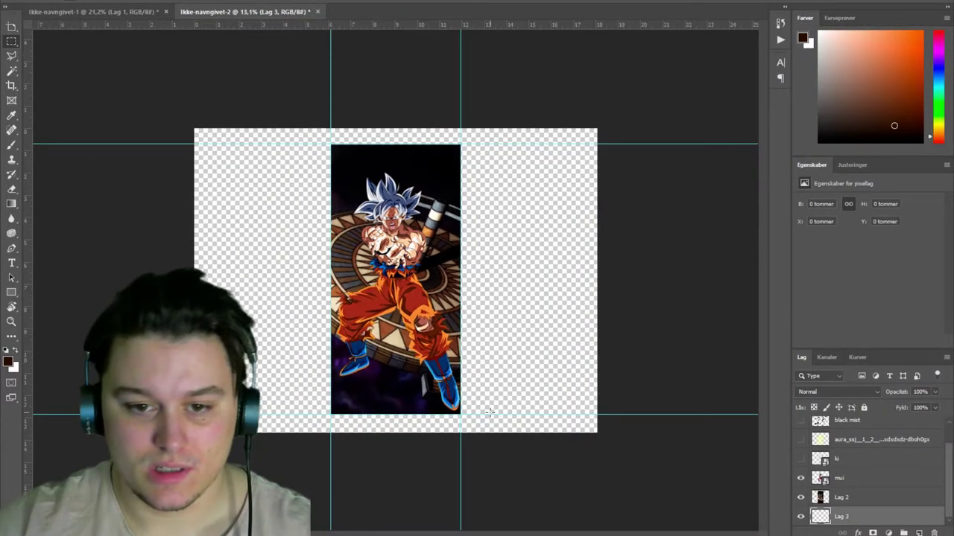
{"action": "key", "text": "ctrl+plus"}
{"action": "key", "text": "ctrl+0"}
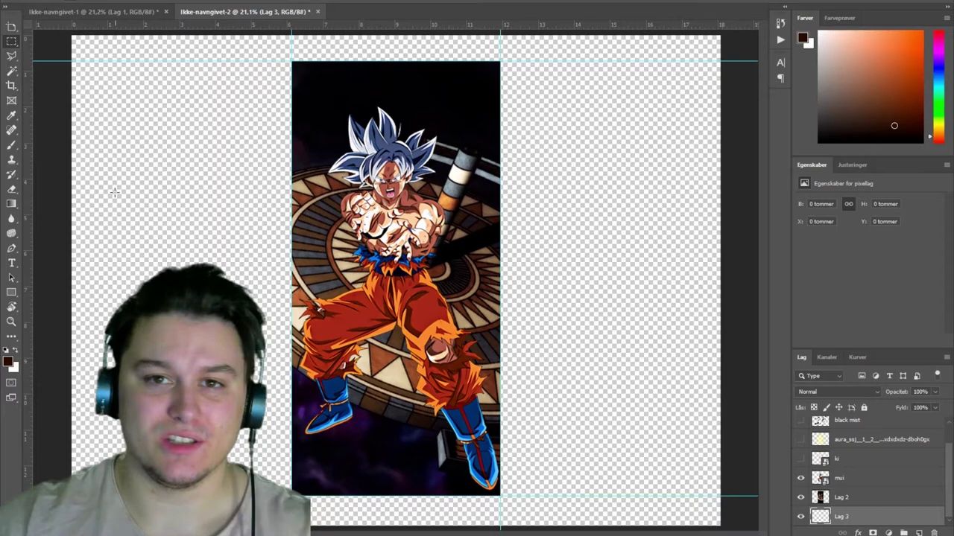
{"action": "key", "text": "ctrl+minus"}
{"action": "key", "text": "ctrl+minus"}
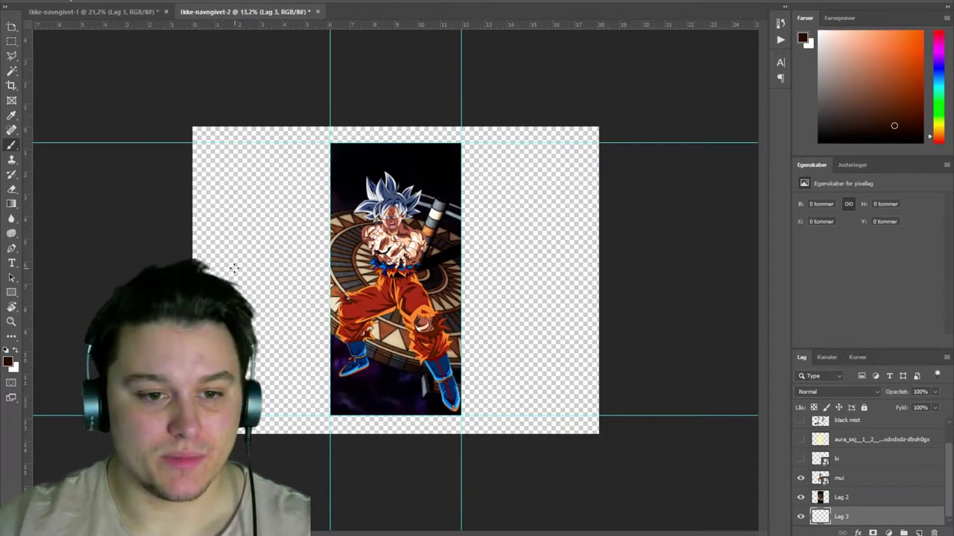
{"action": "key", "text": "ctrl+plus"}
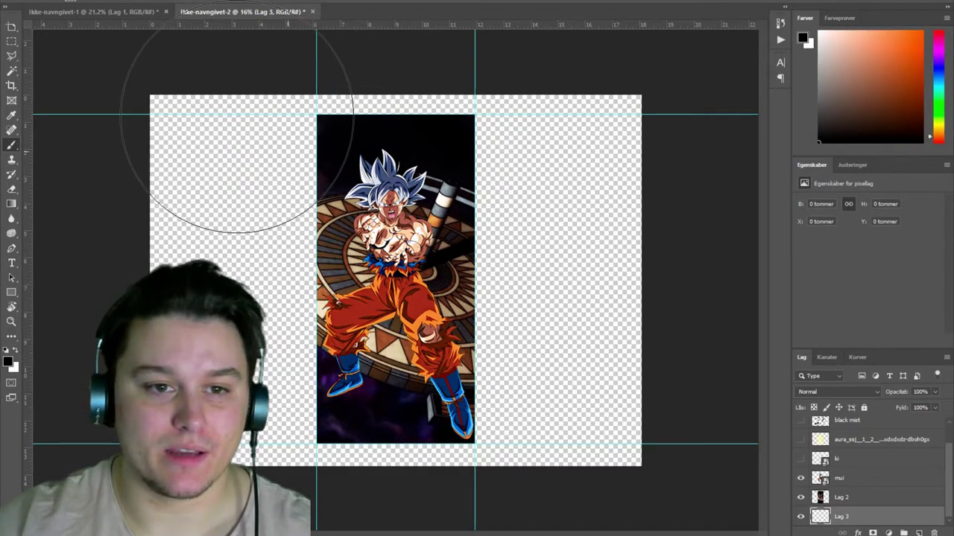
Paint the new bottom layer black across the whole background.
{"action": "mouse_move", "coordinate": [234, 127]}
{"action": "left_mouse_down"}
{"action": "mouse_move", "coordinate": [602, 149]}
{"action": "mouse_move", "coordinate": [132, 298]}
{"action": "mouse_move", "coordinate": [190, 339]}
{"action": "mouse_move", "coordinate": [511, 318]}
{"action": "mouse_move", "coordinate": [404, 426]}
{"action": "mouse_move", "coordinate": [417, 454]}
{"action": "left_mouse_up"}
{"action": "key", "text": "m"}
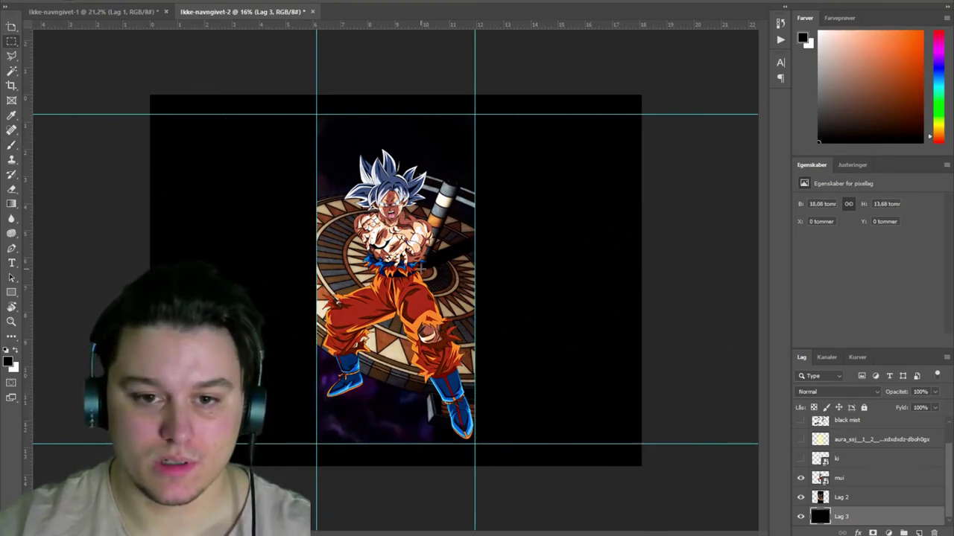
{"action": "scroll", "coordinate": [421, 266], "scroll_direction": "up", "scroll_amount": 3}
{"action": "scroll", "coordinate": [429, 305], "scroll_direction": "down", "scroll_amount": 2}
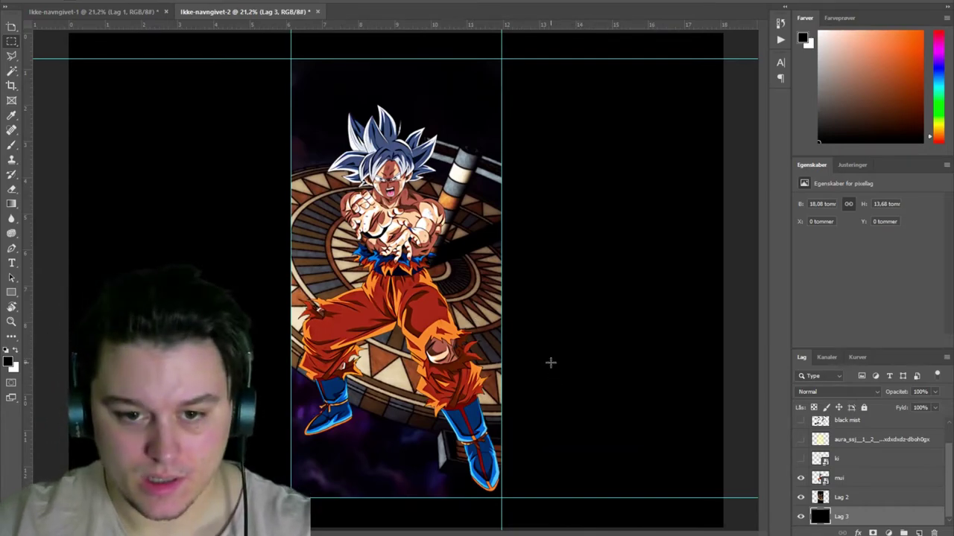
Show the ki streaks layer, desaturate the streaks to white, and nudge them slightly.
{"action": "left_click", "coordinate": [801, 459]}
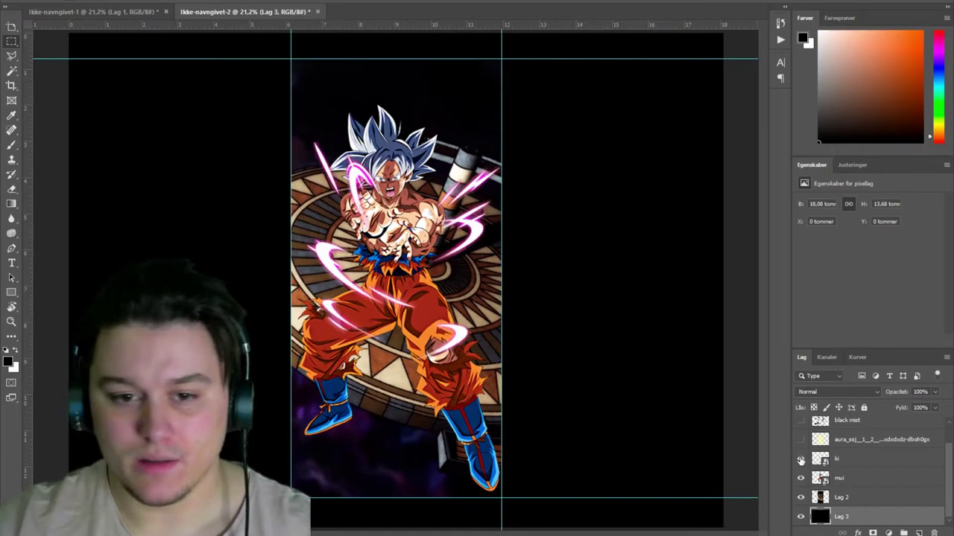
{"action": "left_click", "coordinate": [801, 459]}
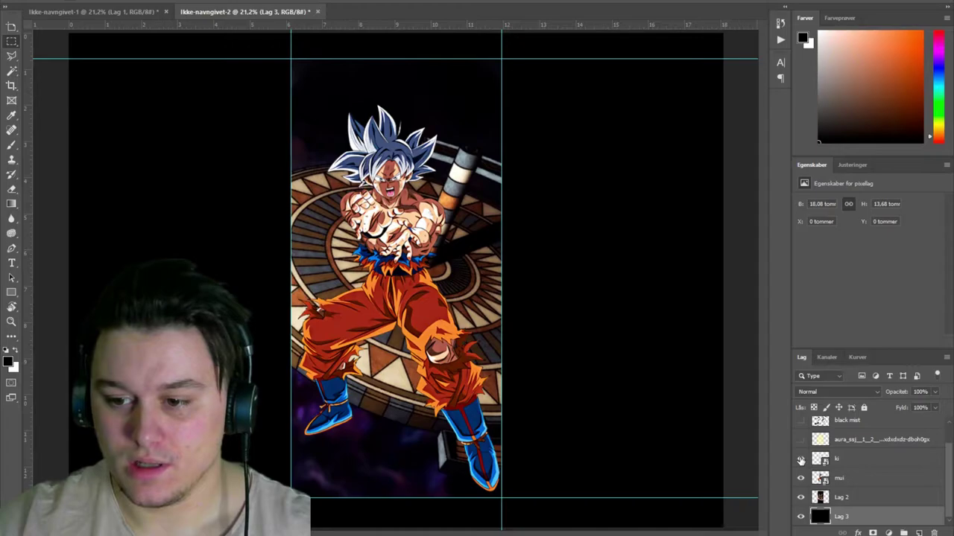
{"action": "left_click", "coordinate": [848, 459]}
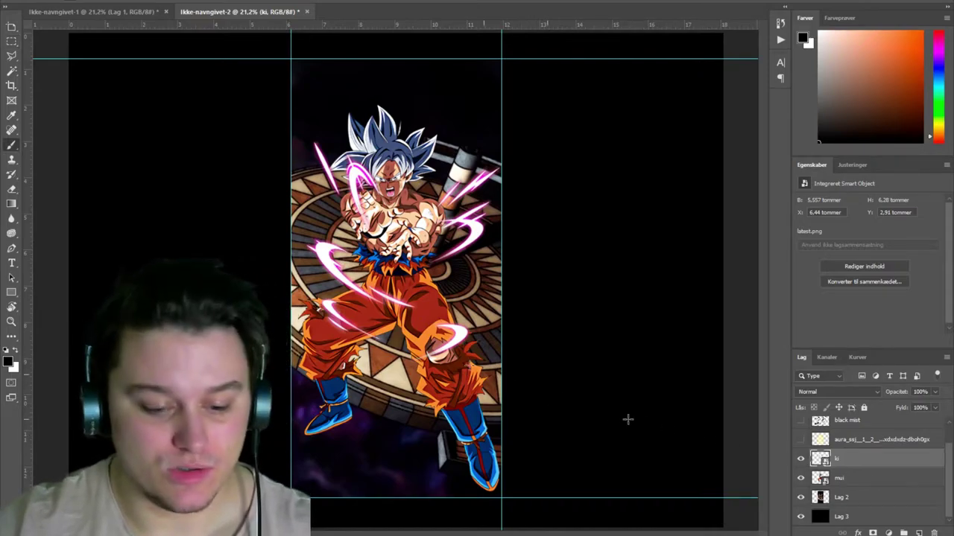
{"action": "key", "text": "ctrl+shift+u"}
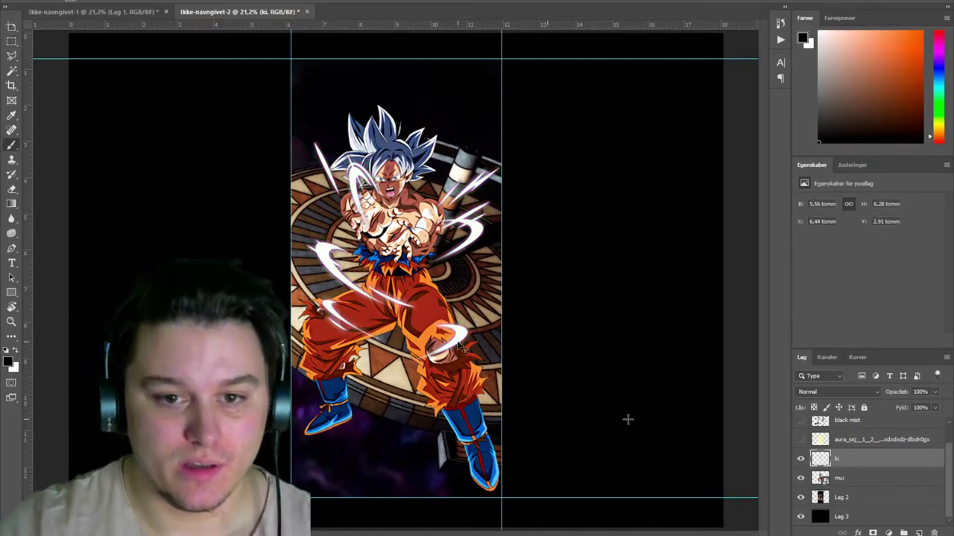
{"action": "scroll", "coordinate": [440, 294], "scroll_direction": "up", "scroll_amount": 2}
{"action": "scroll", "coordinate": [440, 295], "scroll_direction": "up", "scroll_amount": 1}
{"action": "scroll", "coordinate": [440, 294], "scroll_direction": "up", "scroll_amount": 2}
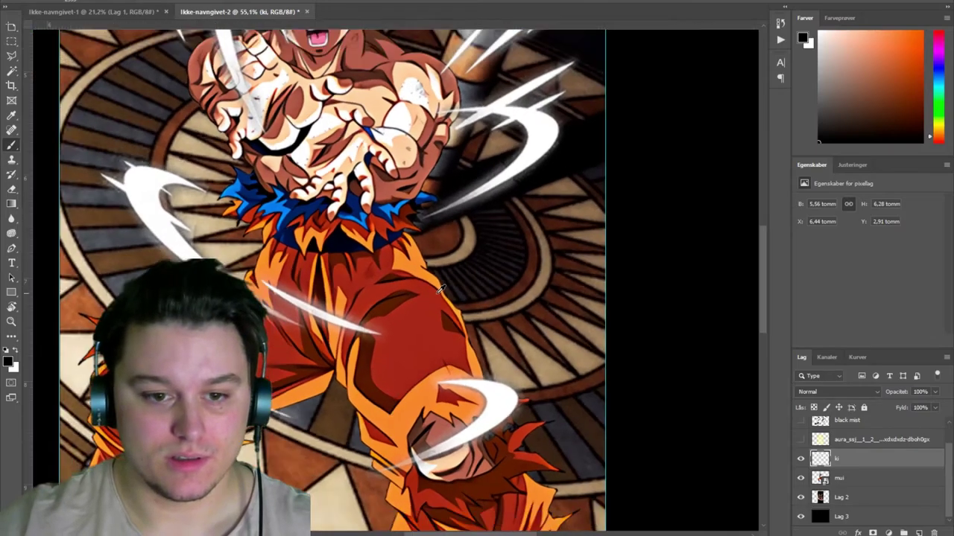
{"action": "scroll", "coordinate": [440, 295], "scroll_direction": "up", "scroll_amount": 1}
{"action": "key", "text": "ctrl+t"}
{"action": "mouse_move", "coordinate": [432, 313]}
{"action": "left_mouse_down"}
{"action": "mouse_move", "coordinate": [417, 330]}
{"action": "mouse_move", "coordinate": [419, 298]}
{"action": "left_mouse_up"}
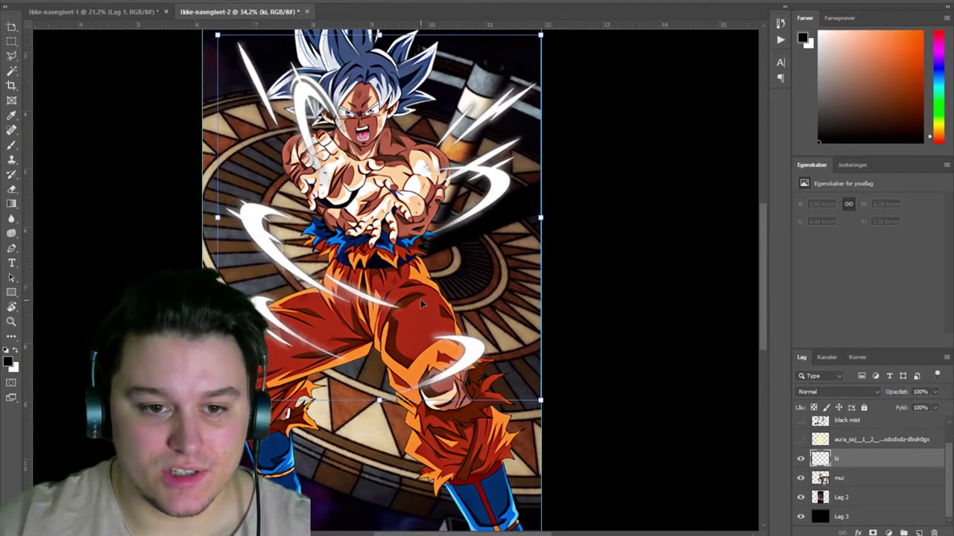
{"action": "key", "text": "Return"}
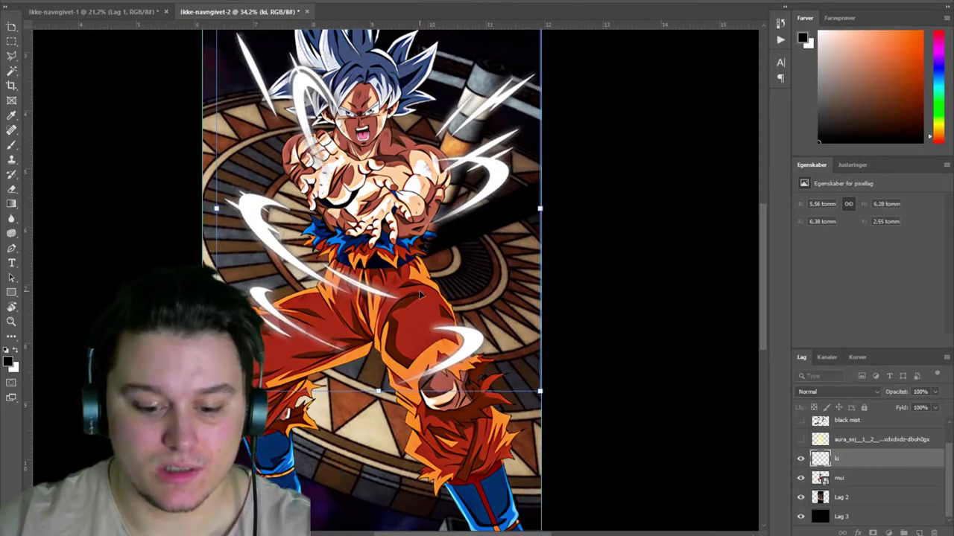
Lasso the ki swoosh by Goku's legs and move it up and right.
{"action": "key", "text": "b"}
{"action": "key", "text": "l"}
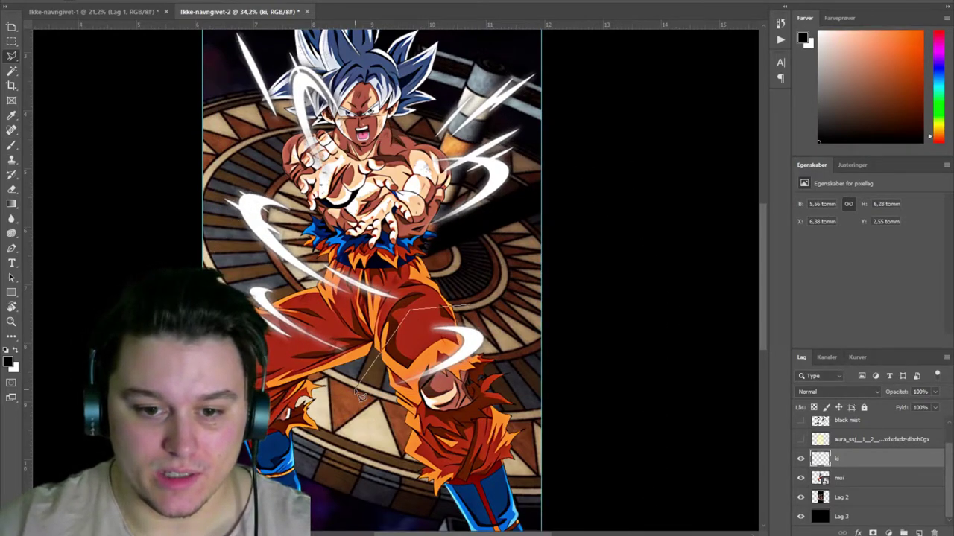
{"action": "double_click", "coordinate": [544, 328]}
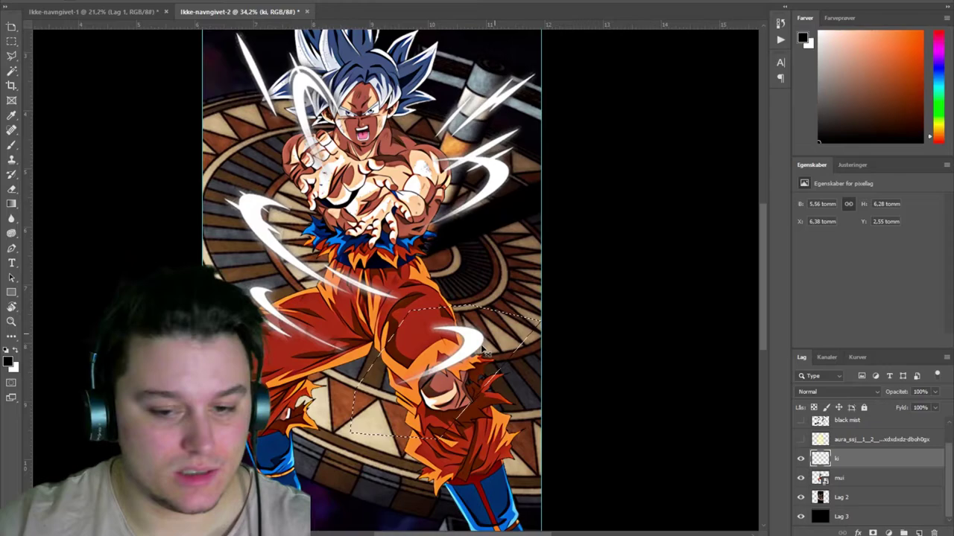
{"action": "key", "text": "ctrl+t"}
{"action": "left_click_drag", "start_coordinate": [486, 353], "coordinate": [492, 319]}
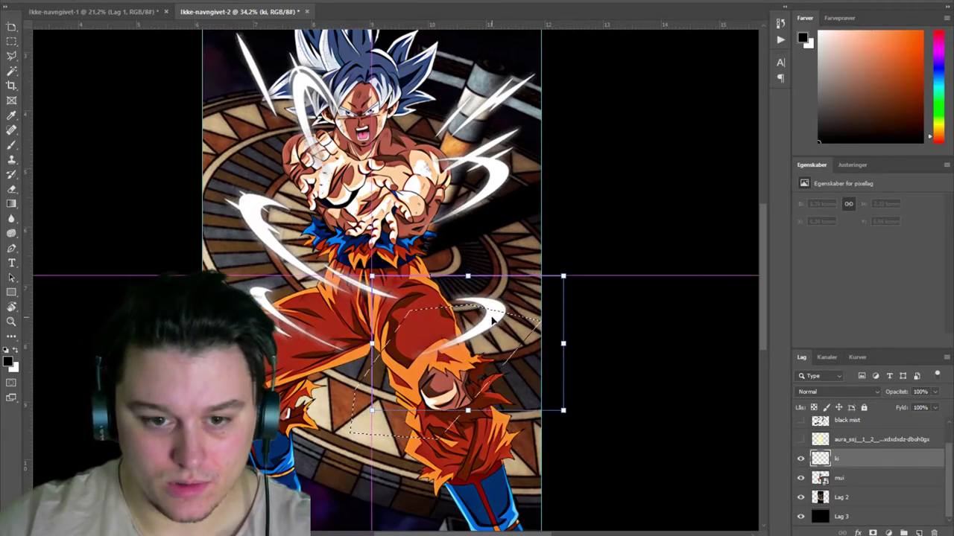
{"action": "key", "text": "Return"}
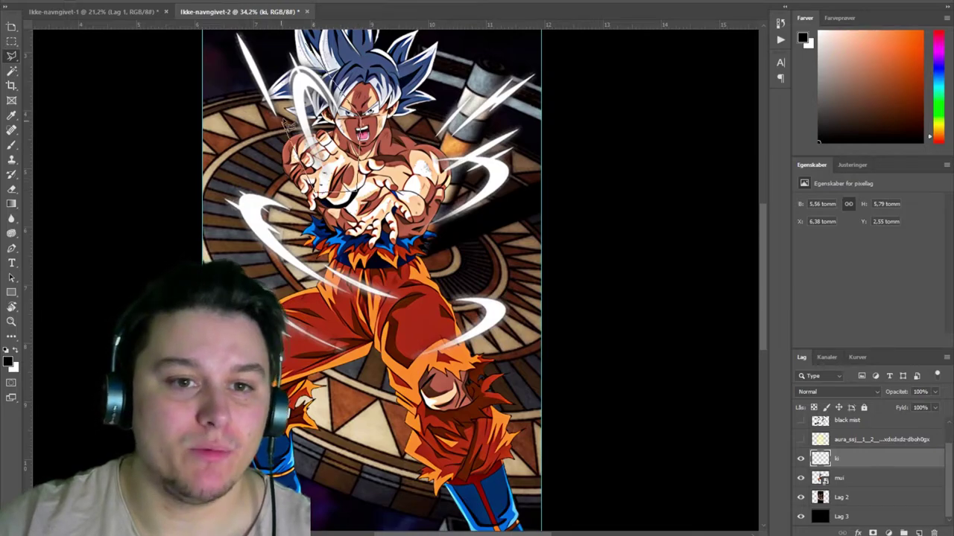
Lasso the streak along Goku's left arm and reposition it beside the arm.
{"action": "left_click", "coordinate": [253, 51]}
{"action": "left_click", "coordinate": [269, 127]}
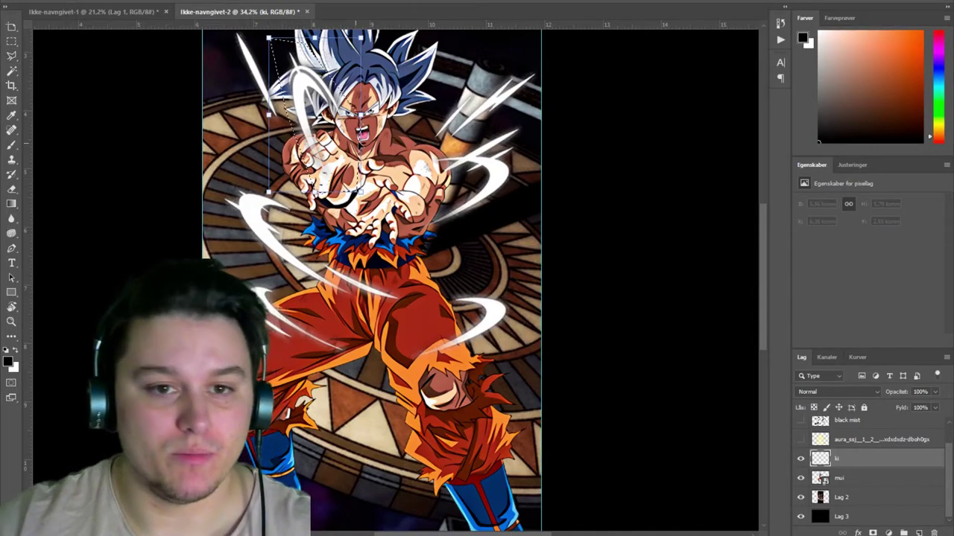
{"action": "left_click", "coordinate": [288, 199]}
{"action": "key", "text": "ctrl+t"}
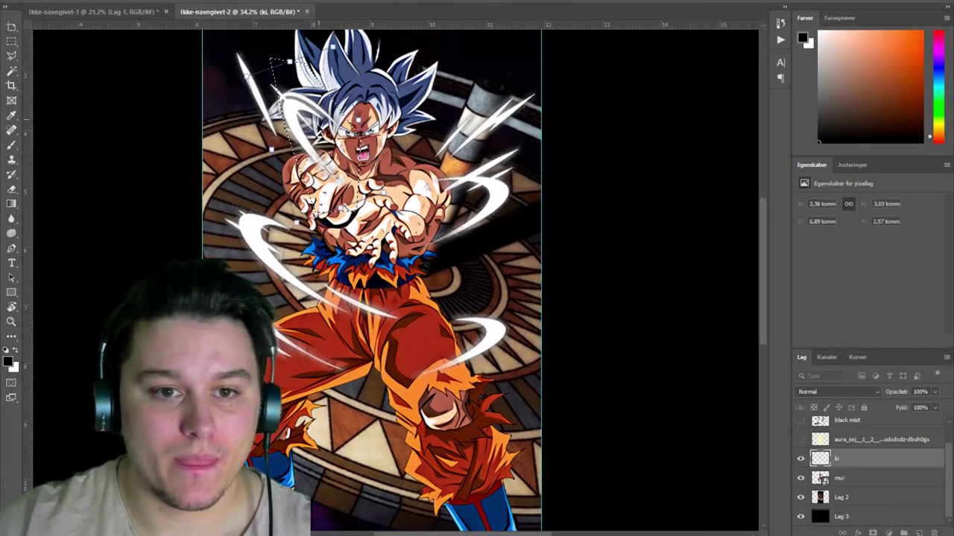
{"action": "mouse_move", "coordinate": [291, 123]}
{"action": "left_mouse_down"}
{"action": "mouse_move", "coordinate": [270, 142]}
{"action": "mouse_move", "coordinate": [293, 158]}
{"action": "left_mouse_up"}
{"action": "key", "text": "Return"}
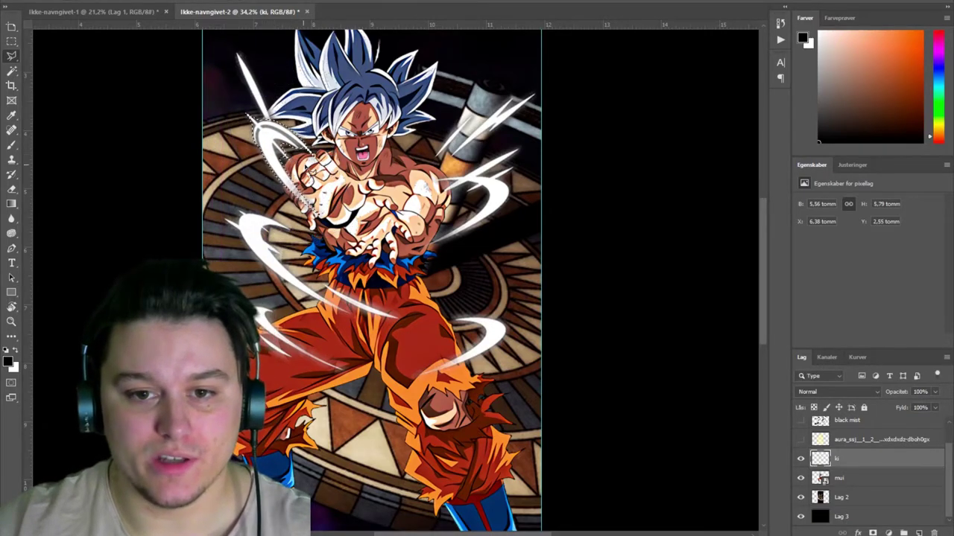
Make the aura layer visible and move it beneath the Goku figure.
{"action": "key", "text": "ctrl+0"}
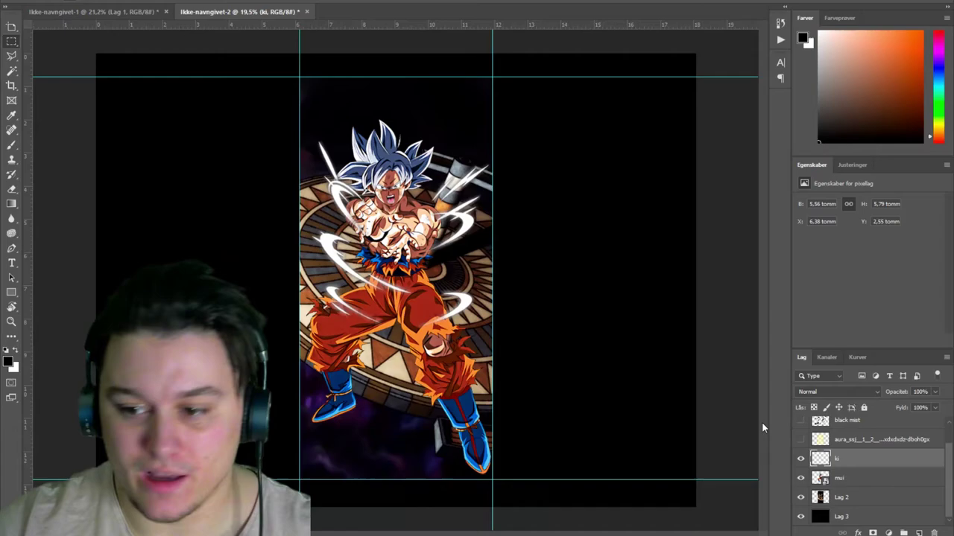
{"action": "left_click", "coordinate": [801, 460]}
{"action": "left_click", "coordinate": [801, 460]}
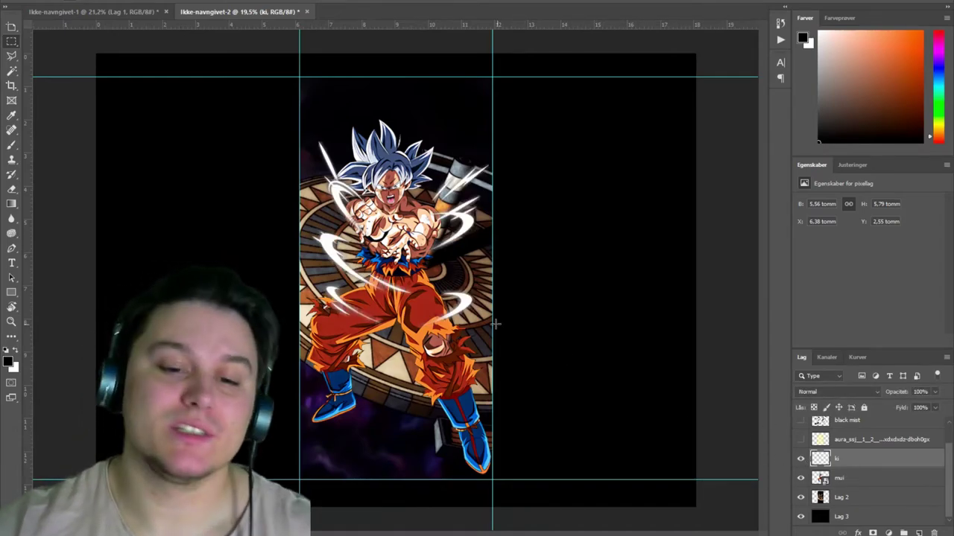
{"action": "scroll", "coordinate": [422, 296], "scroll_direction": "up", "scroll_amount": 2}
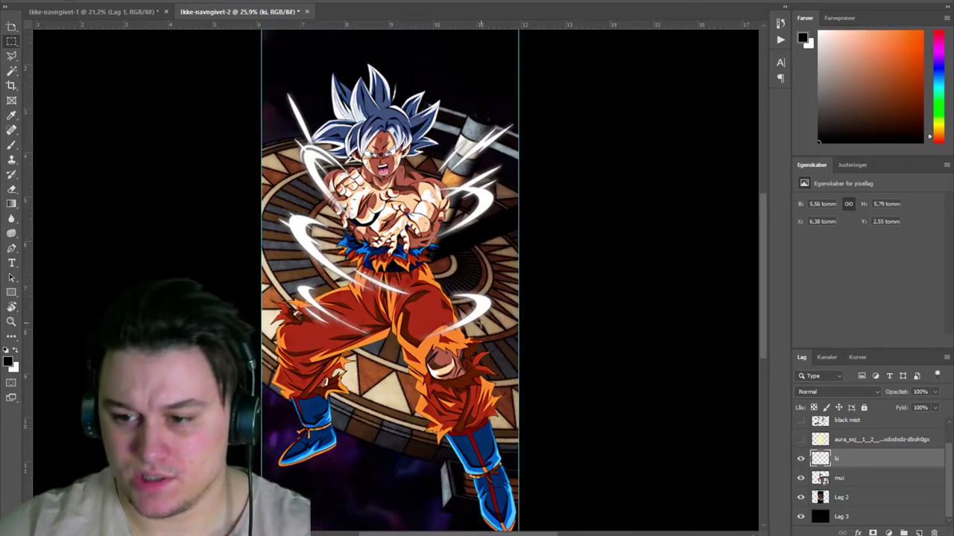
{"action": "left_click", "coordinate": [801, 439]}
{"action": "left_click", "coordinate": [848, 441]}
{"action": "scroll", "coordinate": [473, 301], "scroll_direction": "down", "scroll_amount": 2}
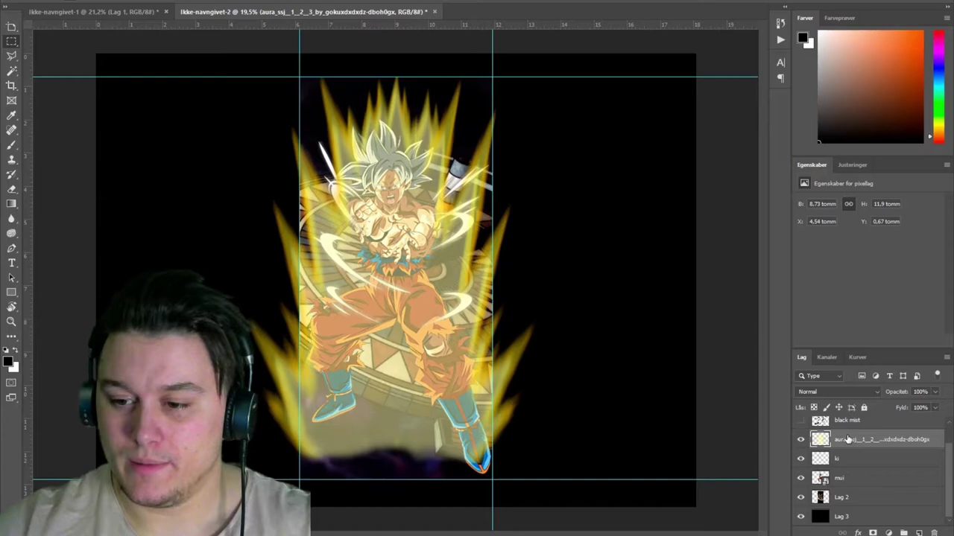
{"action": "left_click_drag", "start_coordinate": [848, 486], "coordinate": [848, 491]}
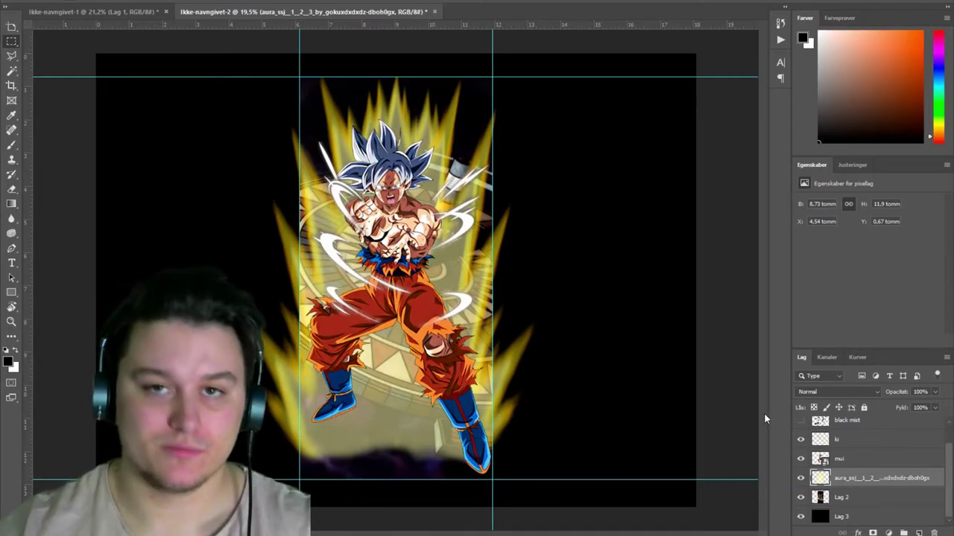
Desaturate the aura and apply a tonal adjustment to make it pale grey-white.
{"action": "key", "text": "ctrl+shift+u"}
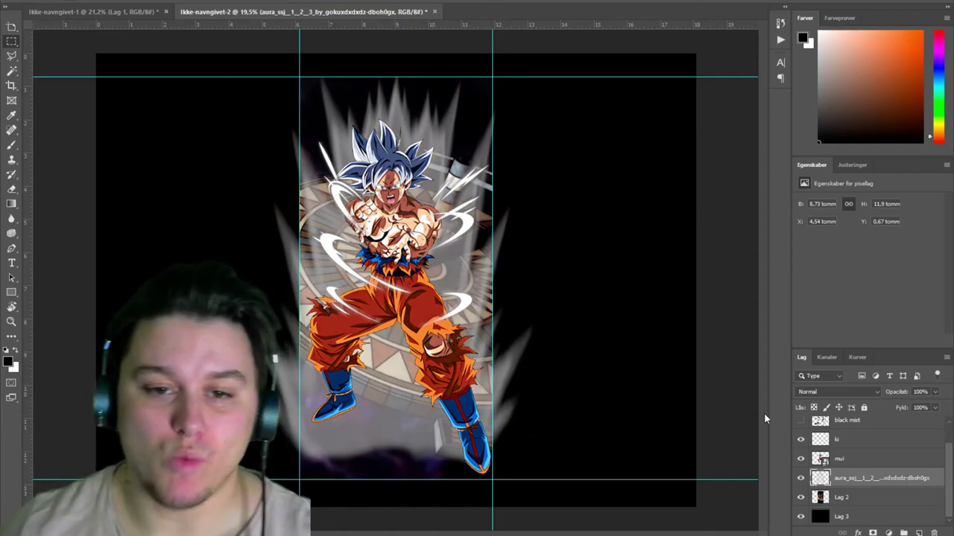
{"action": "key", "text": "ctrl+u"}
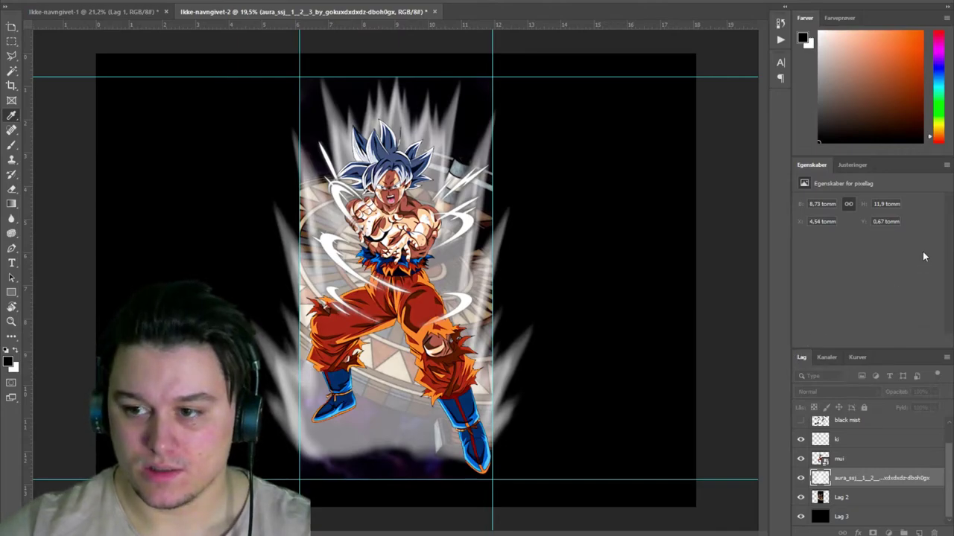
{"action": "key", "text": "Return"}
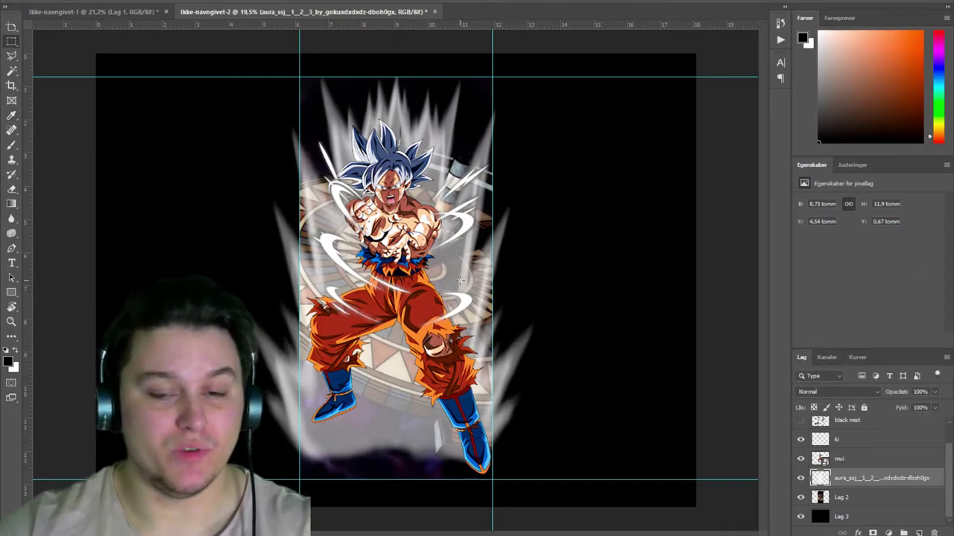
{"action": "key", "text": "ctrl+t"}
Shrink the aura and centre it behind Goku.
{"action": "left_click_drag", "start_coordinate": [521, 94], "coordinate": [481, 120]}
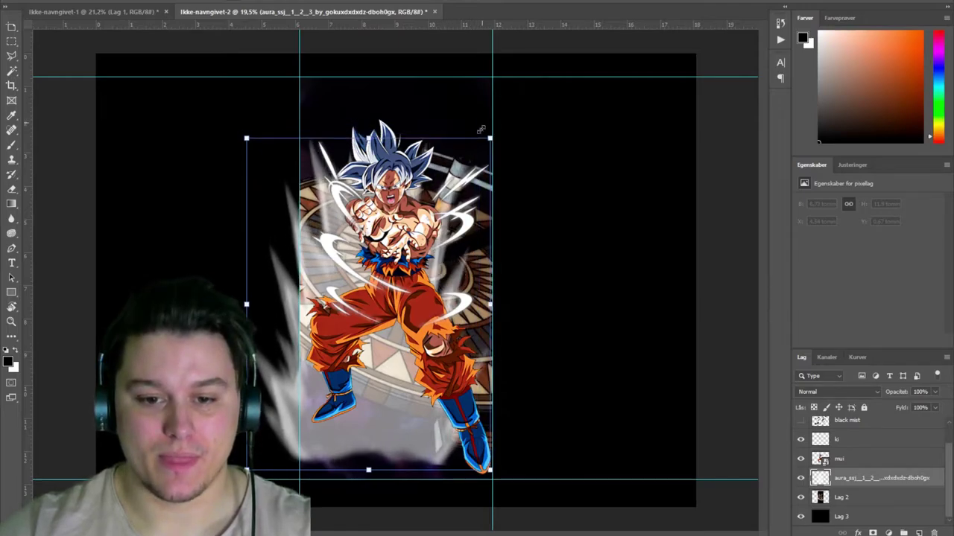
{"action": "mouse_move", "coordinate": [421, 235]}
{"action": "left_mouse_down"}
{"action": "mouse_move", "coordinate": [445, 214]}
{"action": "mouse_move", "coordinate": [443, 201]}
{"action": "left_mouse_up"}
{"action": "key", "text": "Return"}
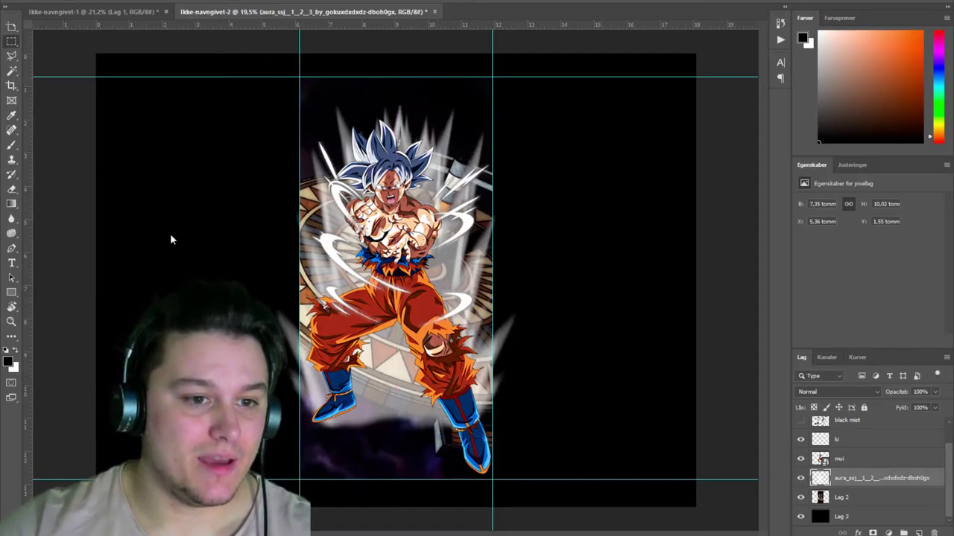
Warp the aura so its flames stretch taller and wider around Goku's body.
{"action": "key", "text": "ctrl+t"}
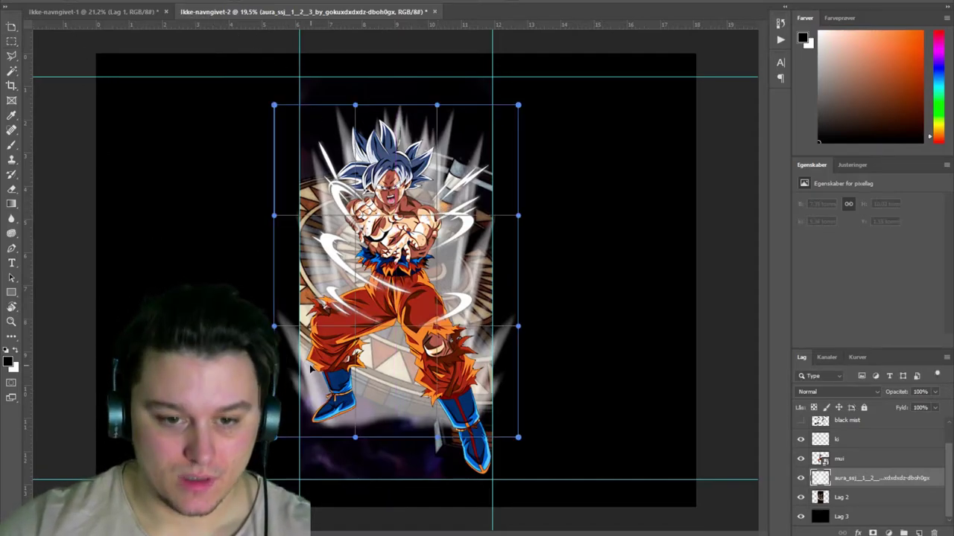
{"action": "left_click_drag", "start_coordinate": [275, 437], "coordinate": [282, 426]}
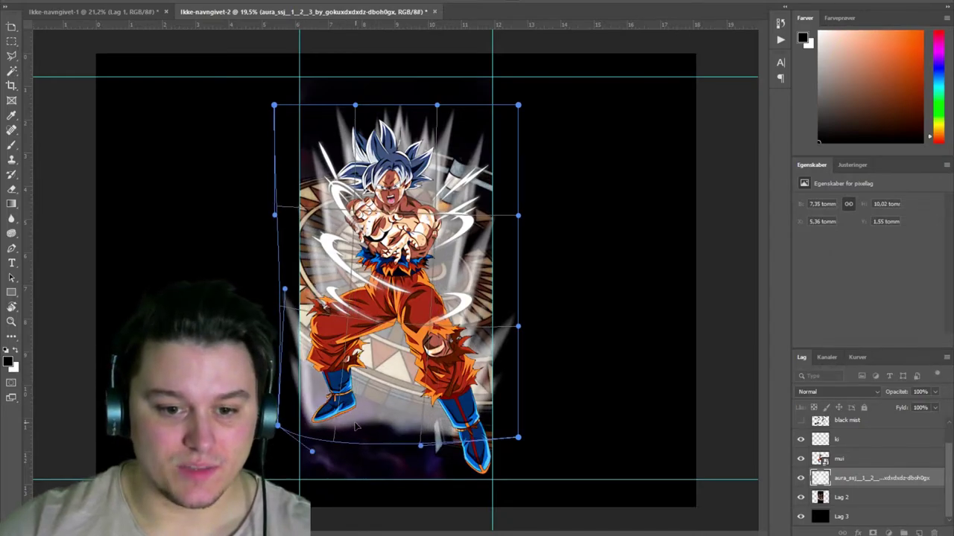
{"action": "mouse_move", "coordinate": [363, 413]}
{"action": "left_mouse_down"}
{"action": "mouse_move", "coordinate": [410, 434]}
{"action": "mouse_move", "coordinate": [439, 376]}
{"action": "left_mouse_up"}
{"action": "left_click_drag", "start_coordinate": [328, 391], "coordinate": [336, 415]}
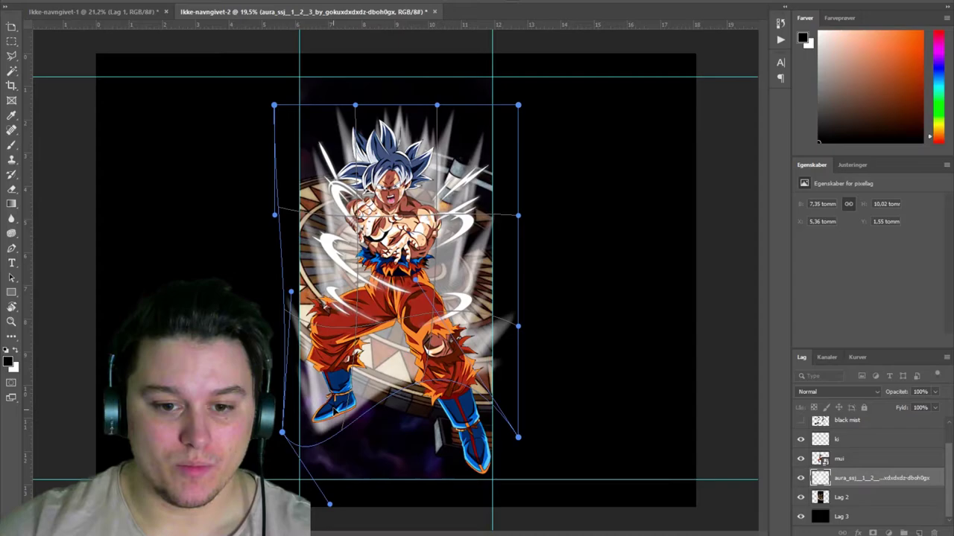
{"action": "left_click_drag", "start_coordinate": [281, 433], "coordinate": [285, 445]}
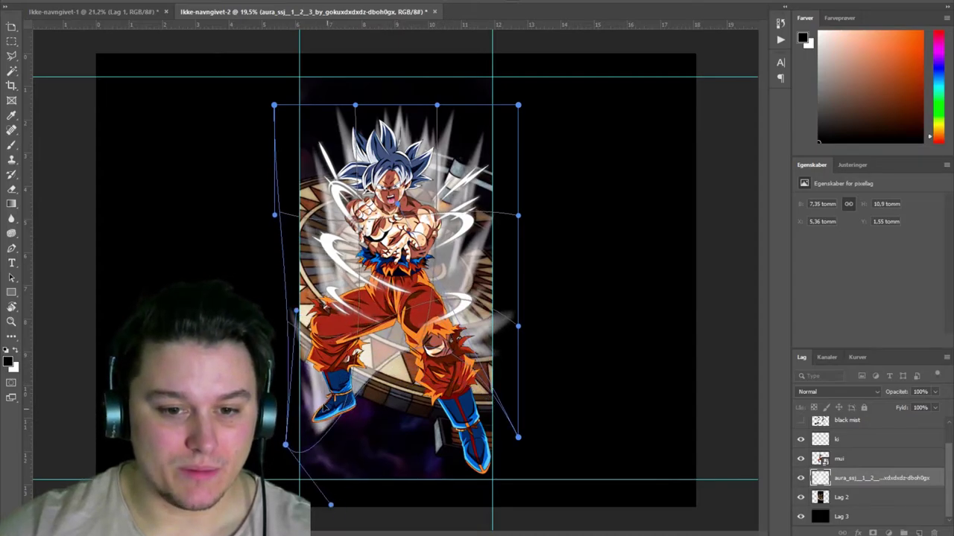
{"action": "left_click_drag", "start_coordinate": [325, 409], "coordinate": [351, 420]}
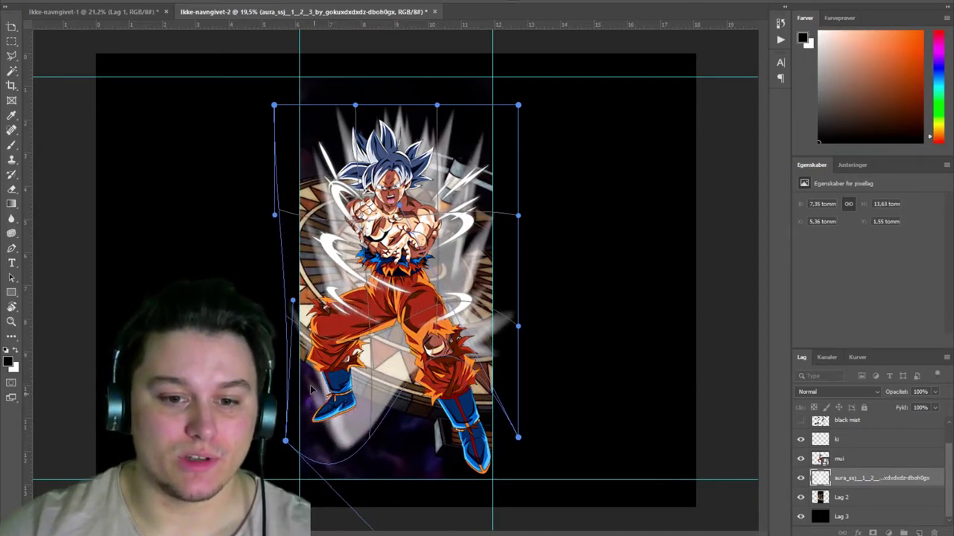
{"action": "left_click_drag", "start_coordinate": [296, 306], "coordinate": [266, 270]}
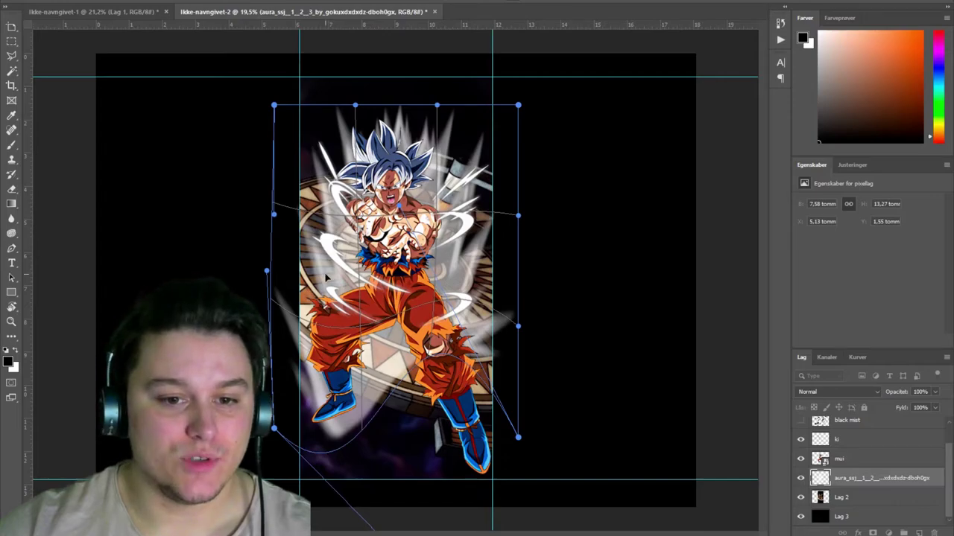
{"action": "left_click_drag", "start_coordinate": [326, 278], "coordinate": [318, 283]}
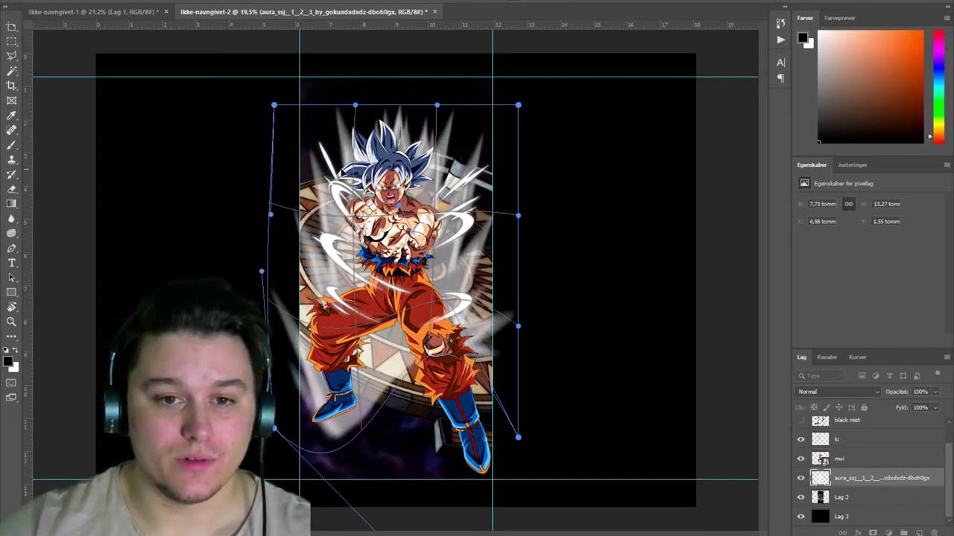
{"action": "mouse_move", "coordinate": [322, 212]}
{"action": "left_mouse_down"}
{"action": "mouse_move", "coordinate": [377, 122]}
{"action": "mouse_move", "coordinate": [380, 128]}
{"action": "left_mouse_up"}
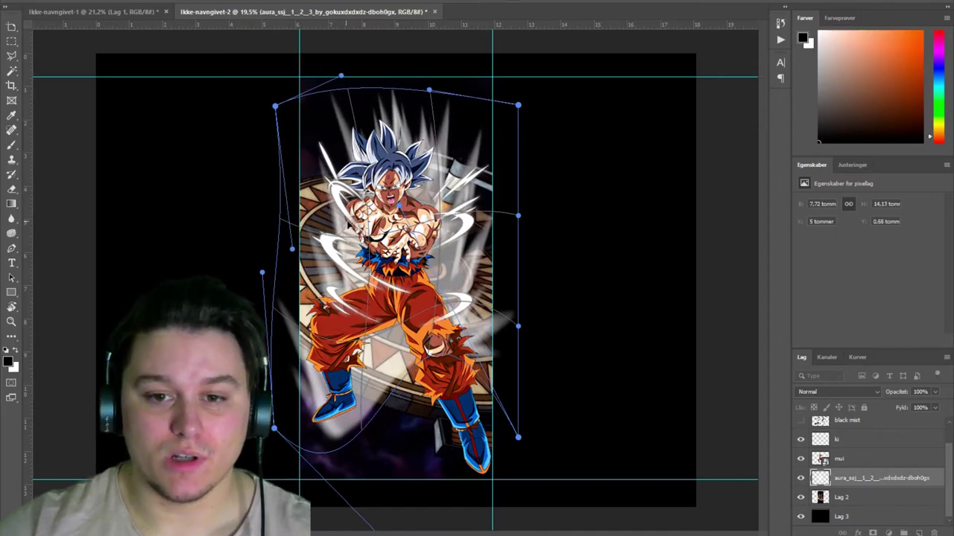
{"action": "mouse_move", "coordinate": [343, 228]}
{"action": "left_mouse_down"}
{"action": "mouse_move", "coordinate": [474, 350]}
{"action": "mouse_move", "coordinate": [465, 381]}
{"action": "left_mouse_up"}
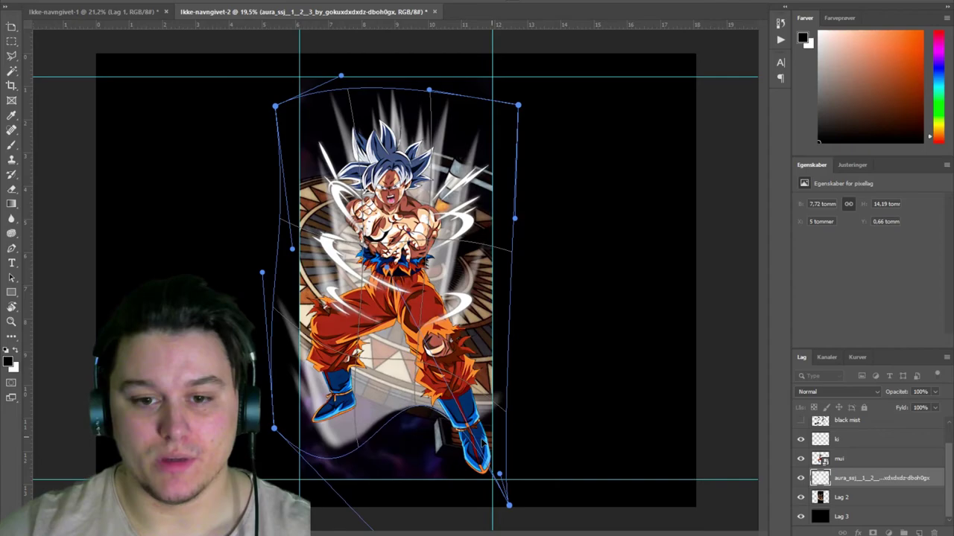
{"action": "key", "text": "Return"}
Erase the leftover aura glow beneath Goku's boots with the Eraser.
{"action": "key", "text": "m"}
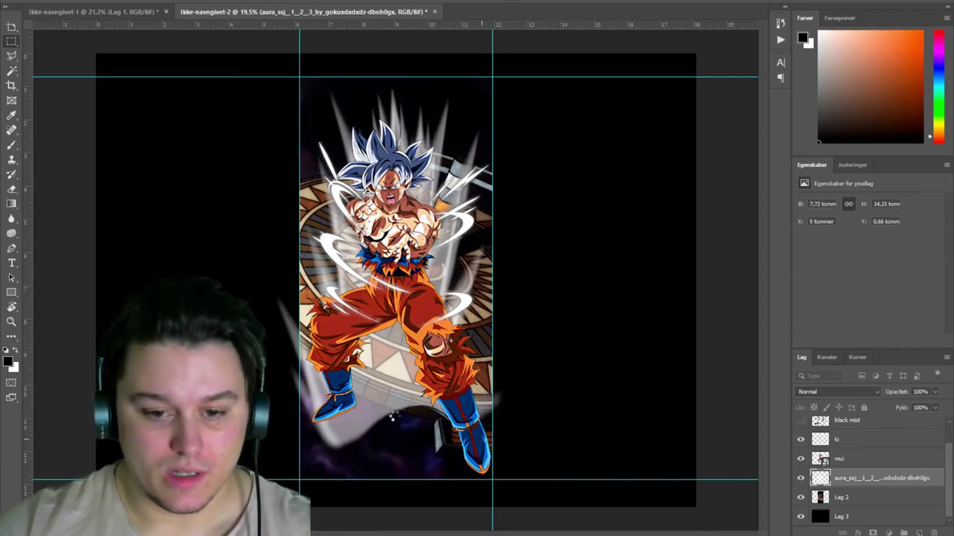
{"action": "key", "text": "e"}
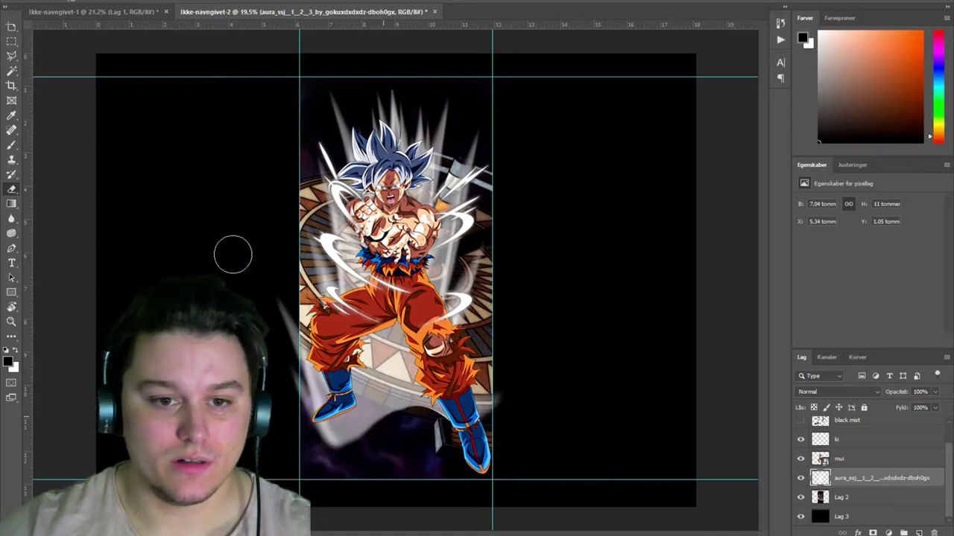
{"action": "mouse_move", "coordinate": [368, 436]}
{"action": "left_mouse_down"}
{"action": "mouse_move", "coordinate": [405, 403]}
{"action": "mouse_move", "coordinate": [406, 430]}
{"action": "left_mouse_up"}
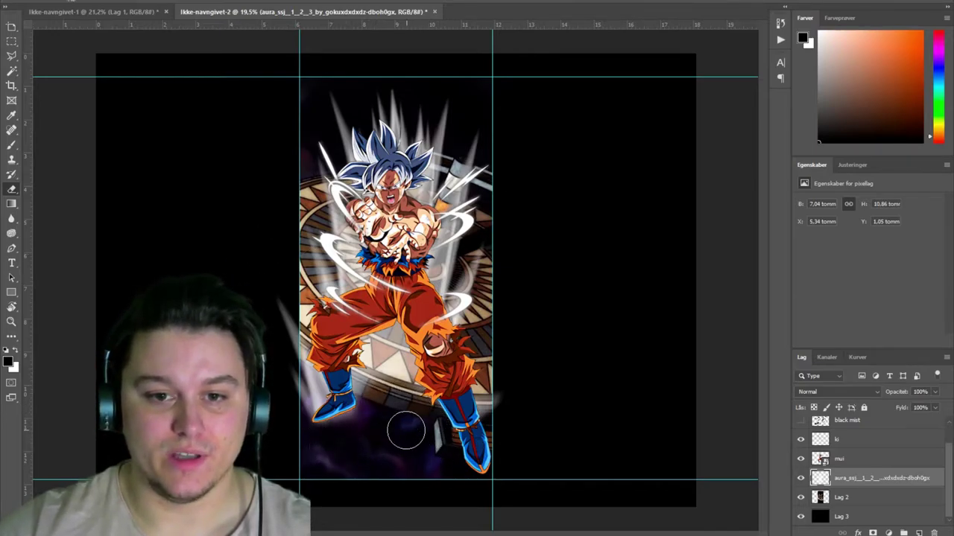
{"action": "mouse_move", "coordinate": [395, 365]}
{"action": "left_mouse_down"}
{"action": "mouse_move", "coordinate": [350, 432]}
{"action": "mouse_move", "coordinate": [406, 407]}
{"action": "left_mouse_up"}
{"action": "scroll", "coordinate": [395, 373], "scroll_direction": "down", "scroll_amount": 1}
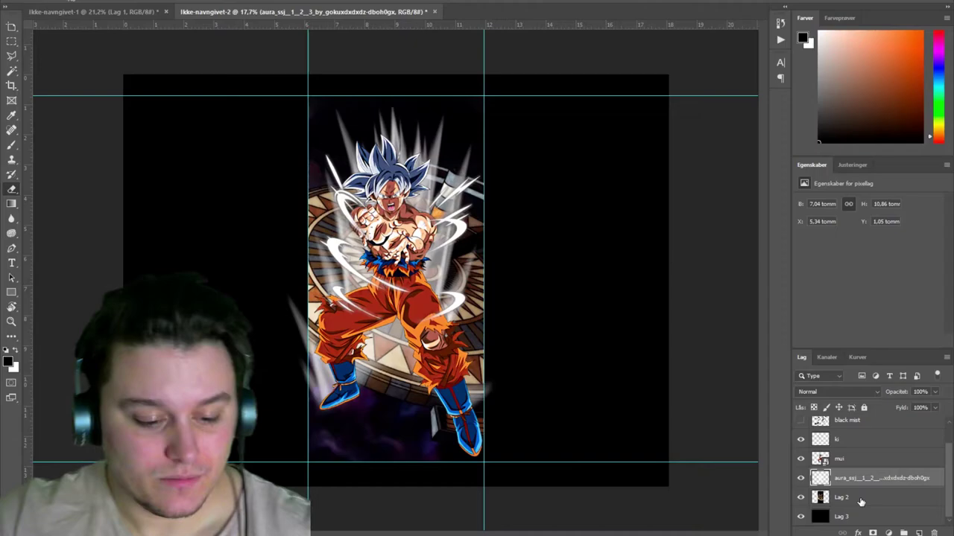
Select the black mist layer and toggle its visibility to compare.
{"action": "scroll", "coordinate": [846, 484], "scroll_direction": "up", "scroll_amount": 1}
{"action": "scroll", "coordinate": [845, 480], "scroll_direction": "up", "scroll_amount": 1}
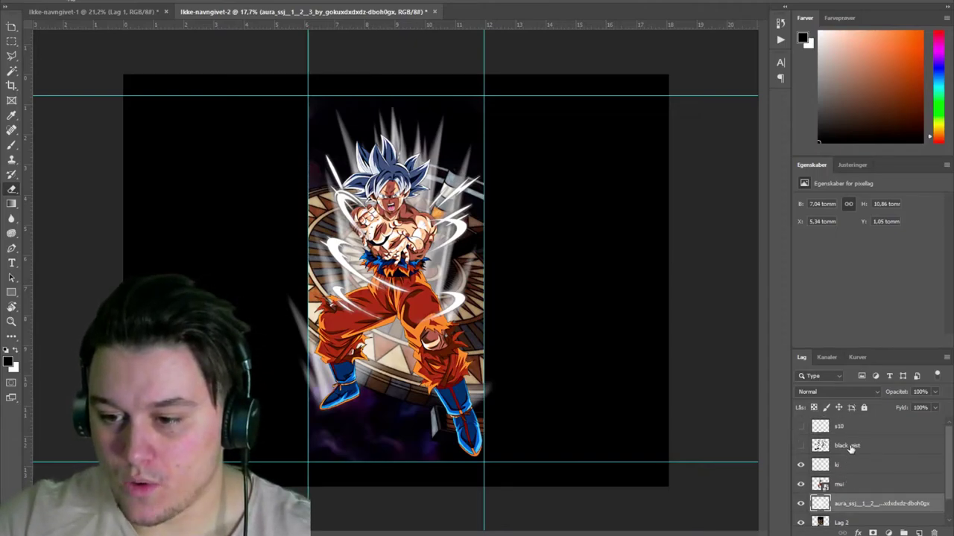
{"action": "left_click", "coordinate": [850, 447]}
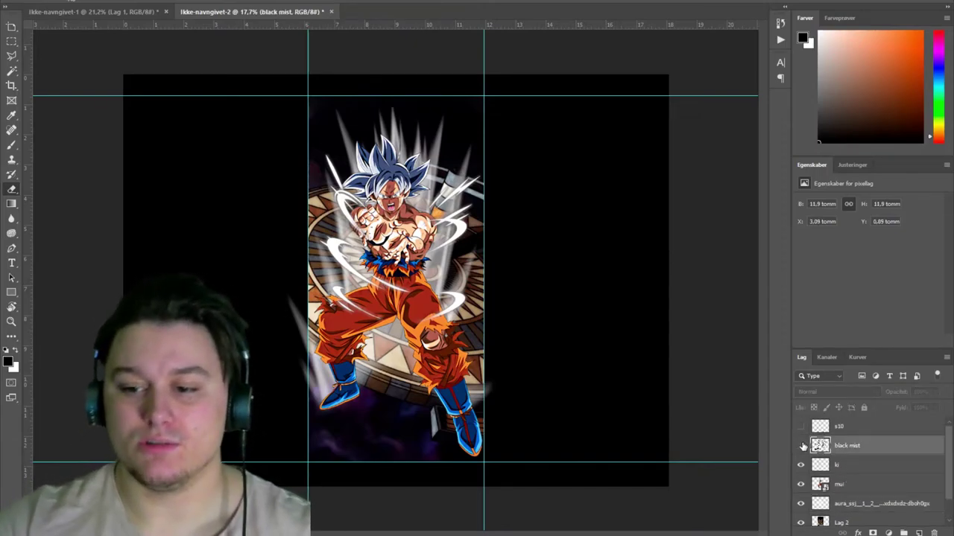
{"action": "left_click", "coordinate": [801, 445]}
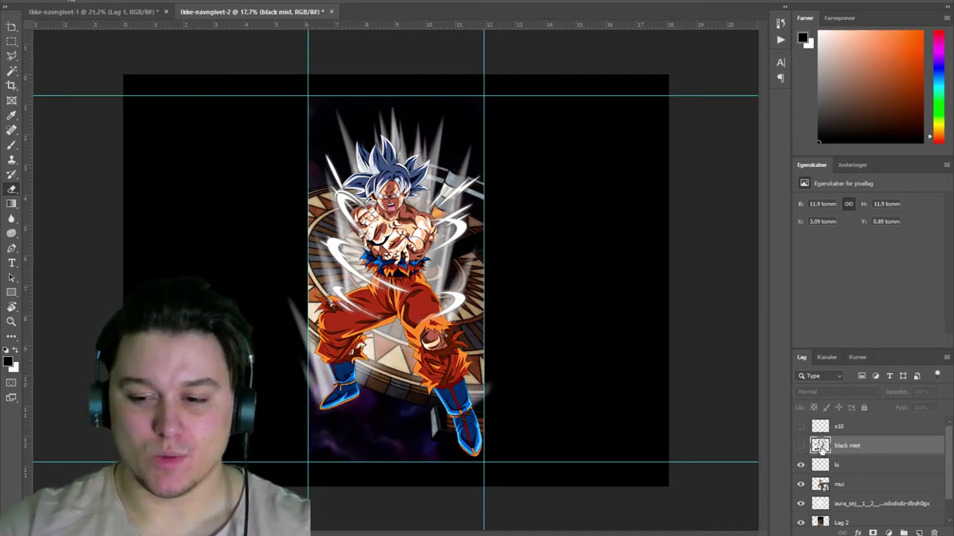
{"action": "left_click", "coordinate": [801, 445]}
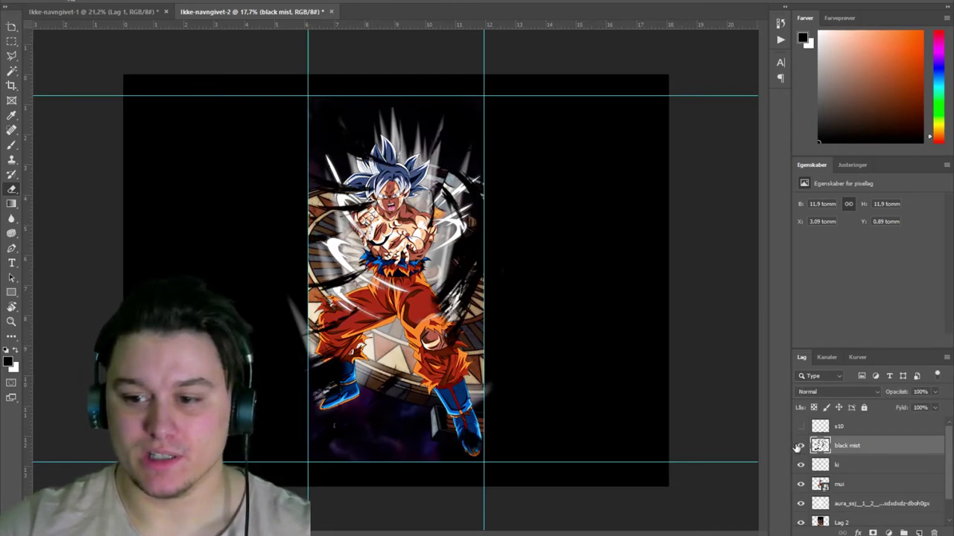
{"action": "left_click", "coordinate": [801, 445]}
{"action": "scroll", "coordinate": [516, 326], "scroll_direction": "up", "scroll_amount": 1}
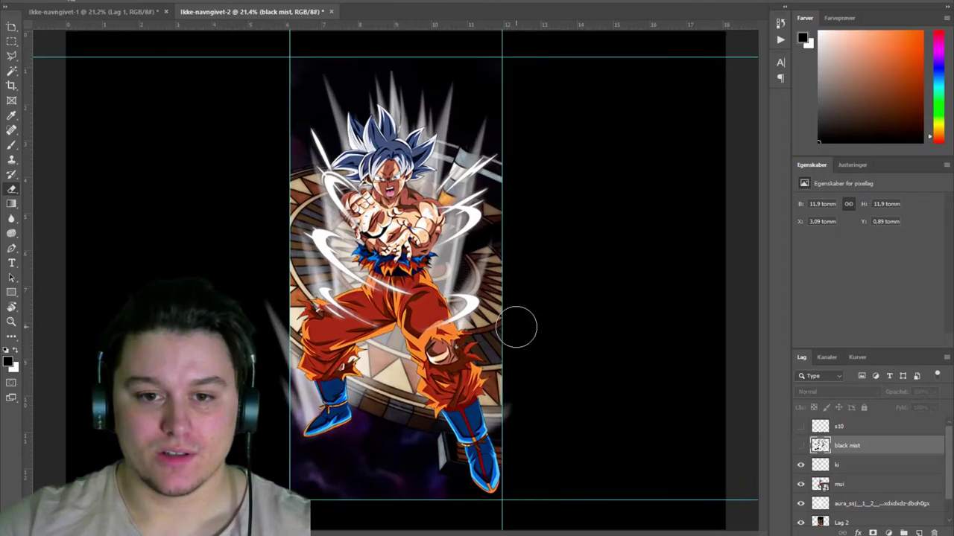
{"action": "left_click", "coordinate": [801, 446]}
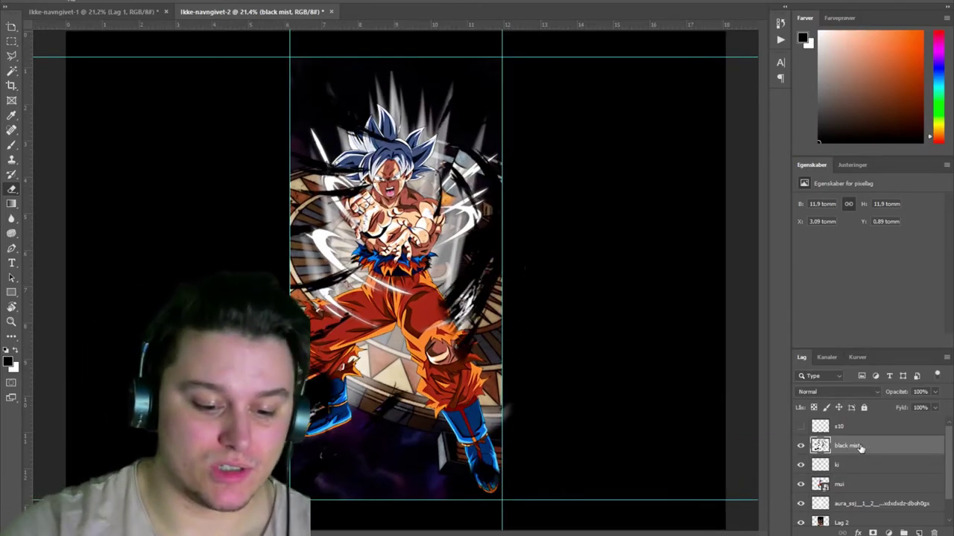
Invert the mist streaks, then scale them narrower and shift them right.
{"action": "key", "text": "ctrl+i"}
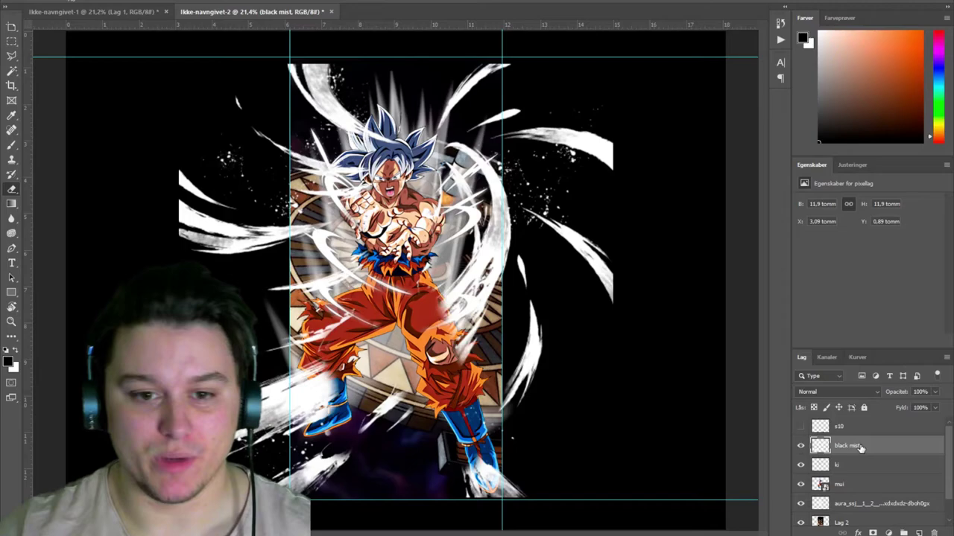
{"action": "key", "text": "ctrl+t"}
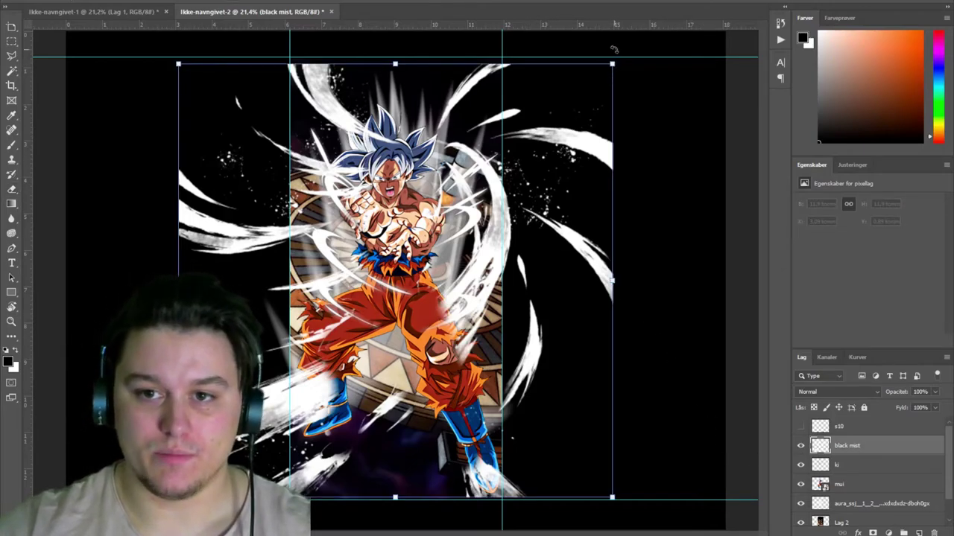
{"action": "left_click_drag", "start_coordinate": [613, 63], "coordinate": [518, 56]}
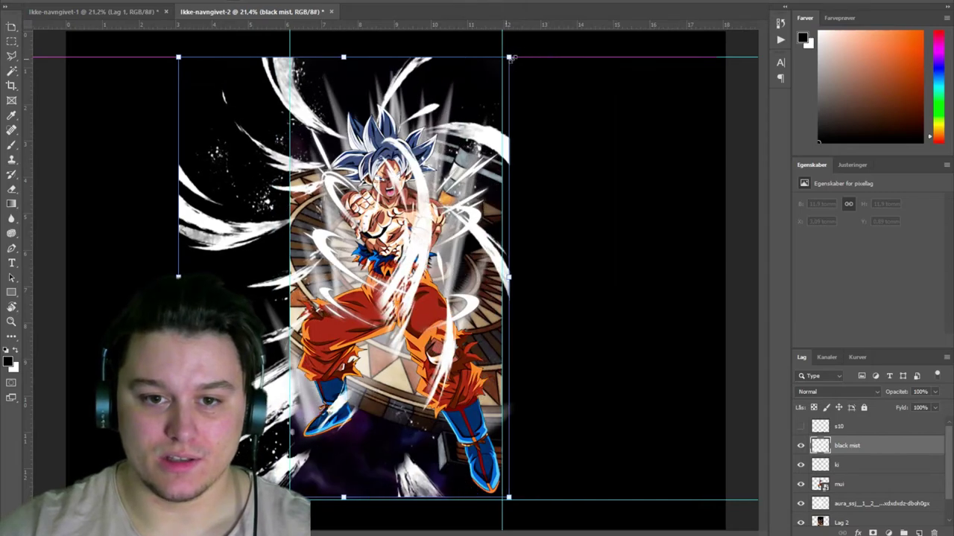
{"action": "left_click_drag", "start_coordinate": [468, 110], "coordinate": [516, 110]}
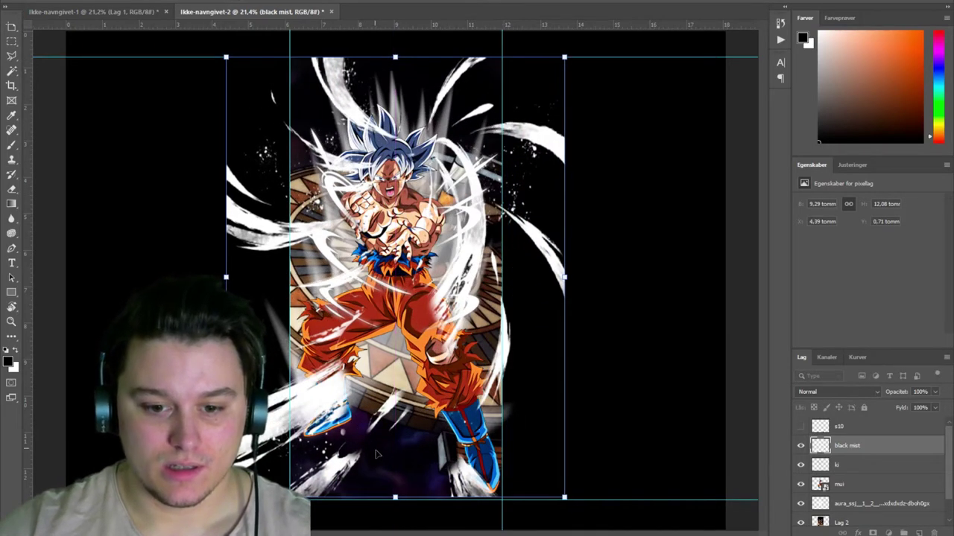
{"action": "left_click_drag", "start_coordinate": [398, 498], "coordinate": [398, 501]}
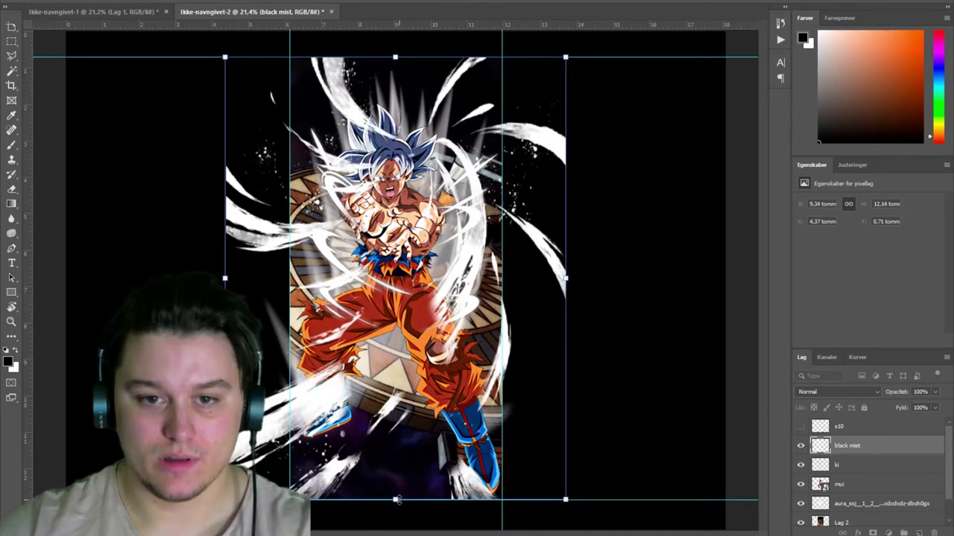
{"action": "key", "text": "Return"}
{"action": "key", "text": "e"}
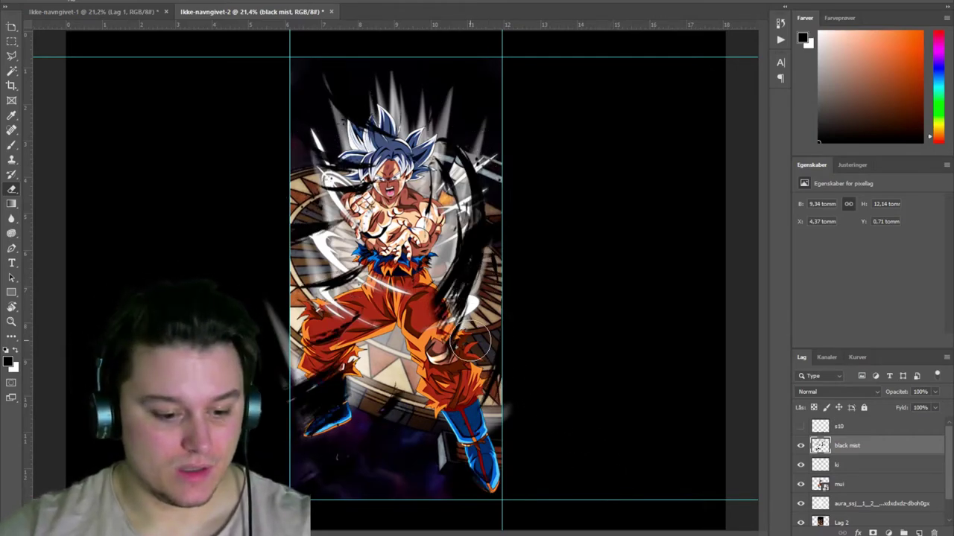
Rotate the mist streaks about 180 degrees so they sweep diagonally across Goku.
{"action": "key", "text": "ctrl+t"}
{"action": "left_click_drag", "start_coordinate": [588, 66], "coordinate": [273, 462]}
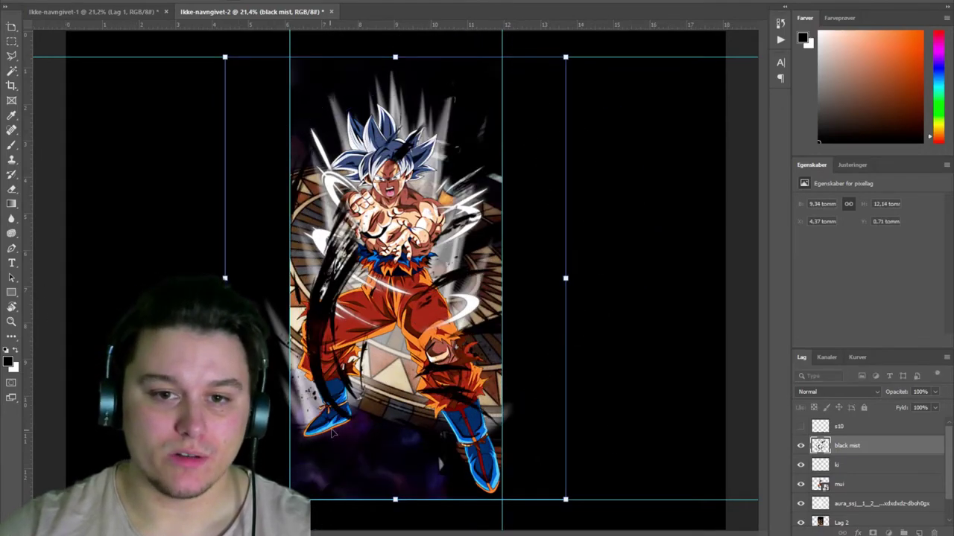
{"action": "key", "text": "Return"}
{"action": "key", "text": "e"}
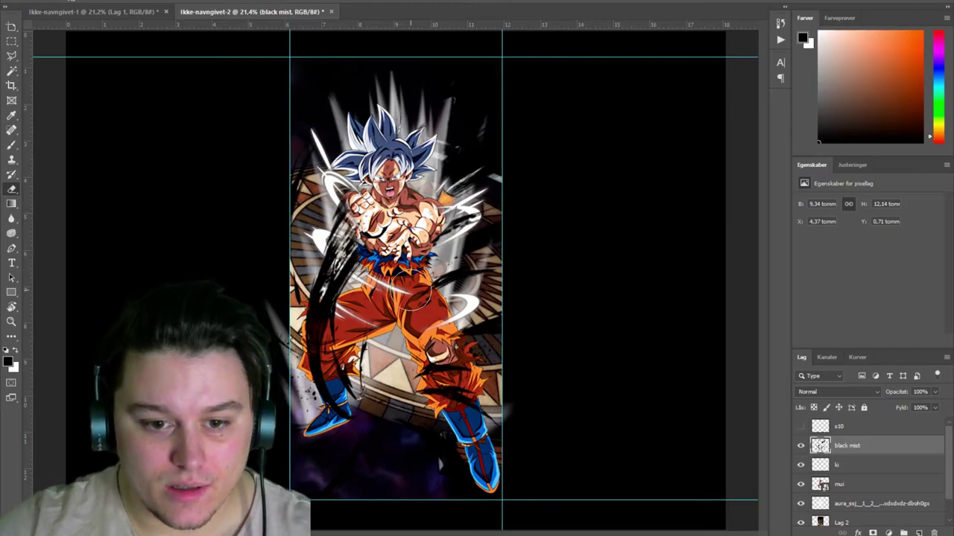
{"action": "scroll", "coordinate": [333, 339], "scroll_direction": "up", "scroll_amount": 2}
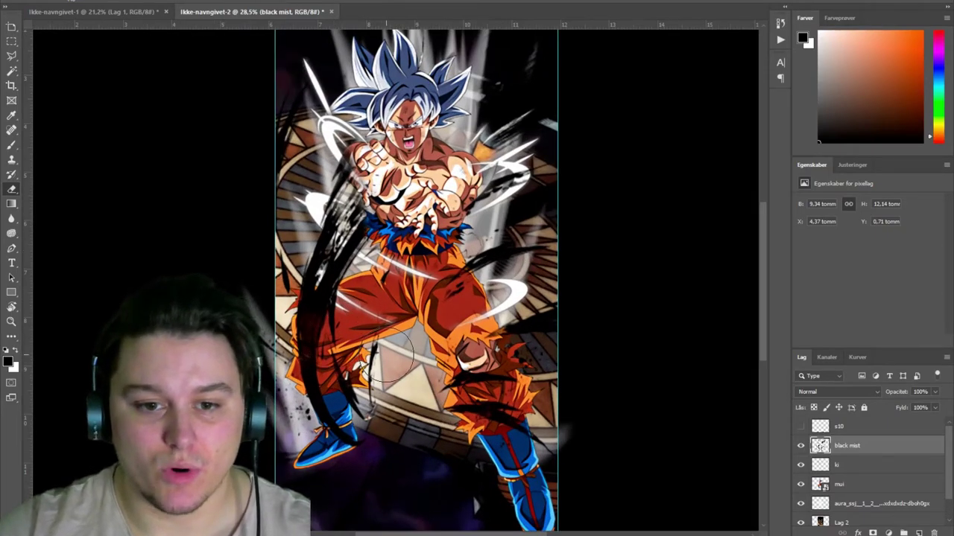
{"action": "key", "text": "k"}
{"action": "key", "text": "l"}
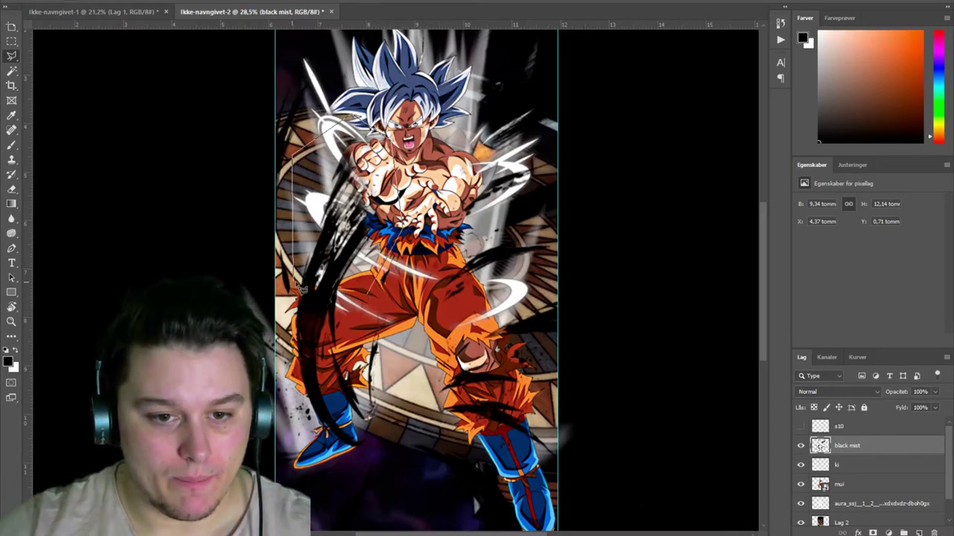
Move the selected lower-left mist strokes further left.
{"action": "double_click", "coordinate": [403, 419]}
{"action": "key", "text": "ctrl+t"}
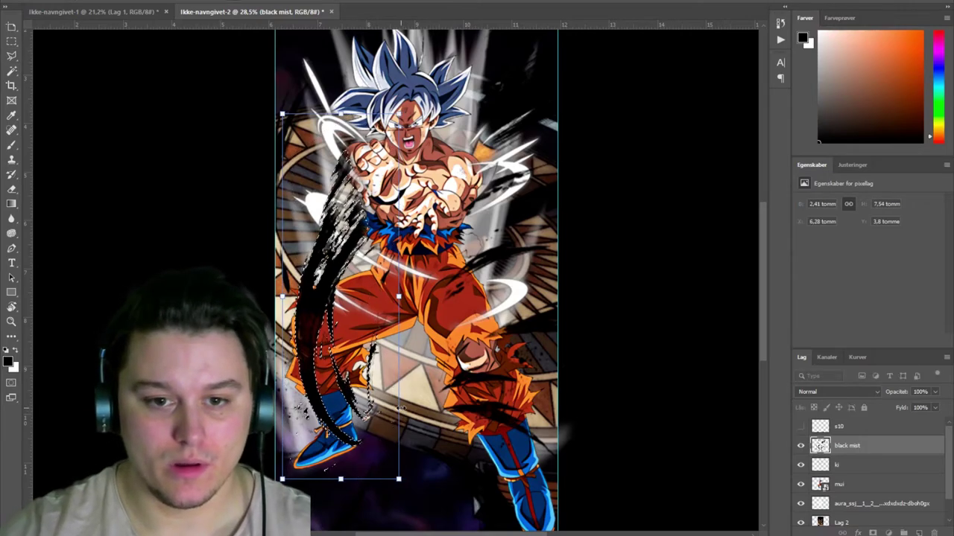
{"action": "key", "text": "shift+Left"}
{"action": "key", "text": "shift+Left"}
{"action": "key", "text": "shift+Left"}
{"action": "key", "text": "shift+Down"}
{"action": "key", "text": "shift+Down"}
{"action": "key", "text": "shift+Down"}
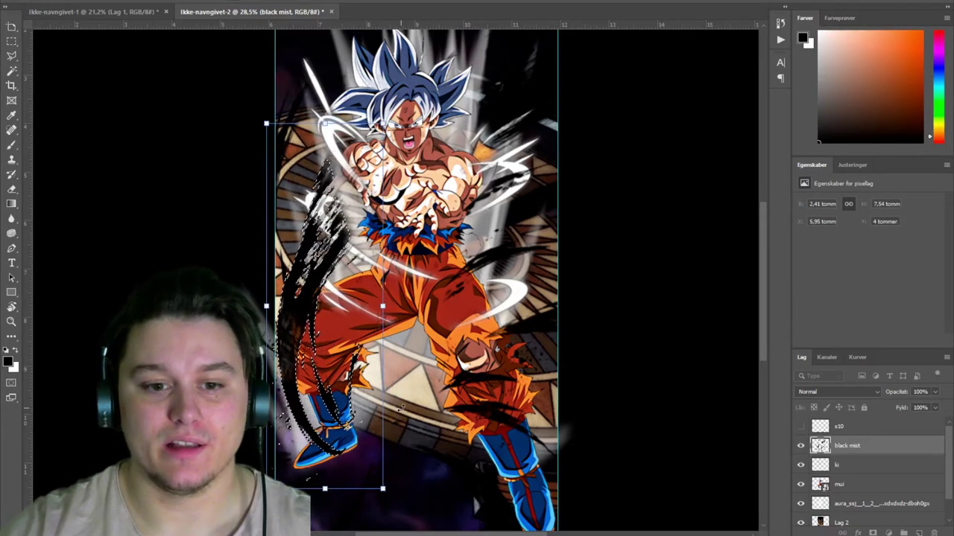
{"action": "key", "text": "shift+Left"}
{"action": "key", "text": "shift+Left"}
{"action": "key", "text": "shift+Left"}
{"action": "key", "text": "shift+Left"}
{"action": "key", "text": "shift+Left"}
{"action": "key", "text": "shift+Left"}
{"action": "key", "text": "shift+Left"}
{"action": "key", "text": "shift+Left"}
{"action": "key", "text": "shift+Up"}
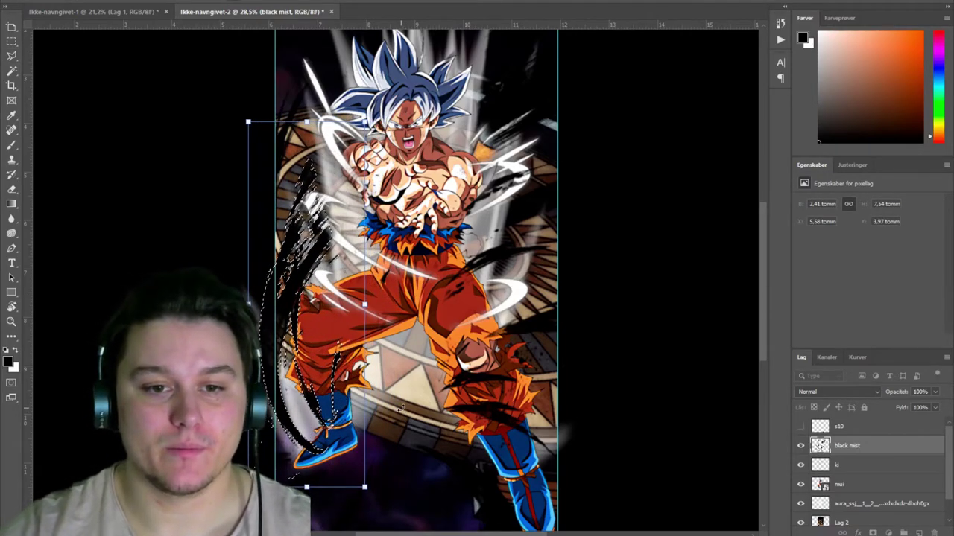
{"action": "key", "text": "Return"}
{"action": "key", "text": "ctrl+d"}
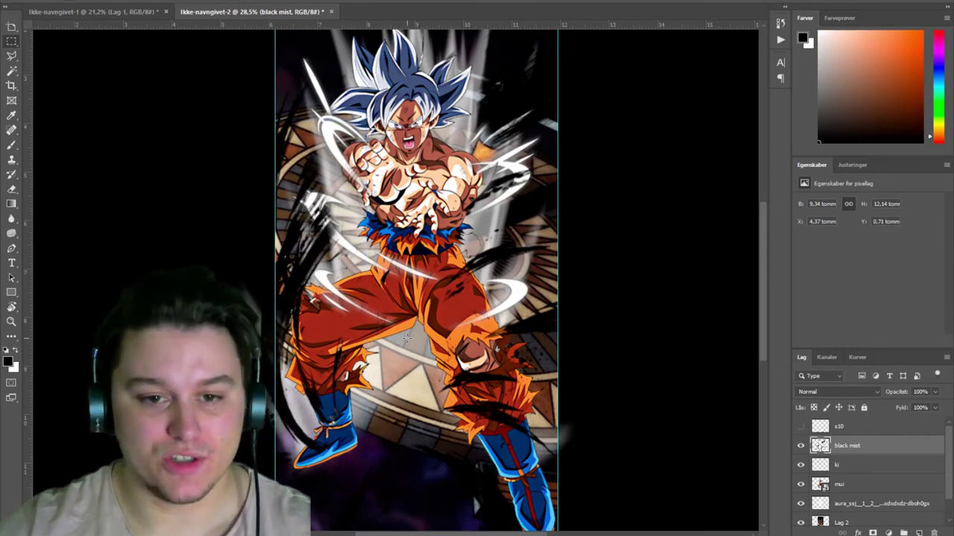
Check the layers, selecting s10 and then returning to the black mist layer.
{"action": "scroll", "coordinate": [406, 339], "scroll_direction": "down", "scroll_amount": 1}
{"action": "scroll", "coordinate": [413, 365], "scroll_direction": "down", "scroll_amount": 1}
{"action": "scroll", "coordinate": [428, 418], "scroll_direction": "down", "scroll_amount": 1}
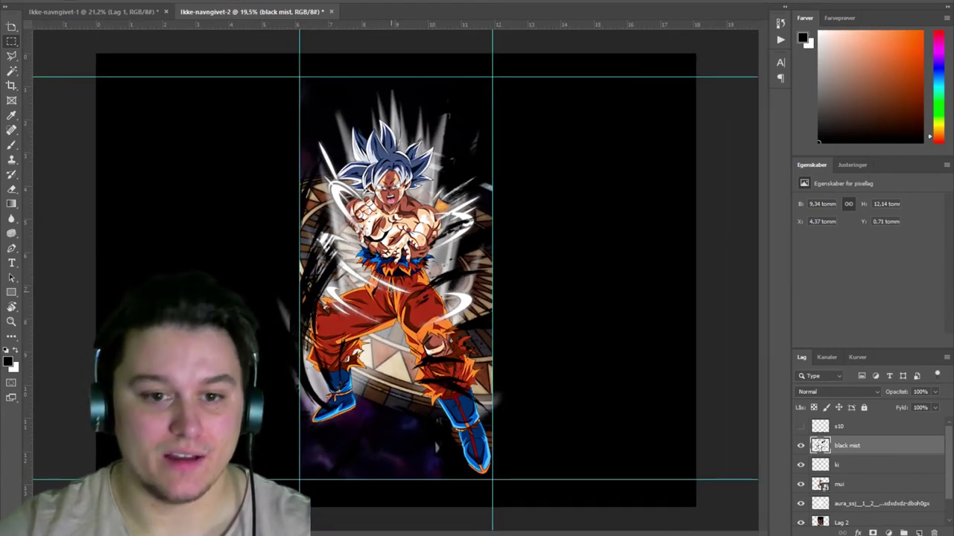
{"action": "scroll", "coordinate": [385, 327], "scroll_direction": "down", "scroll_amount": 1}
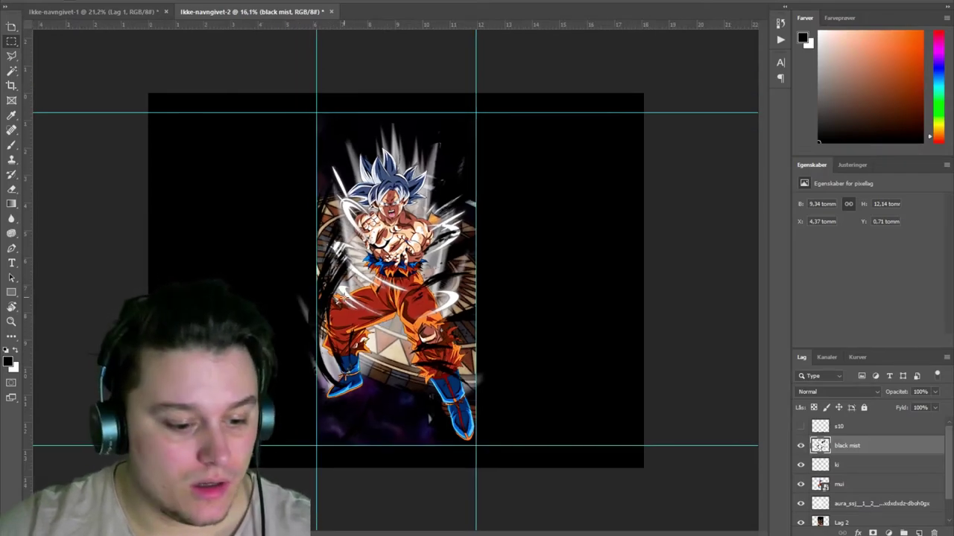
{"action": "key", "text": "s"}
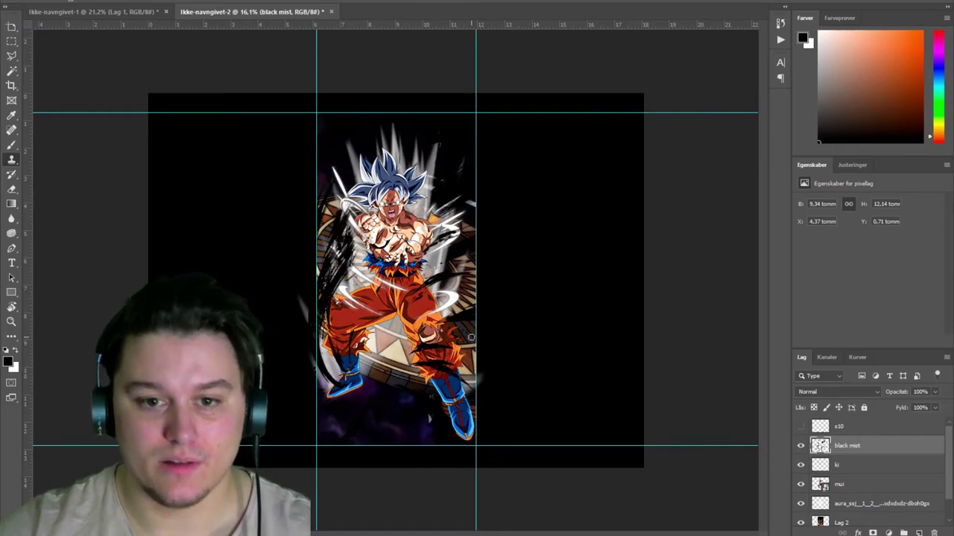
{"action": "key", "text": "ctrl+minus"}
{"action": "key", "text": "ctrl+plus"}
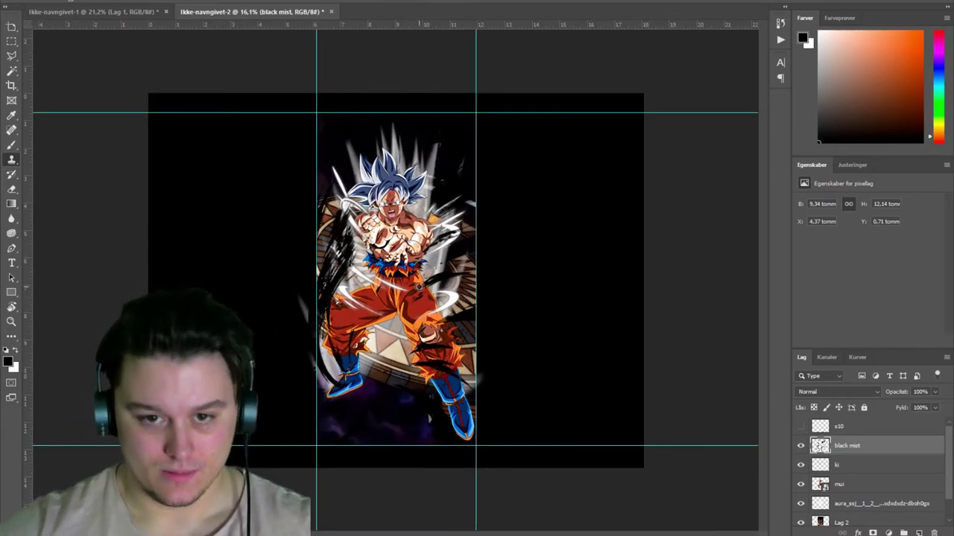
{"action": "scroll", "coordinate": [491, 332], "scroll_direction": "up", "scroll_amount": 1}
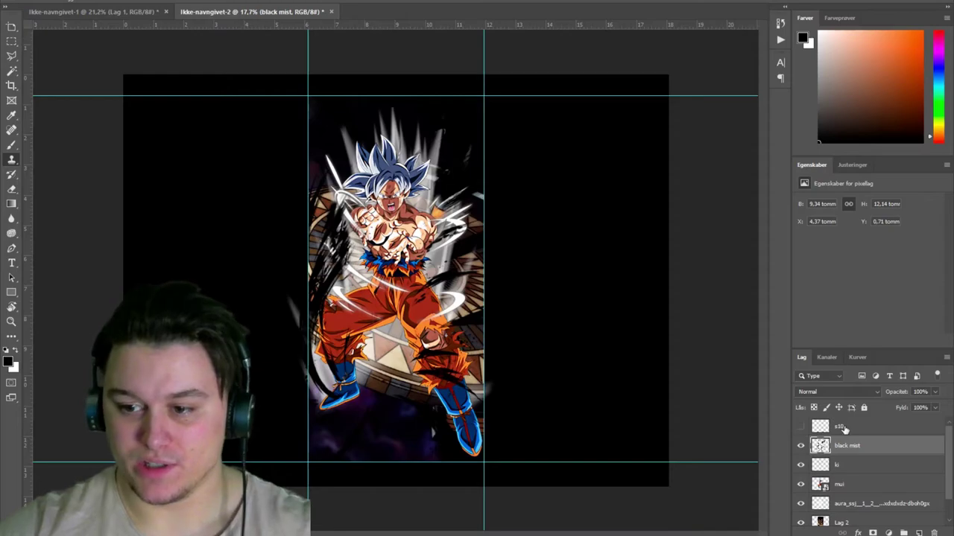
{"action": "left_click", "coordinate": [821, 427]}
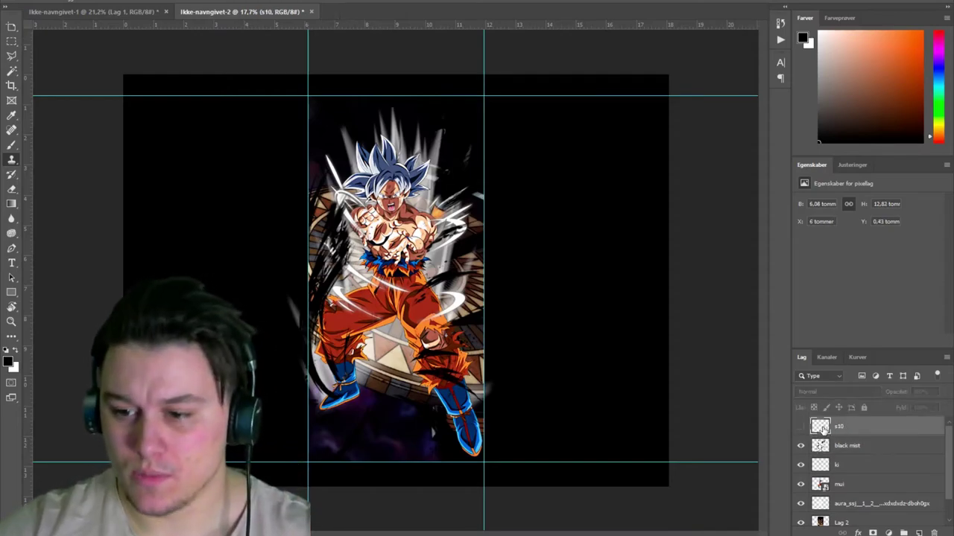
{"action": "scroll", "coordinate": [845, 466], "scroll_direction": "down", "scroll_amount": 1}
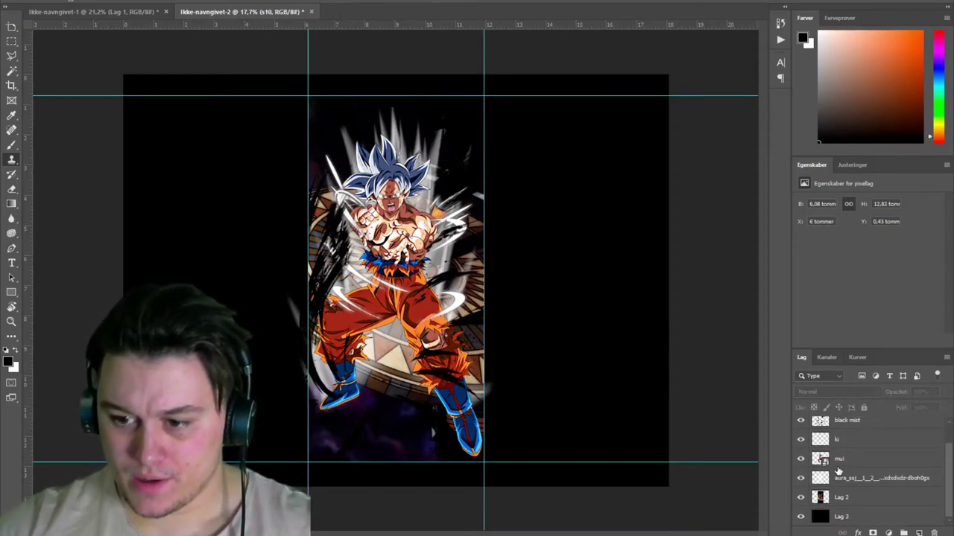
{"action": "scroll", "coordinate": [840, 455], "scroll_direction": "up", "scroll_amount": 1}
{"action": "left_click", "coordinate": [846, 449]}
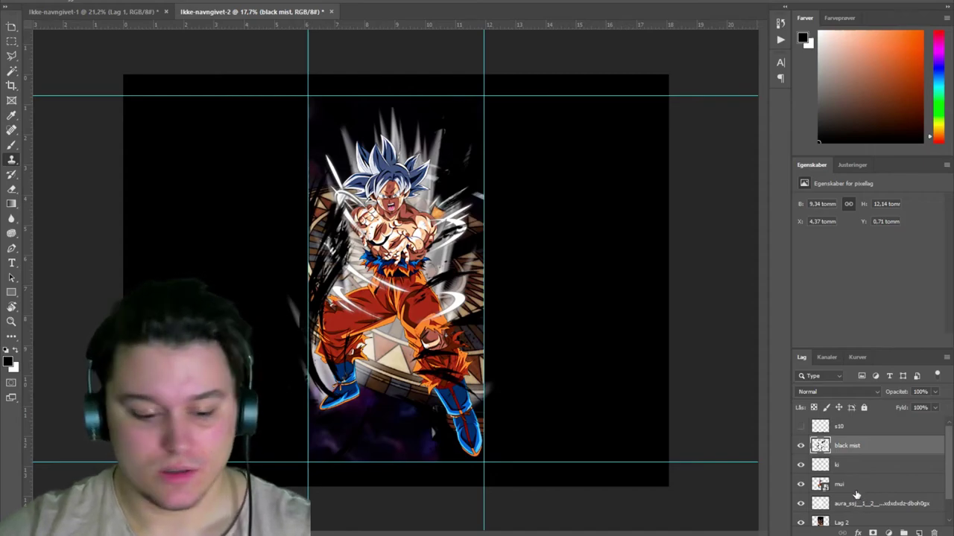
Brighten the purple arena background on layer Lag 2.
{"action": "scroll", "coordinate": [852, 509], "scroll_direction": "down", "scroll_amount": 1}
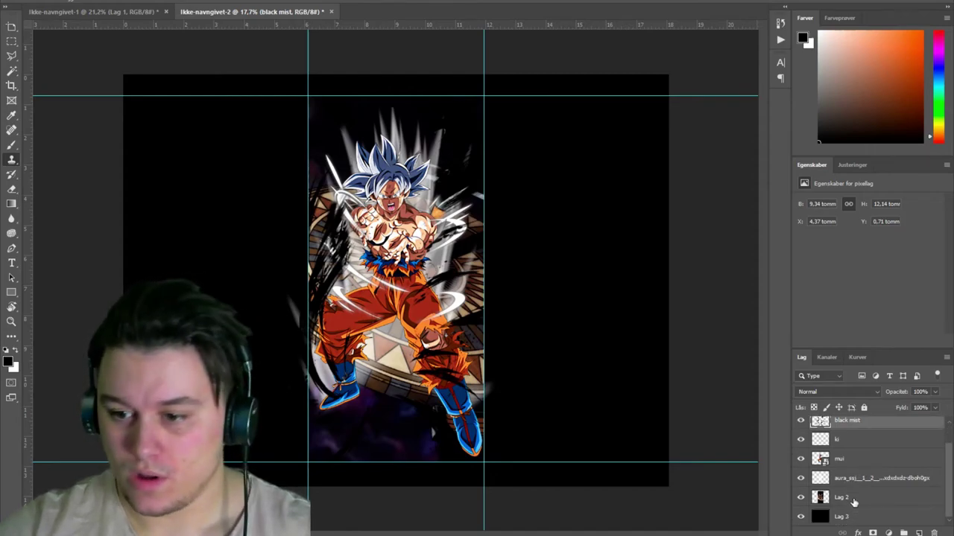
{"action": "left_click", "coordinate": [853, 498]}
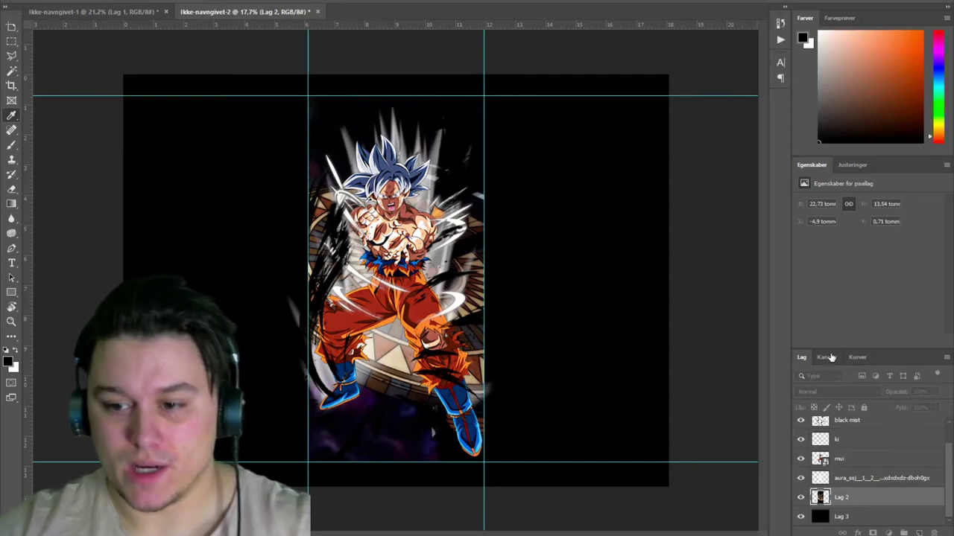
{"action": "left_click_drag", "start_coordinate": [839, 357], "coordinate": [810, 359]}
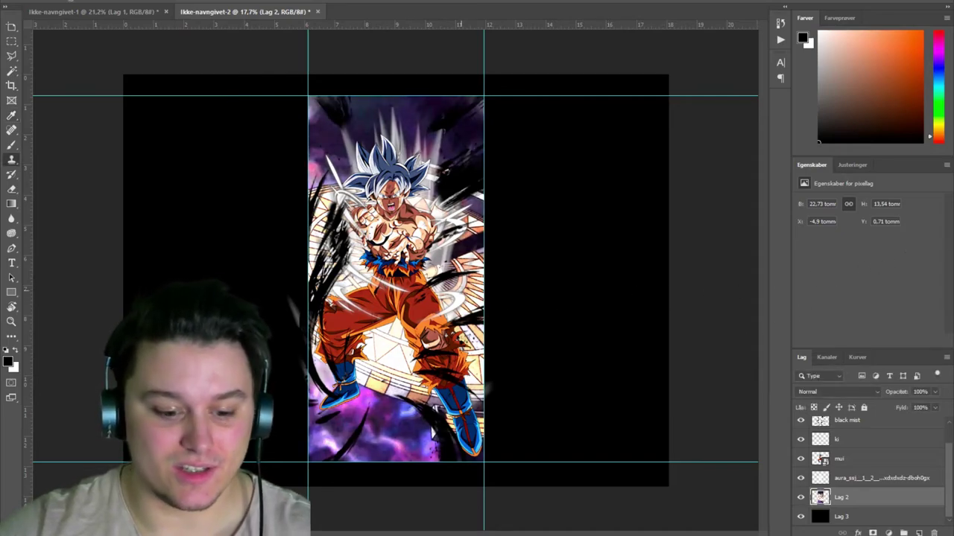
{"action": "key", "text": "m"}
{"action": "scroll", "coordinate": [424, 281], "scroll_direction": "up", "scroll_amount": 2}
{"action": "scroll", "coordinate": [438, 276], "scroll_direction": "down", "scroll_amount": 2}
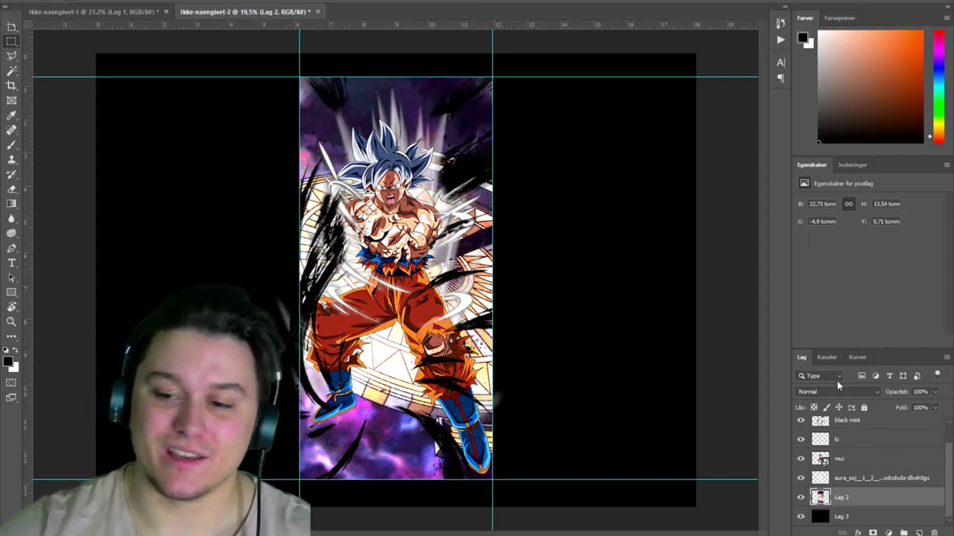
{"action": "scroll", "coordinate": [859, 450], "scroll_direction": "up", "scroll_amount": 1}
Delete the black backdrop layer Lag 3 and hide the s10 phone frame.
{"action": "left_click", "coordinate": [801, 426]}
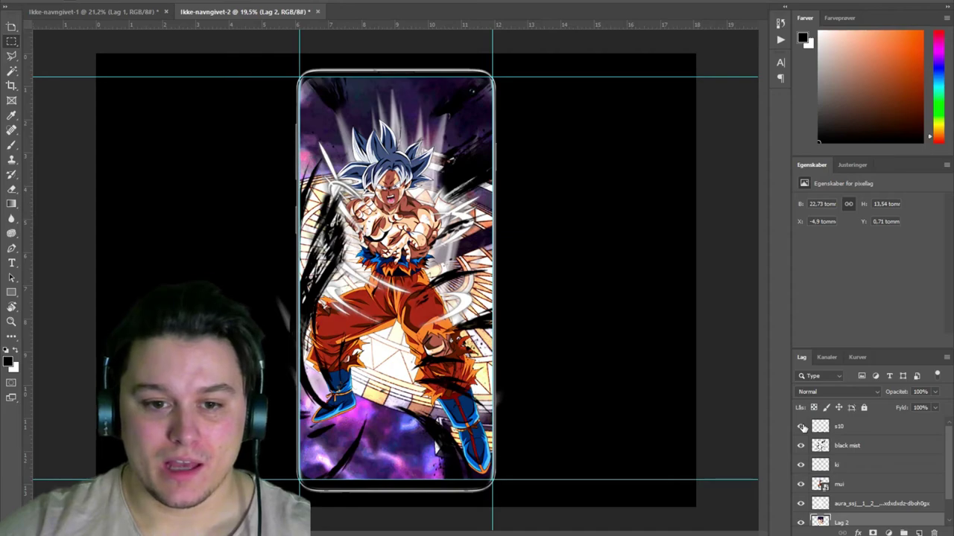
{"action": "left_click", "coordinate": [801, 426]}
{"action": "scroll", "coordinate": [839, 492], "scroll_direction": "down", "scroll_amount": 1}
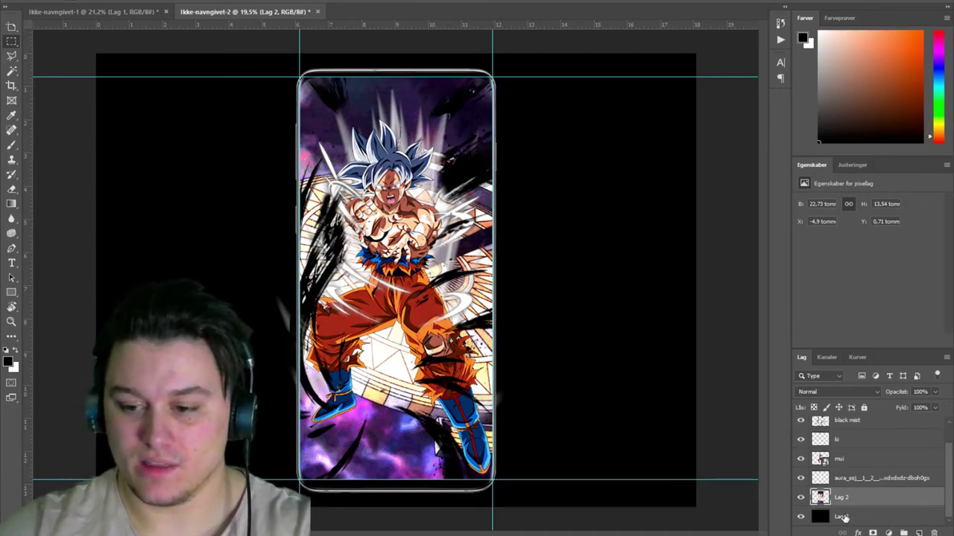
{"action": "left_click", "coordinate": [842, 517]}
{"action": "scroll", "coordinate": [840, 492], "scroll_direction": "up", "scroll_amount": 1}
{"action": "key", "text": "Delete"}
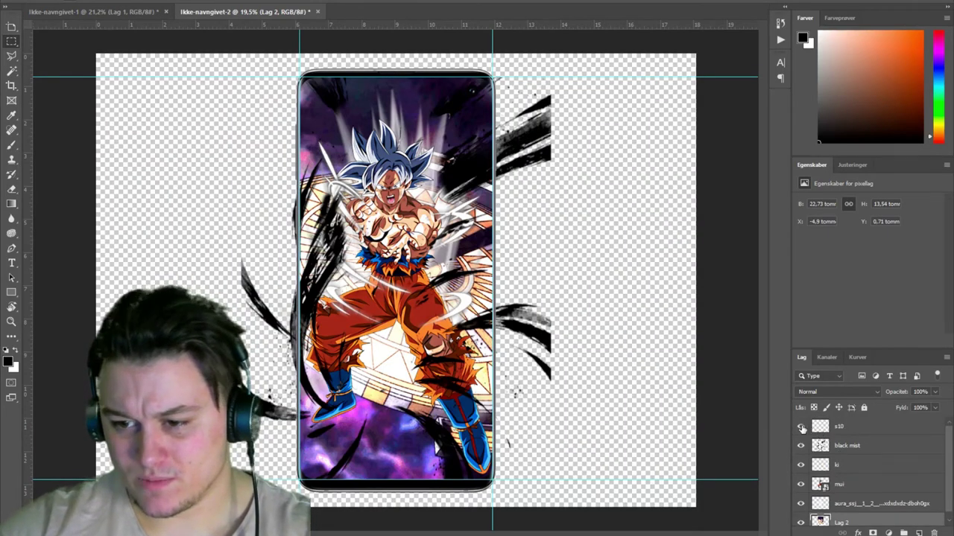
{"action": "left_click", "coordinate": [801, 426]}
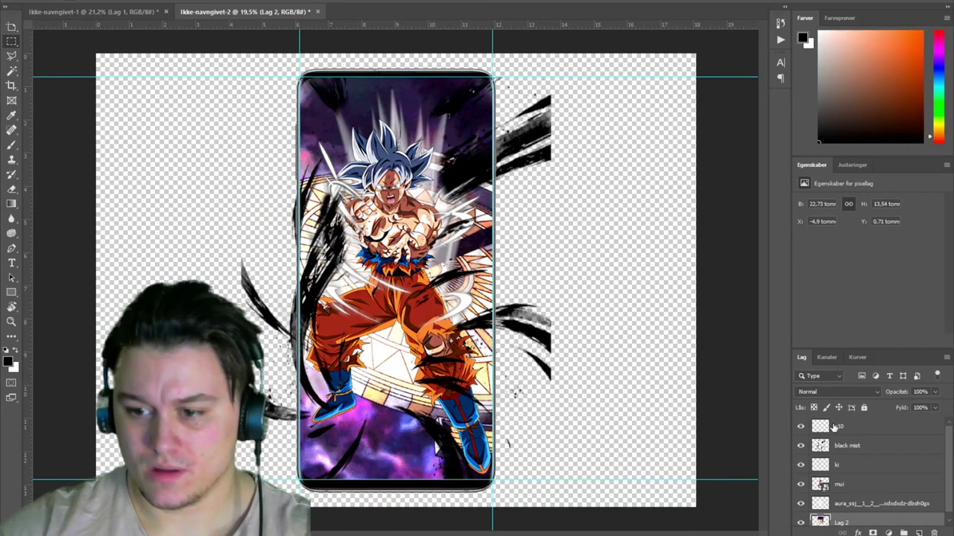
{"action": "left_click", "coordinate": [843, 427]}
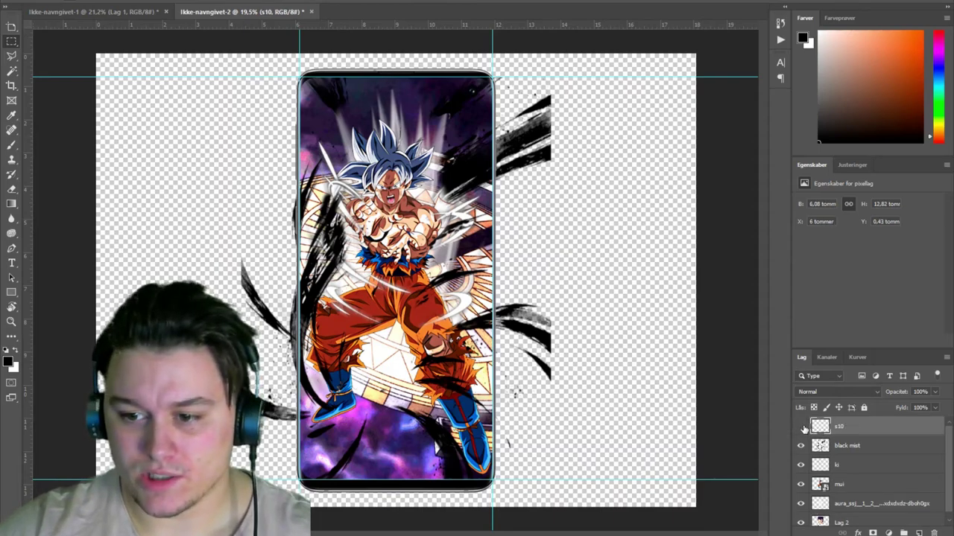
{"action": "left_click", "coordinate": [802, 427]}
Merge the layers from black mist down to Lag 2 into one.
{"action": "left_click", "coordinate": [842, 446]}
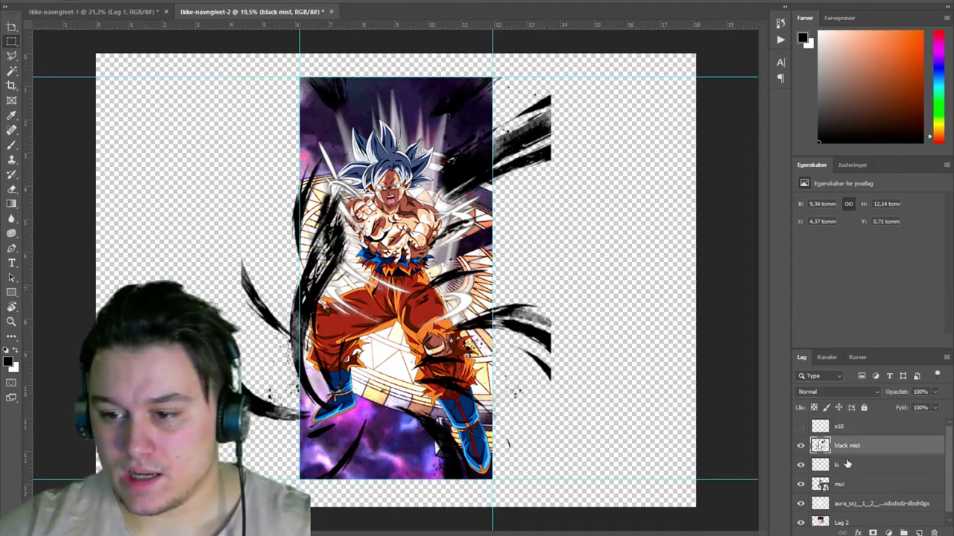
{"action": "left_click", "coordinate": [856, 517], "text": "shift"}
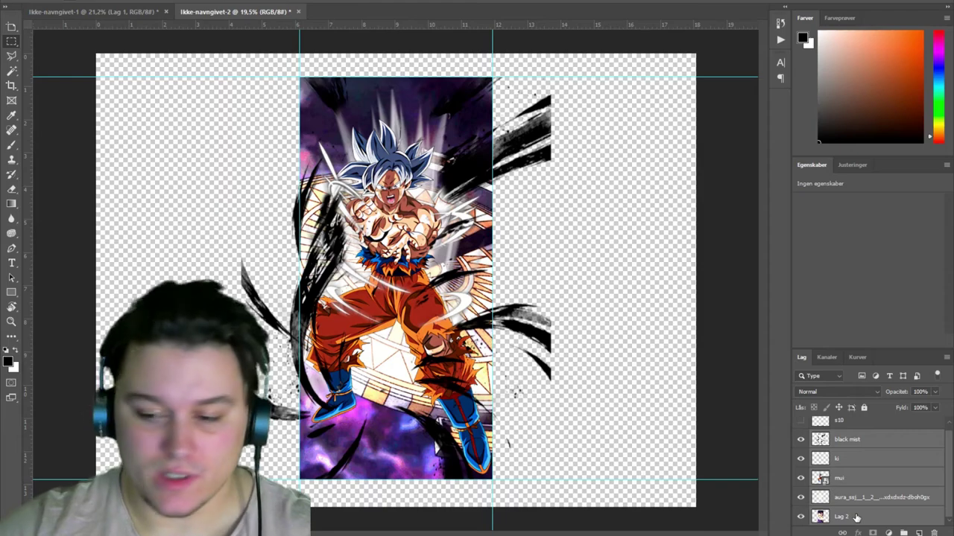
{"action": "key", "text": "ctrl+e"}
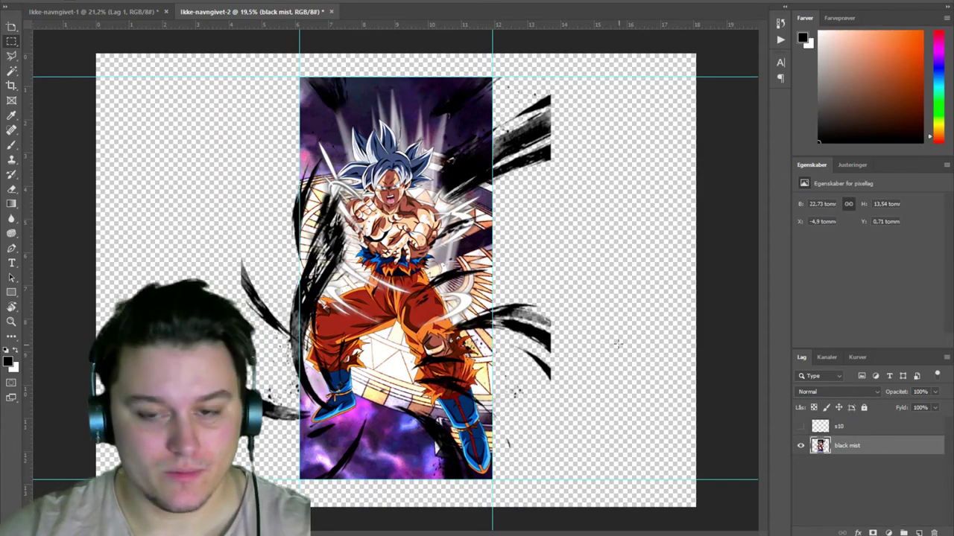
Delete the mist strokes spilling into the strips left and right of the image.
{"action": "key", "text": "ctrl+minus"}
{"action": "left_click_drag", "start_coordinate": [643, 91], "coordinate": [545, 380]}
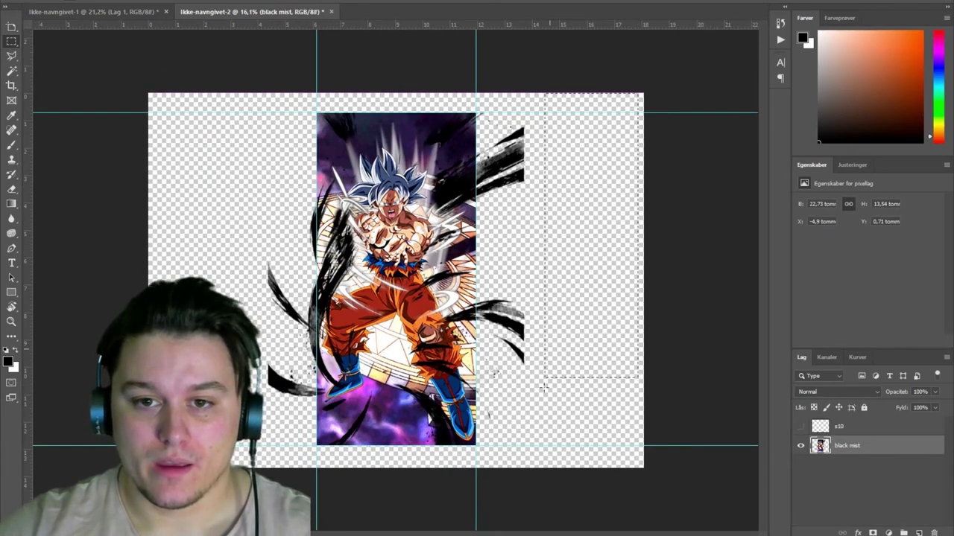
{"action": "left_click_drag", "start_coordinate": [644, 468], "coordinate": [476, 93]}
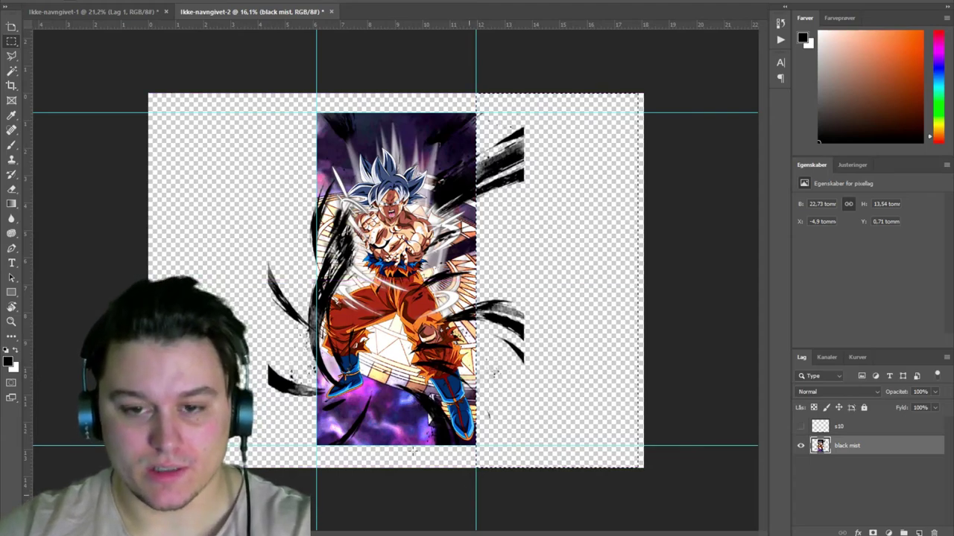
{"action": "key", "text": "Delete"}
{"action": "left_click_drag", "start_coordinate": [112, 70], "coordinate": [303, 481]}
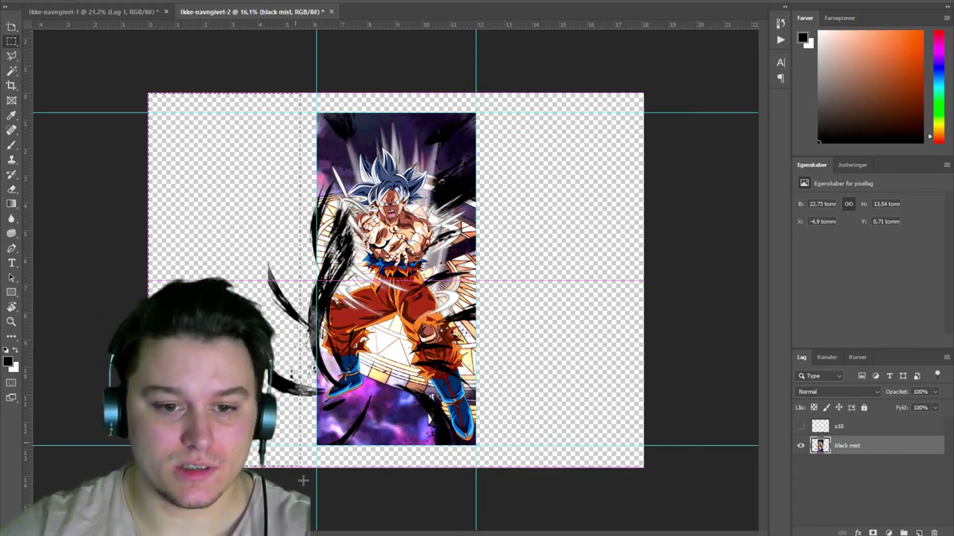
{"action": "key", "text": "Delete"}
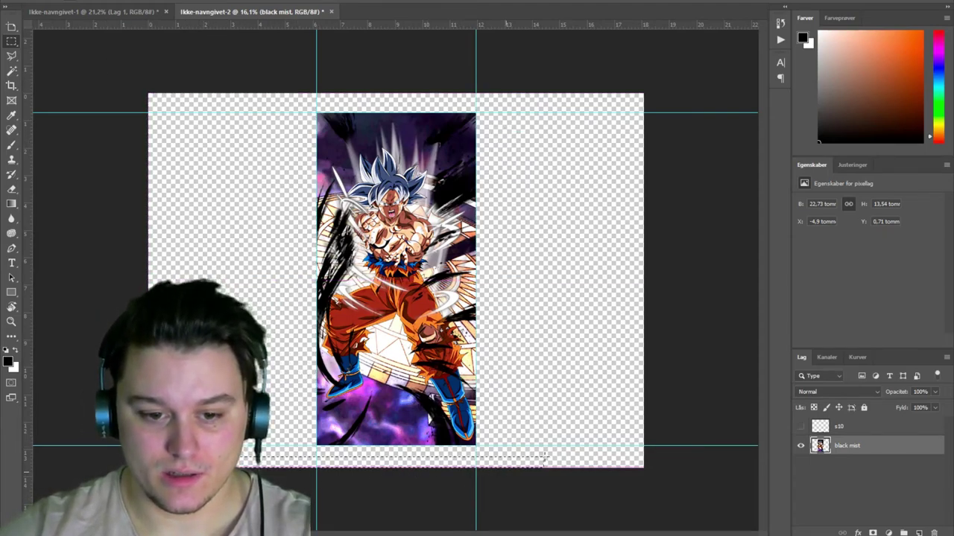
{"action": "key", "text": "ctrl+d"}
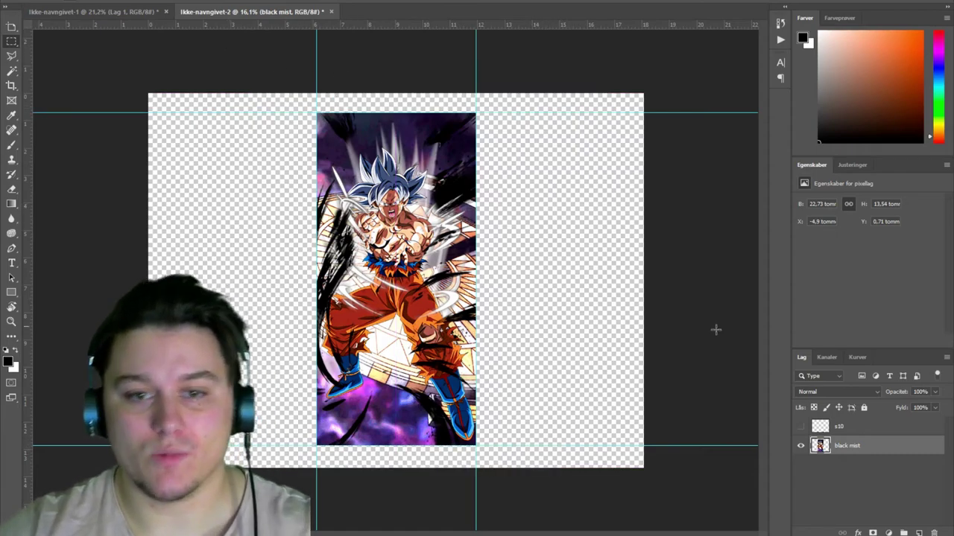
Show and select the s10 phone frame layer.
{"action": "left_click", "coordinate": [801, 426]}
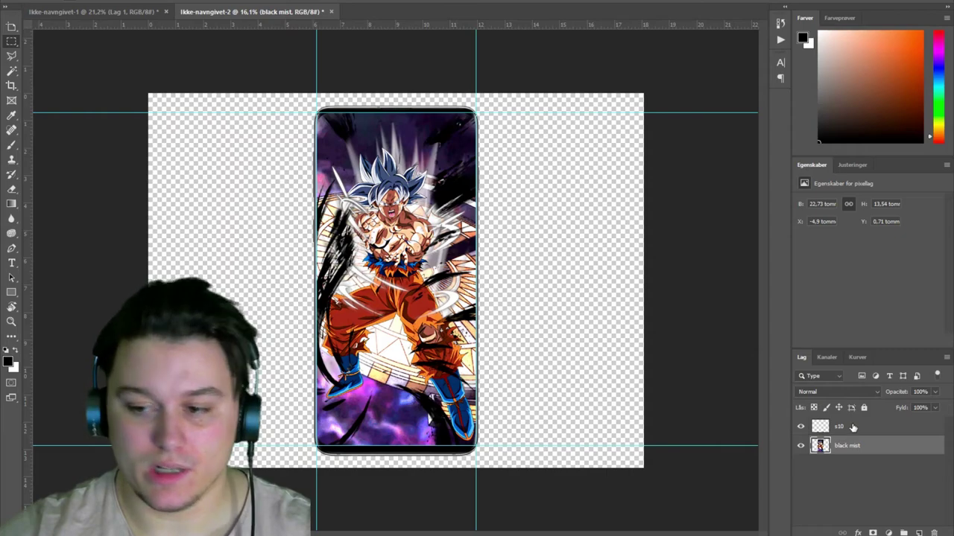
{"action": "left_click", "coordinate": [854, 426]}
{"action": "key", "text": "v"}
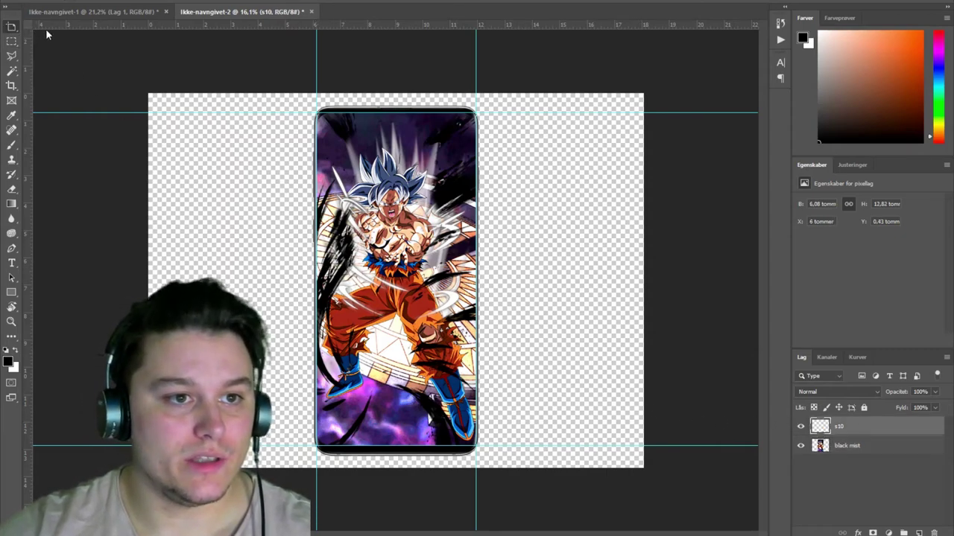
Drag the top, bottom, left and right guides off the canvas.
{"action": "left_click_drag", "start_coordinate": [340, 113], "coordinate": [341, 26]}
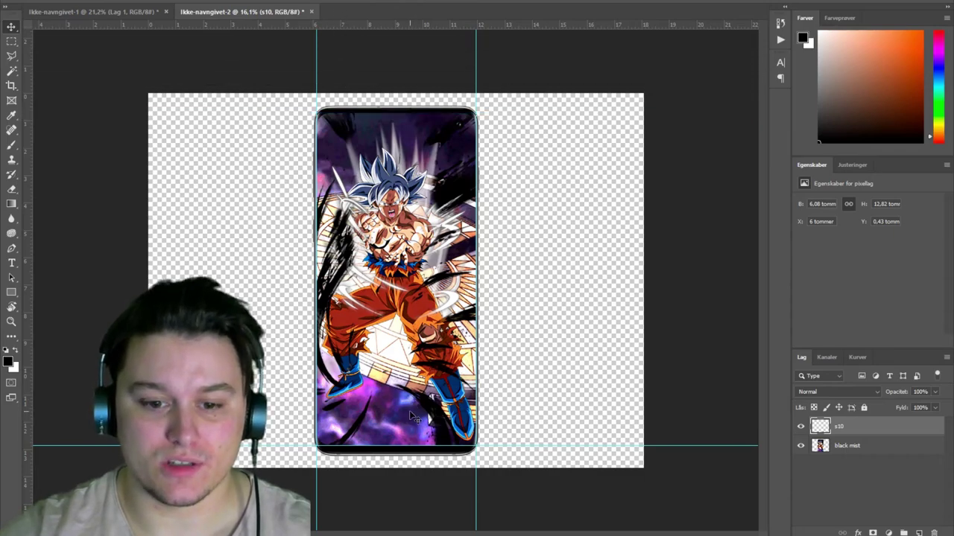
{"action": "left_click_drag", "start_coordinate": [415, 447], "coordinate": [298, 24]}
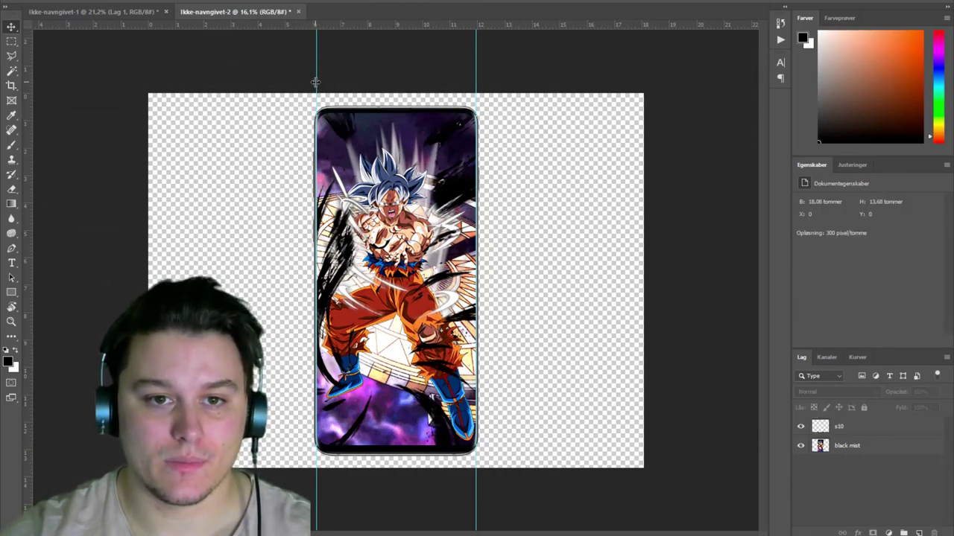
{"action": "mouse_move", "coordinate": [316, 86]}
{"action": "left_mouse_down"}
{"action": "mouse_move", "coordinate": [30, 92]}
{"action": "mouse_move", "coordinate": [21, 102]}
{"action": "left_mouse_up"}
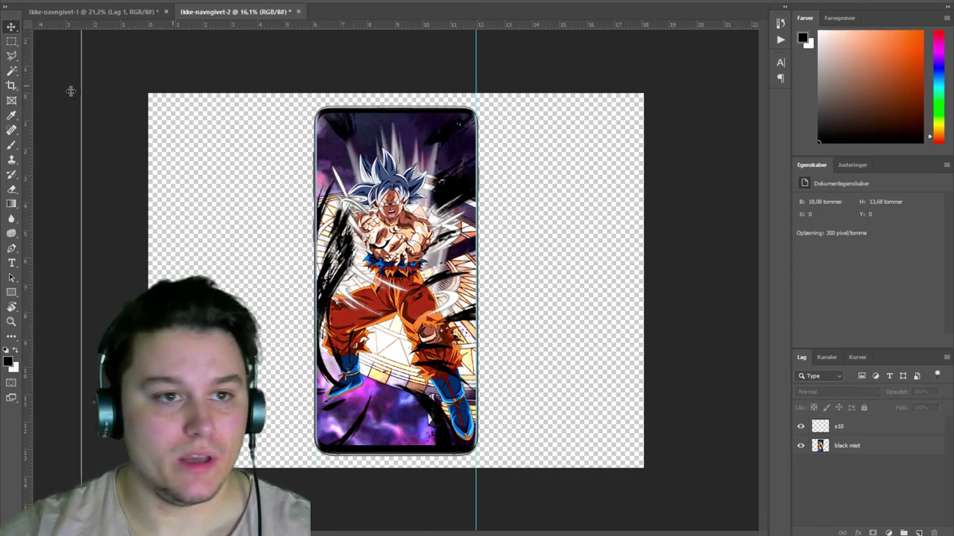
{"action": "left_click_drag", "start_coordinate": [475, 75], "coordinate": [15, 99]}
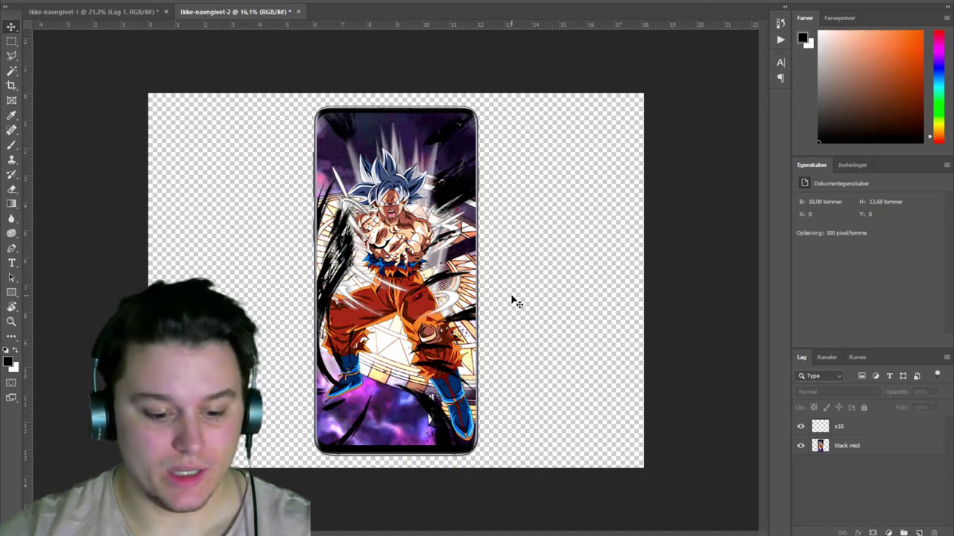
{"action": "key", "text": "m"}
{"action": "key", "text": "ctrl+0"}
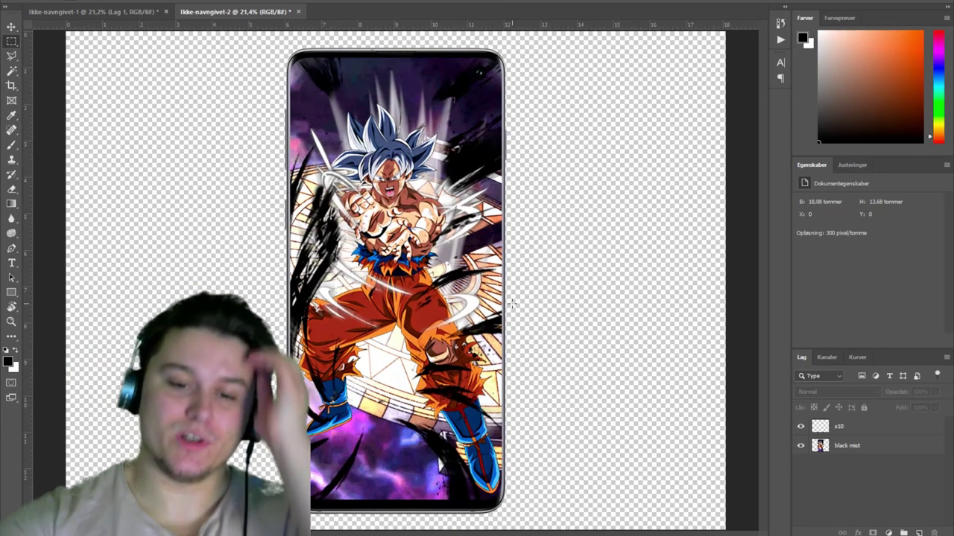